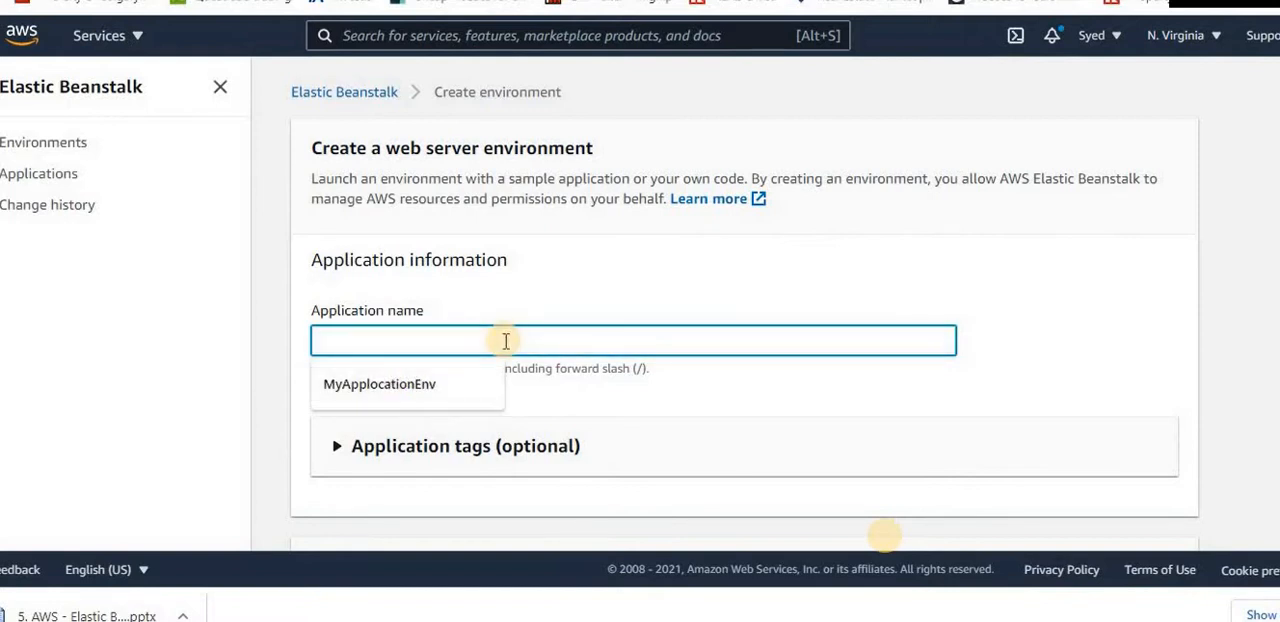
Name the application ABC and the environment Prod
text(ABC)
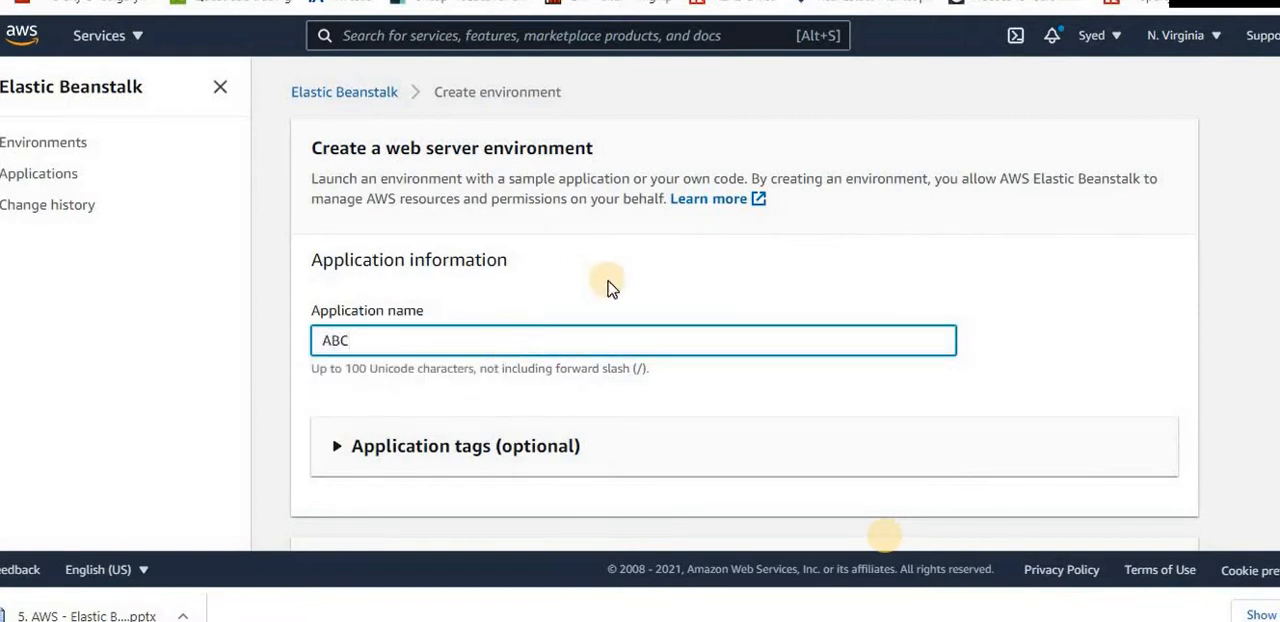
scroll(606, 288, down, 5)
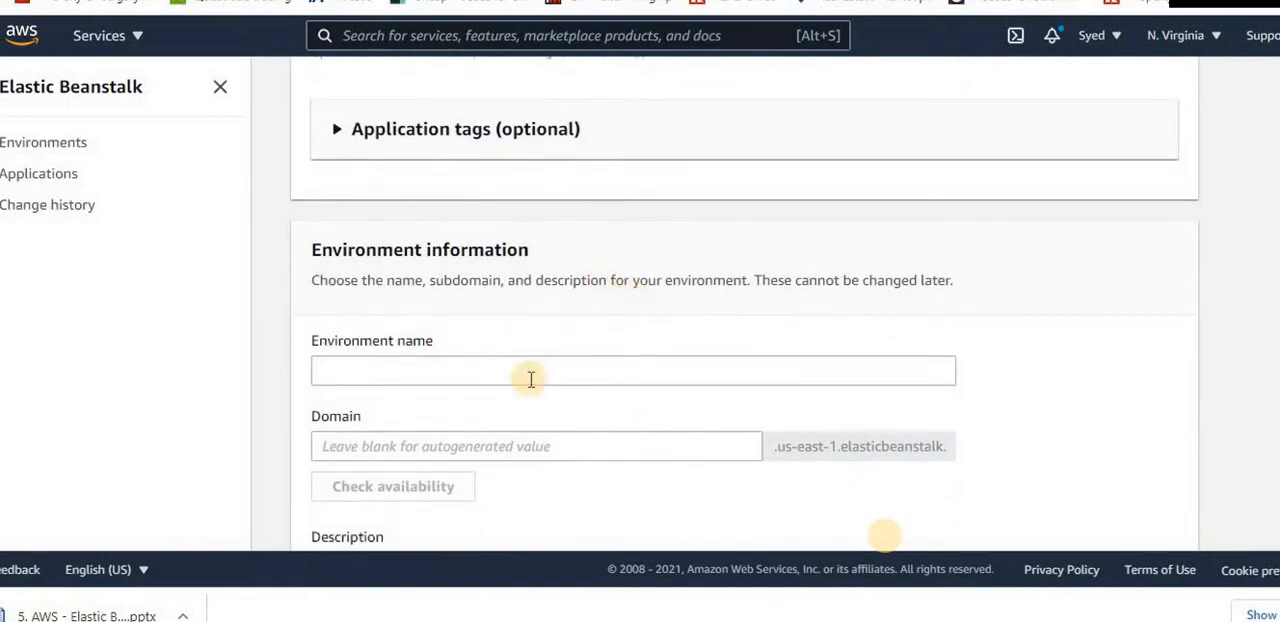
click(531, 378)
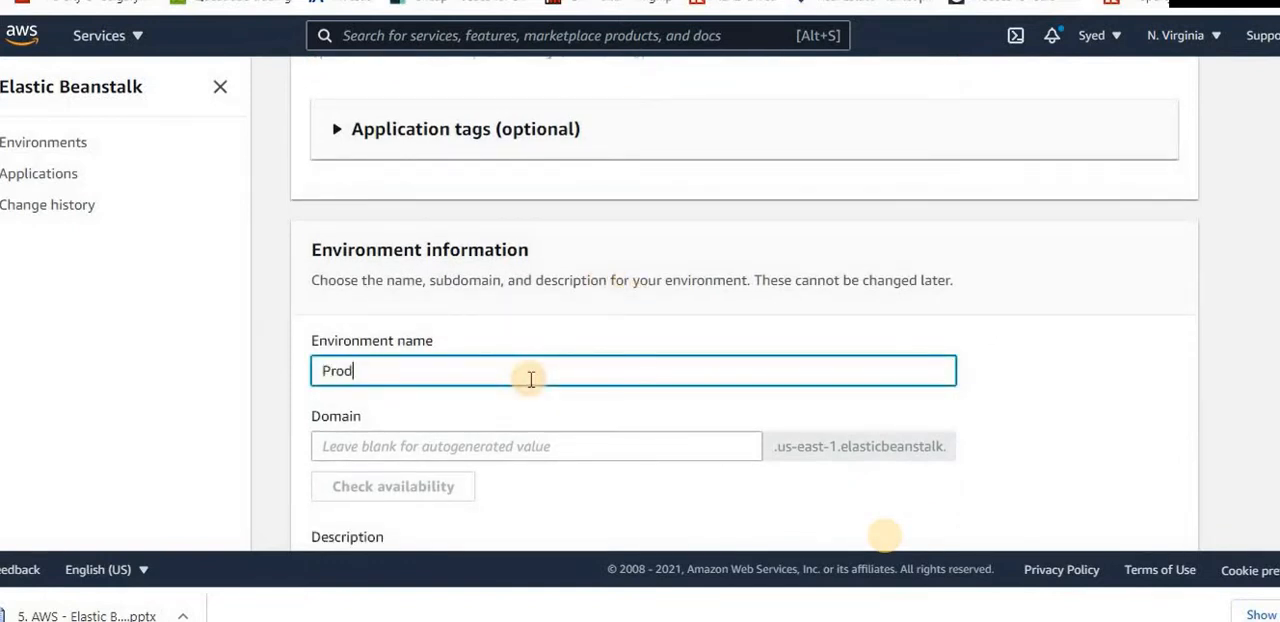
text(Prod)
Choose PHP as the managed platform for the environment
scroll(740, 320, down, 2)
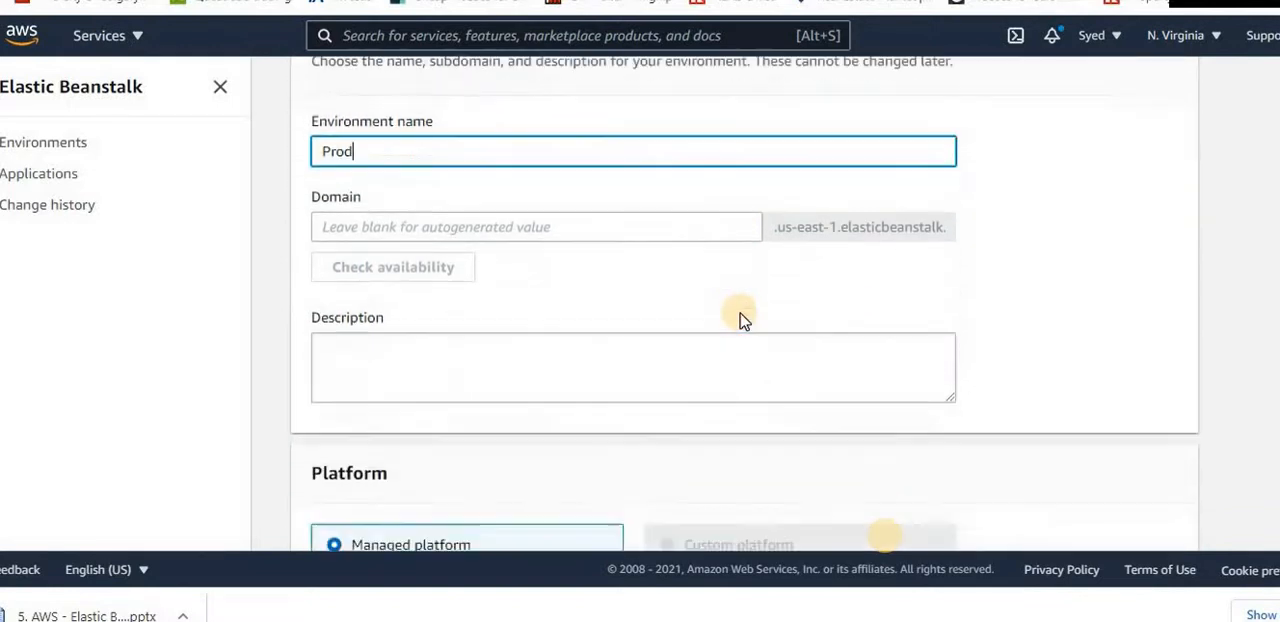
scroll(740, 320, down, 4)
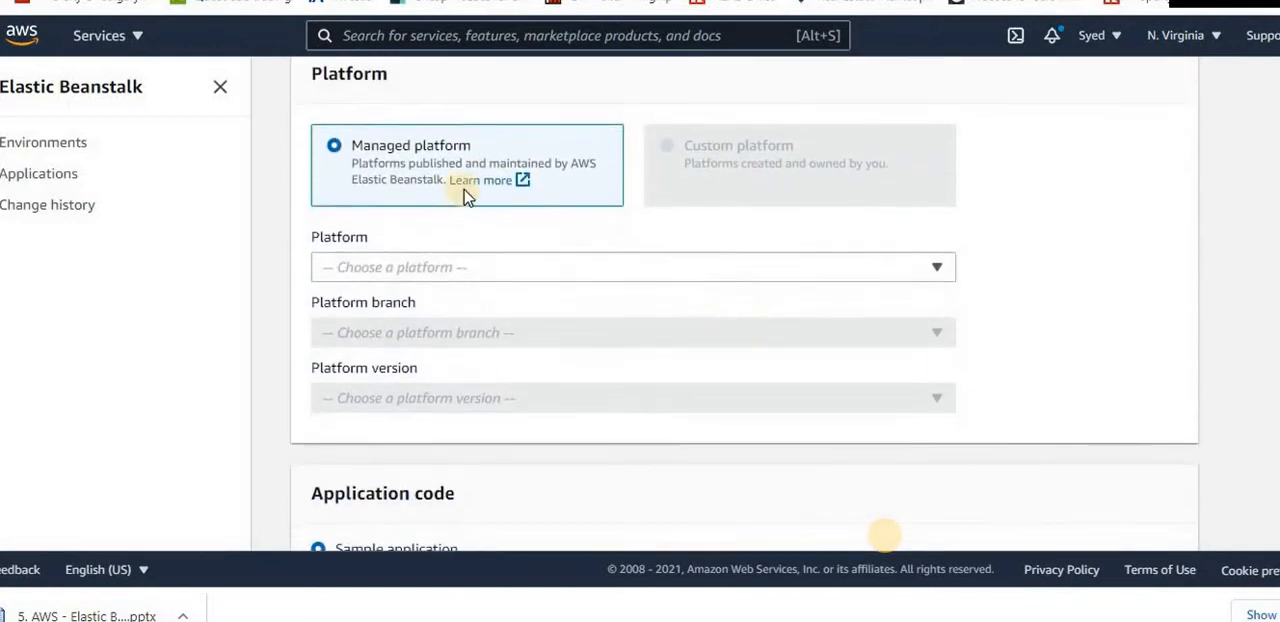
scroll(609, 337, down, 2)
scroll(609, 337, up, 1)
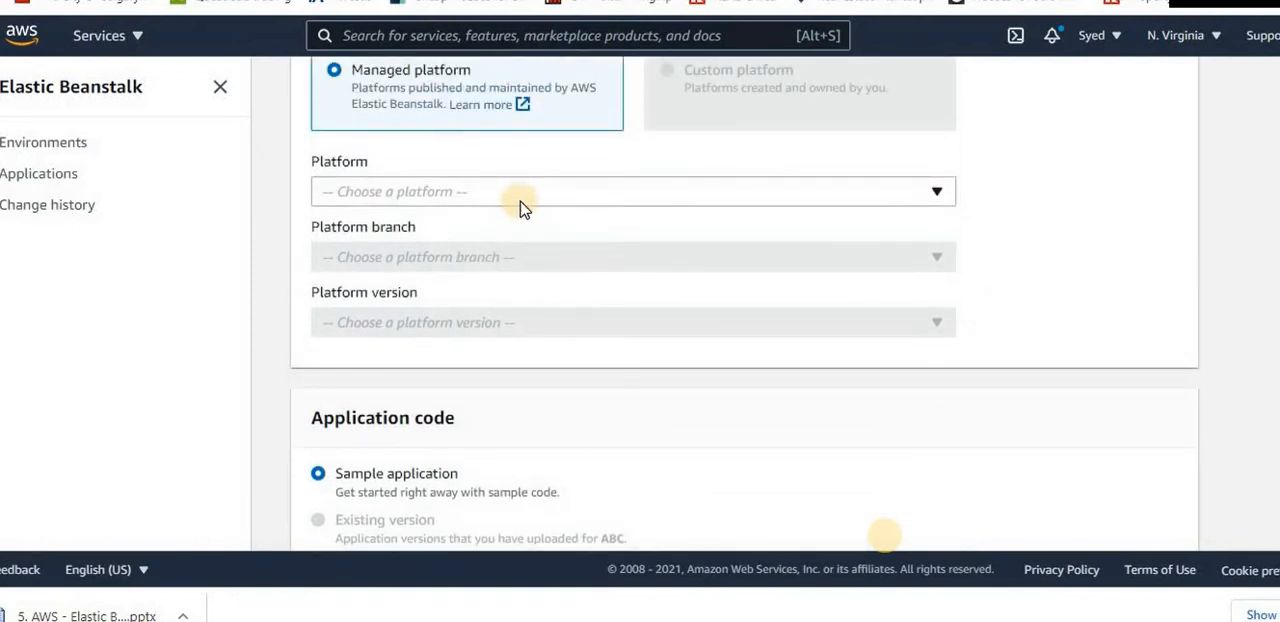
click(521, 196)
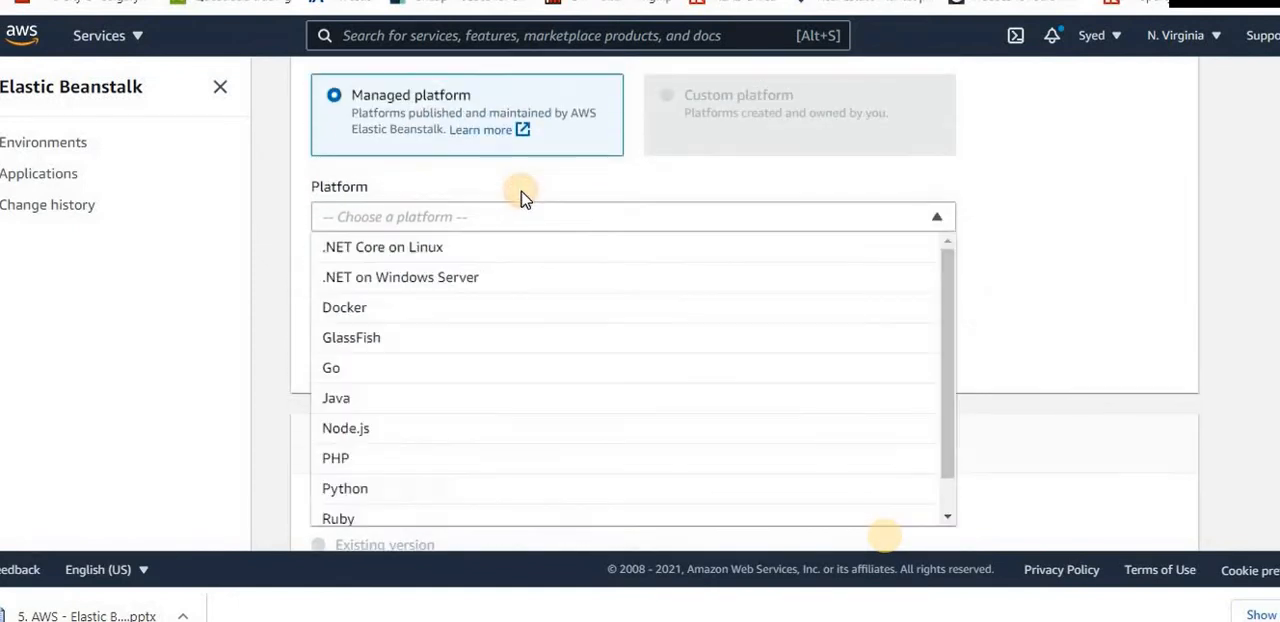
click(529, 462)
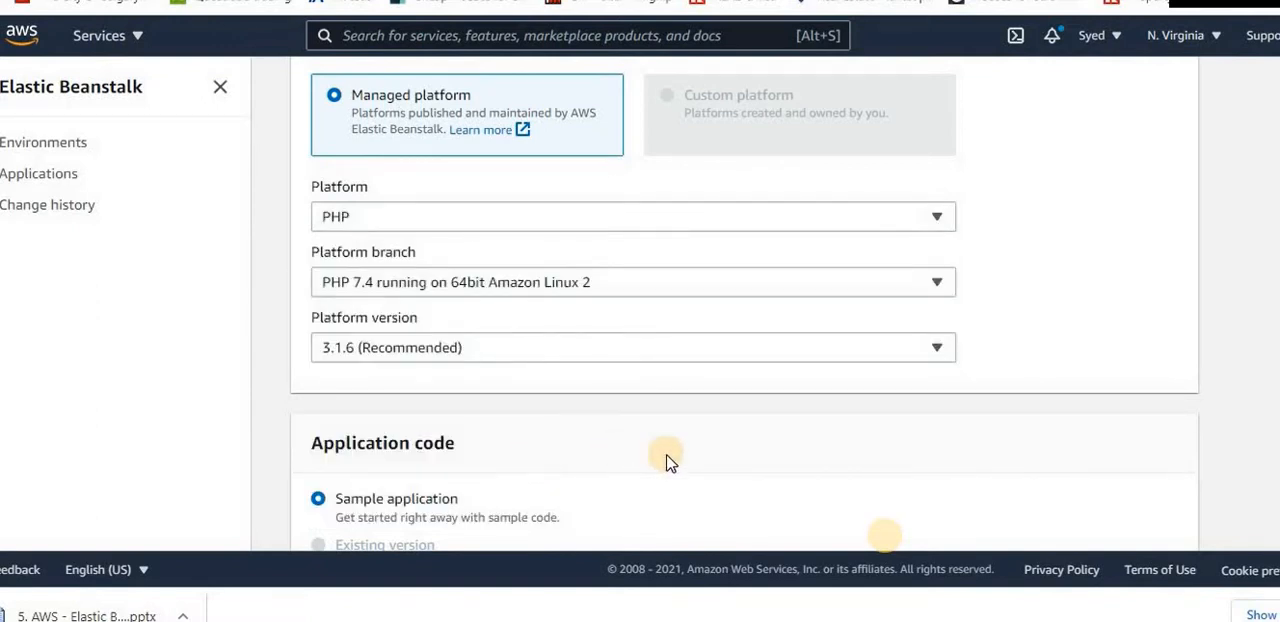
Set the application code source to Upload your code
scroll(669, 462, down, 2)
scroll(669, 462, up, 1)
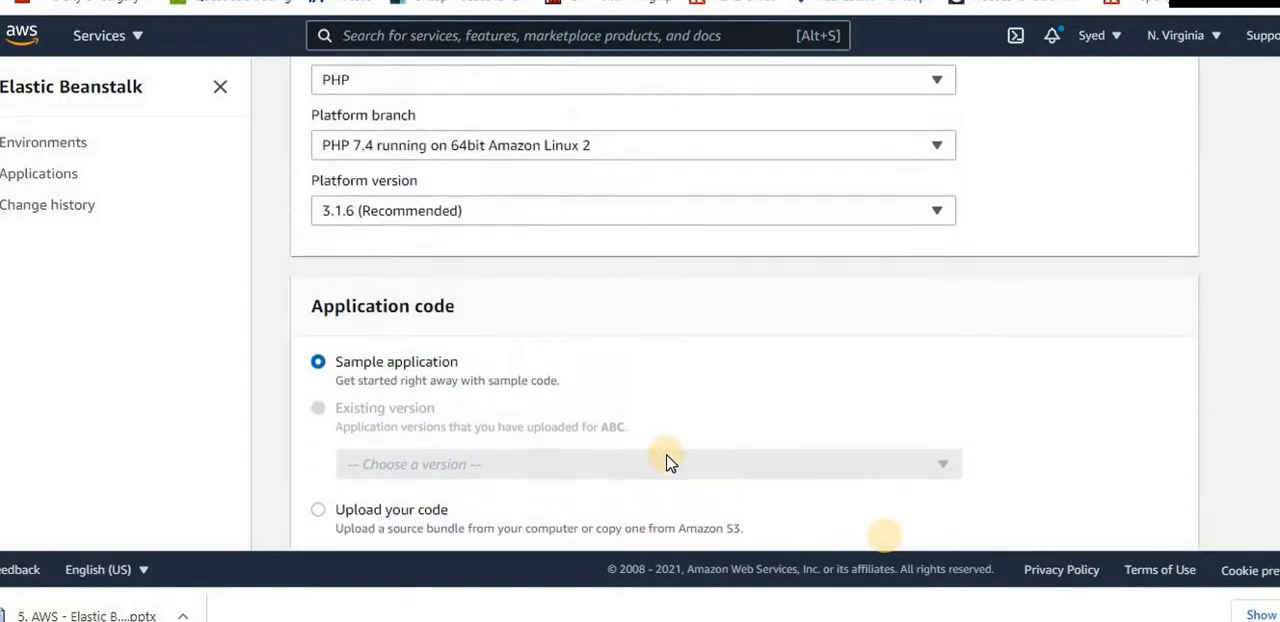
scroll(669, 462, down, 2)
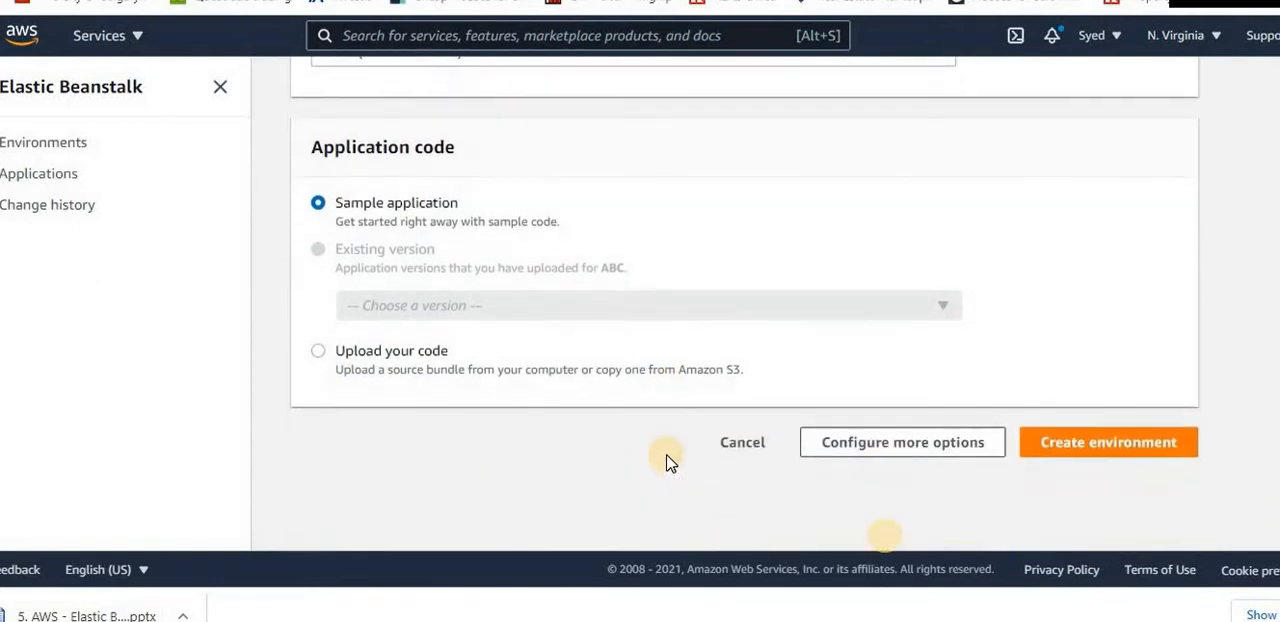
click(388, 366)
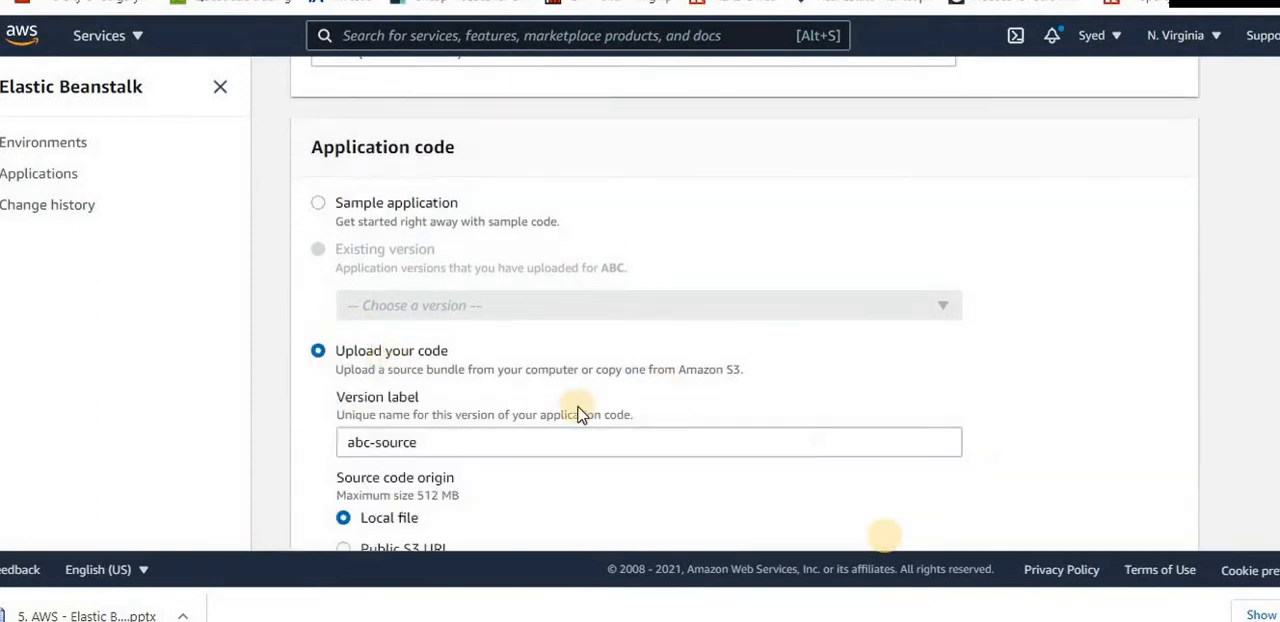
scroll(603, 416, down, 3)
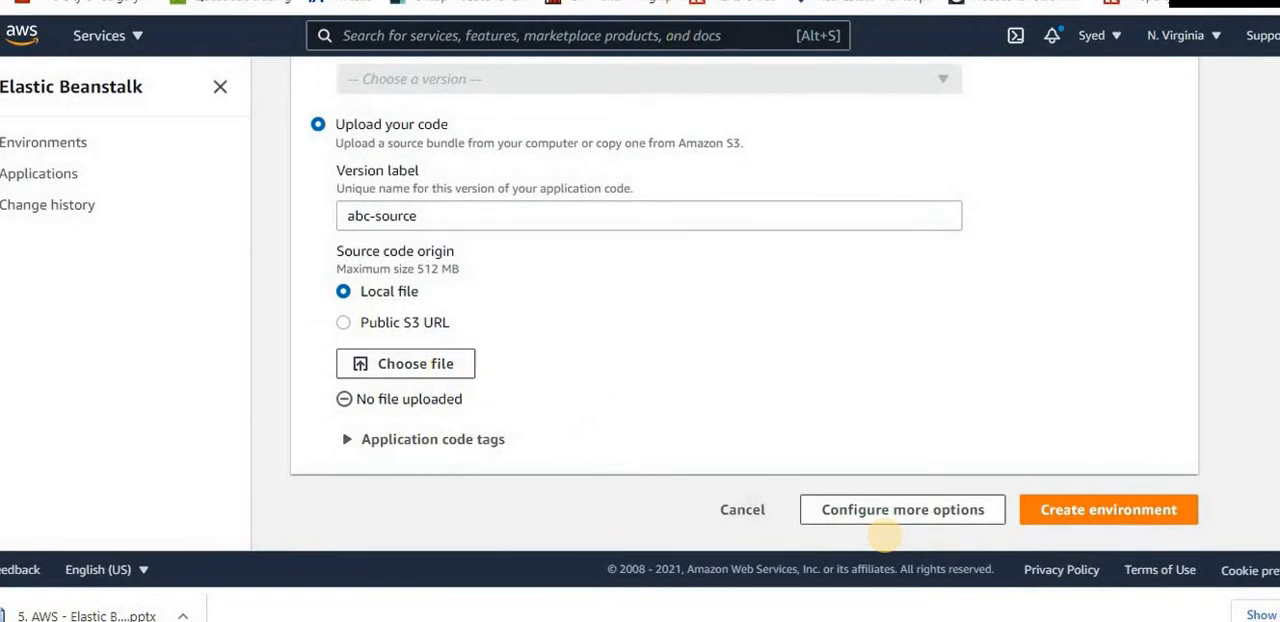
Switch to the W3Layouts site and open the Corporate Business category of its Business web templates
key(ctrl+Tab)
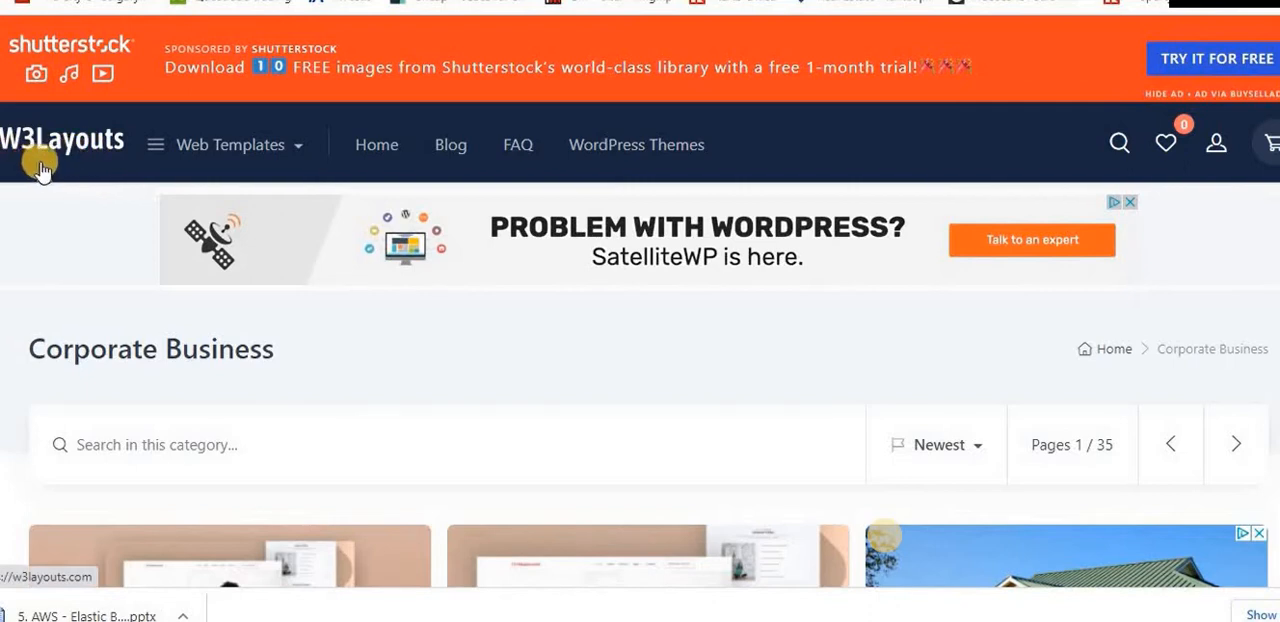
mouse_move(286, 150)
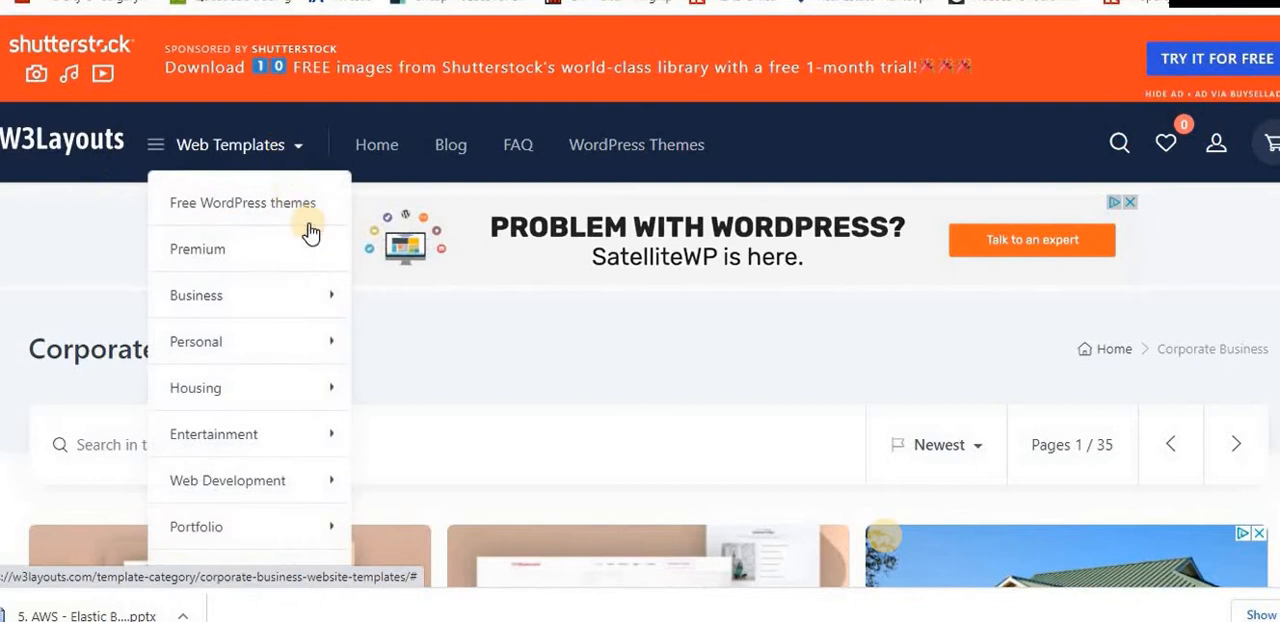
mouse_move(314, 312)
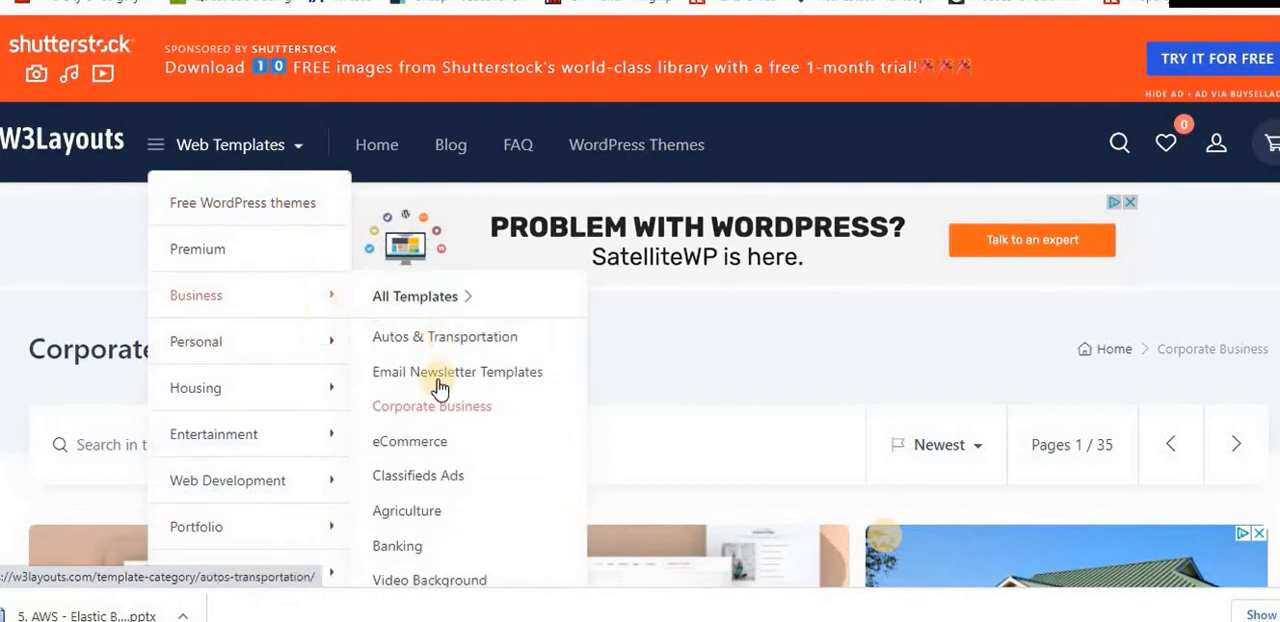
click(422, 410)
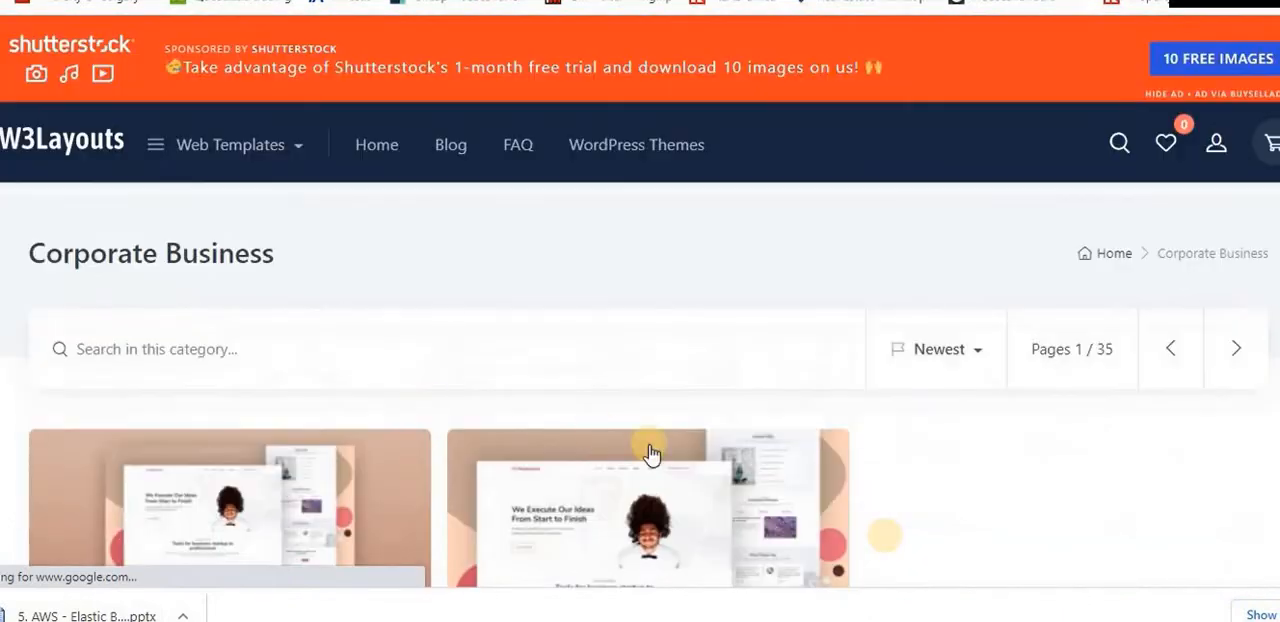
Browse the Corporate Business templates and open the Corpolink Website Template
scroll(649, 451, down, 3)
scroll(649, 451, down, 10)
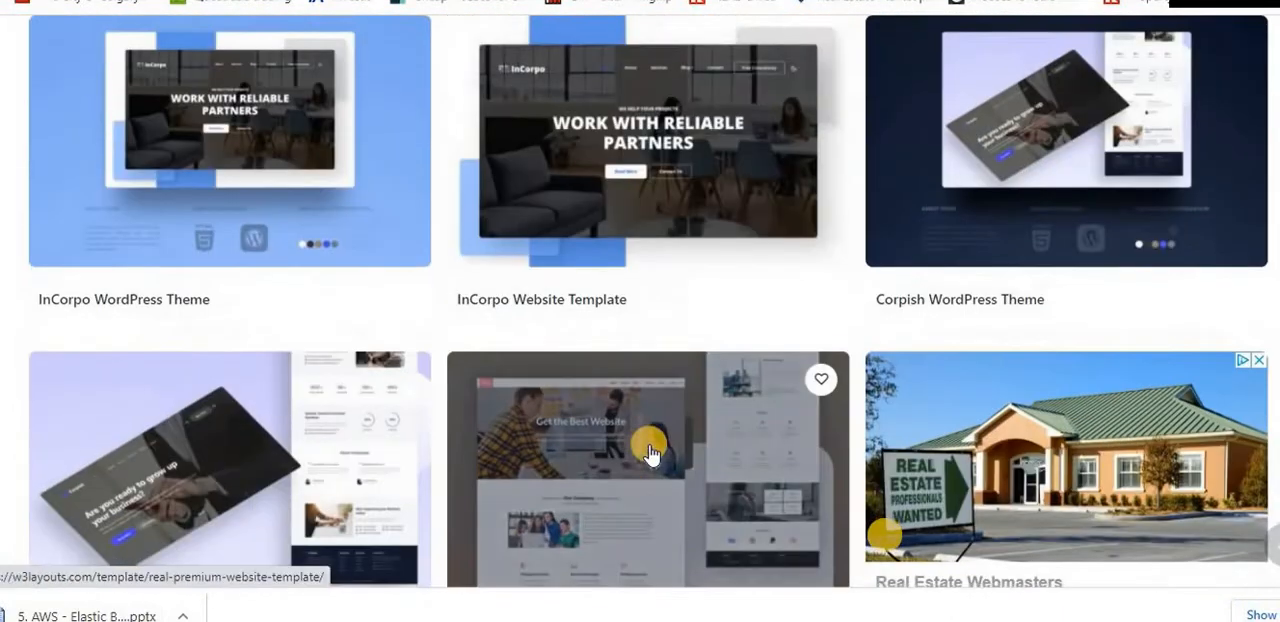
scroll(649, 451, down, 5)
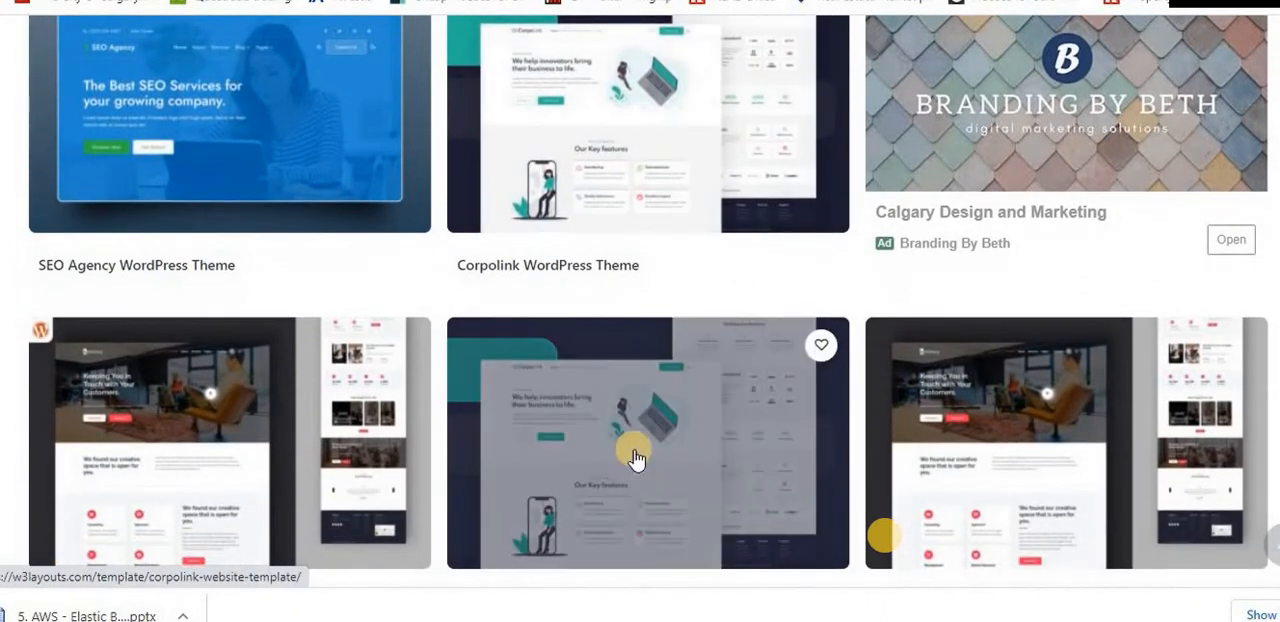
click(634, 475)
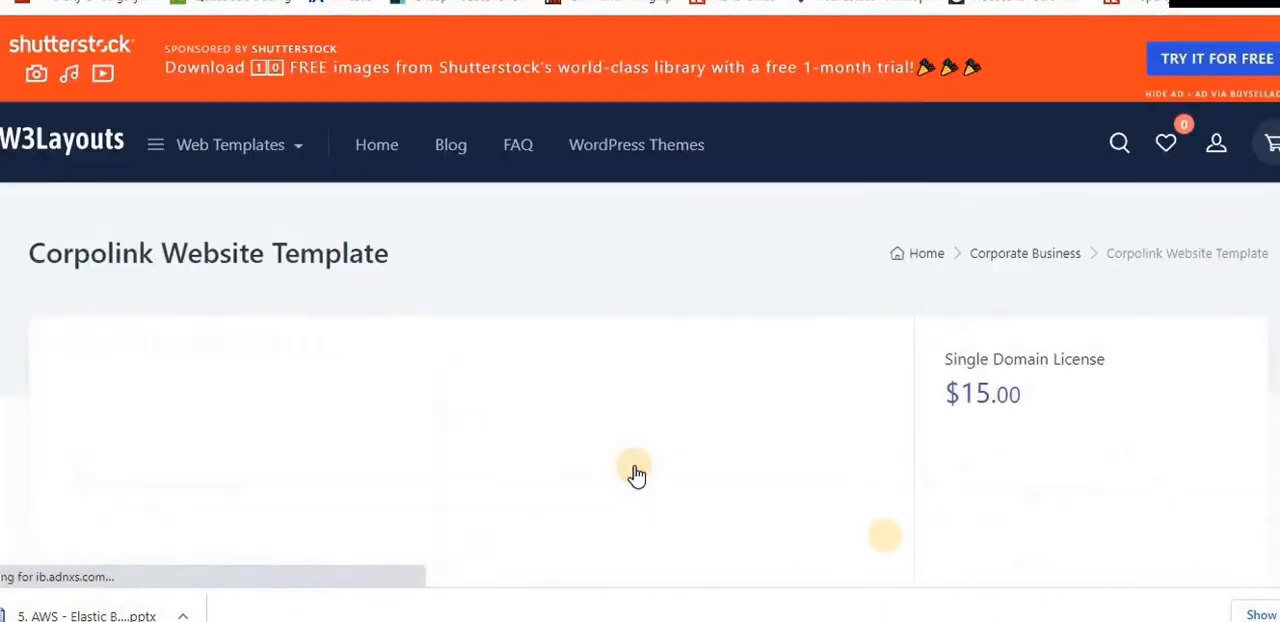
Download the free version of the Corpolink template as a zip file
scroll(940, 422, down, 5)
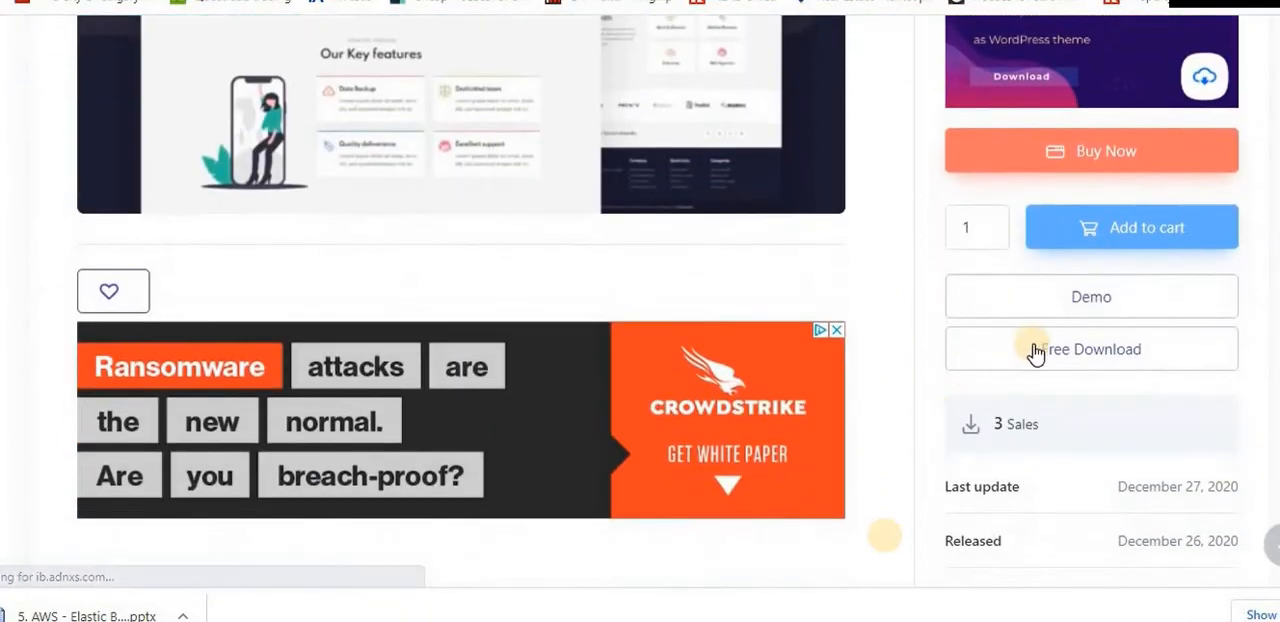
click(1034, 356)
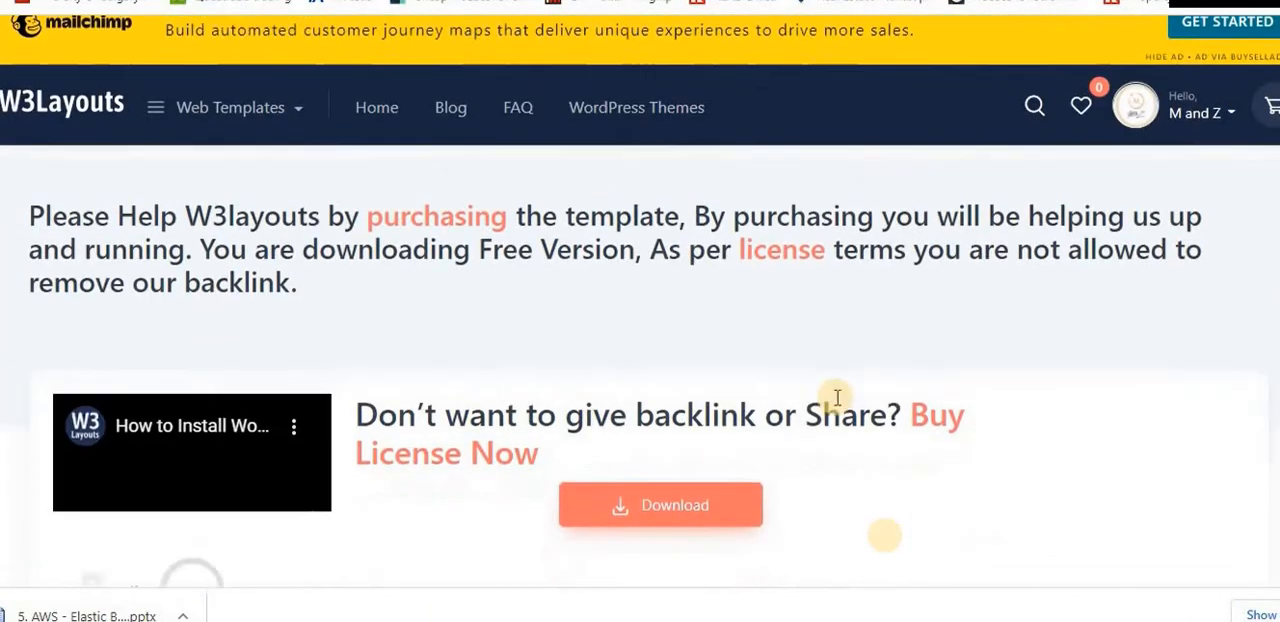
scroll(837, 400, down, 3)
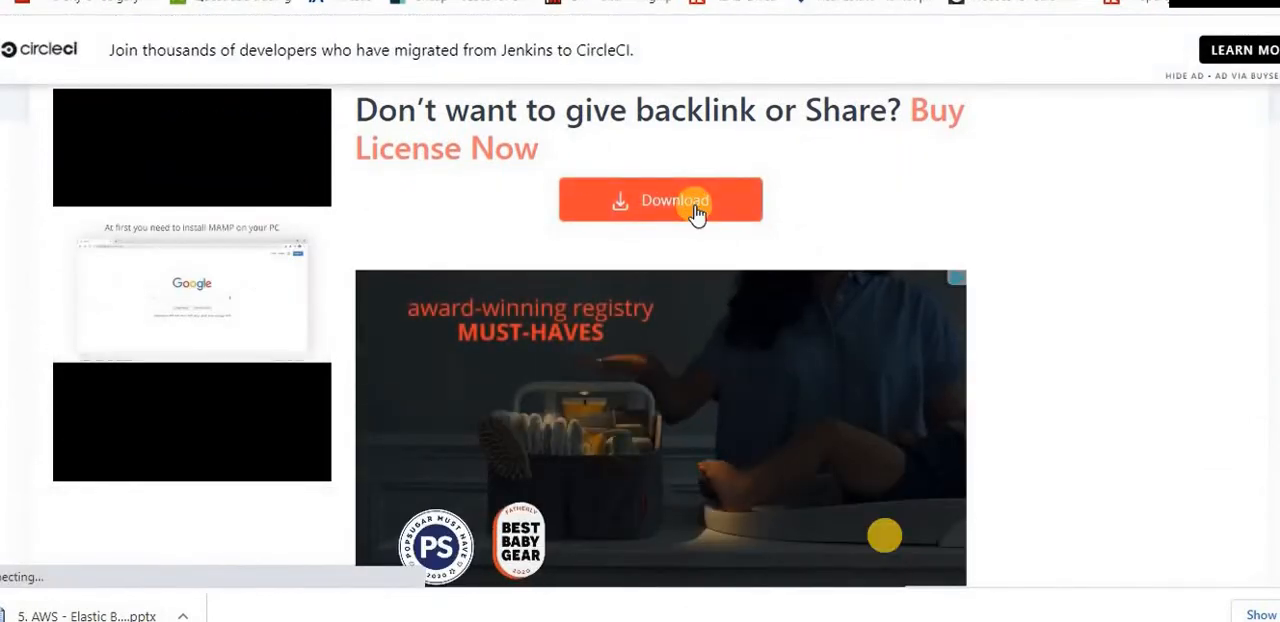
click(697, 215)
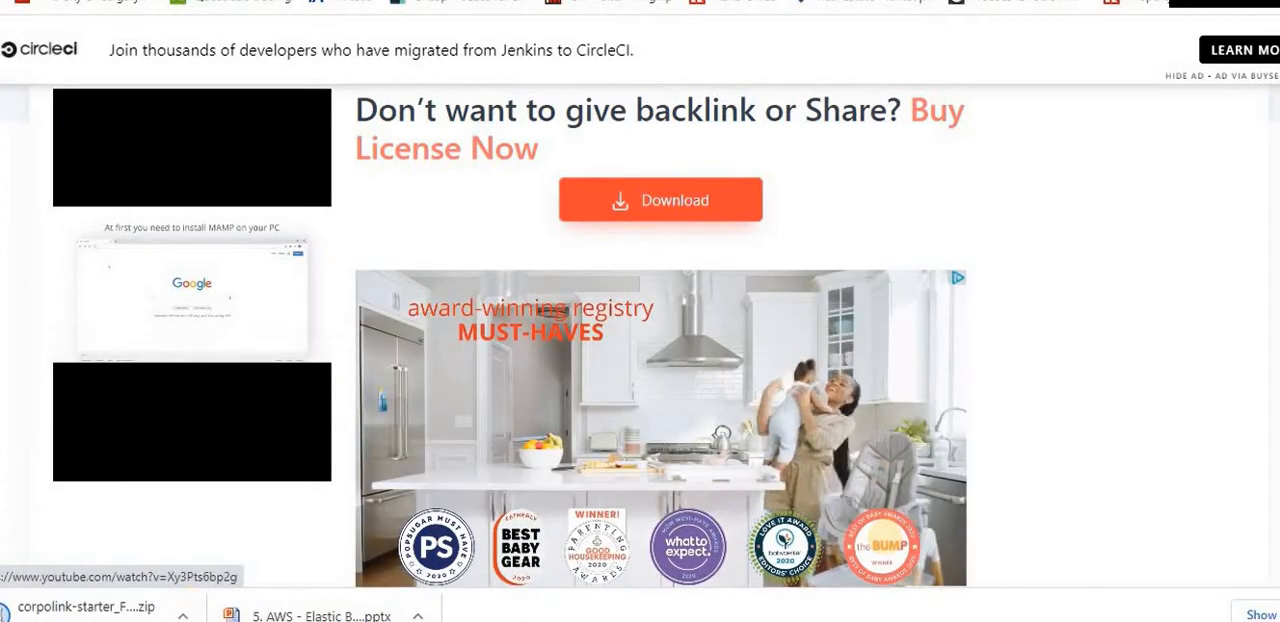
Show the downloaded corpolink-starter zip in its folder and unzip it there with WinZip, closing the WinZip store page
click(183, 615)
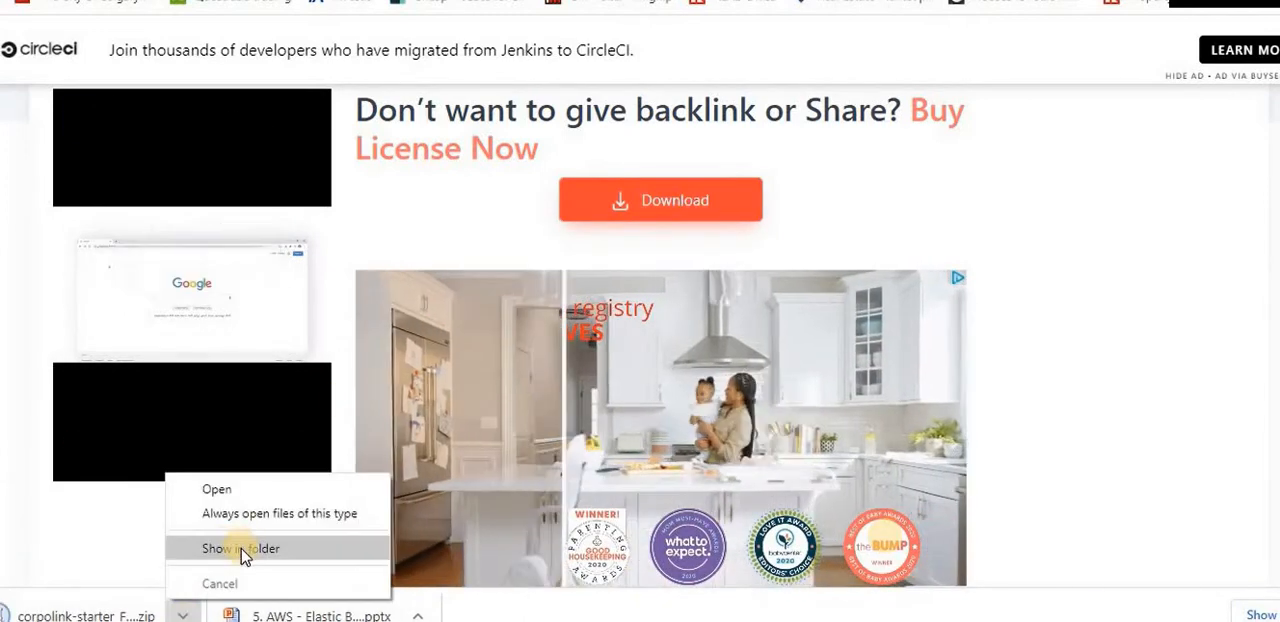
click(243, 552)
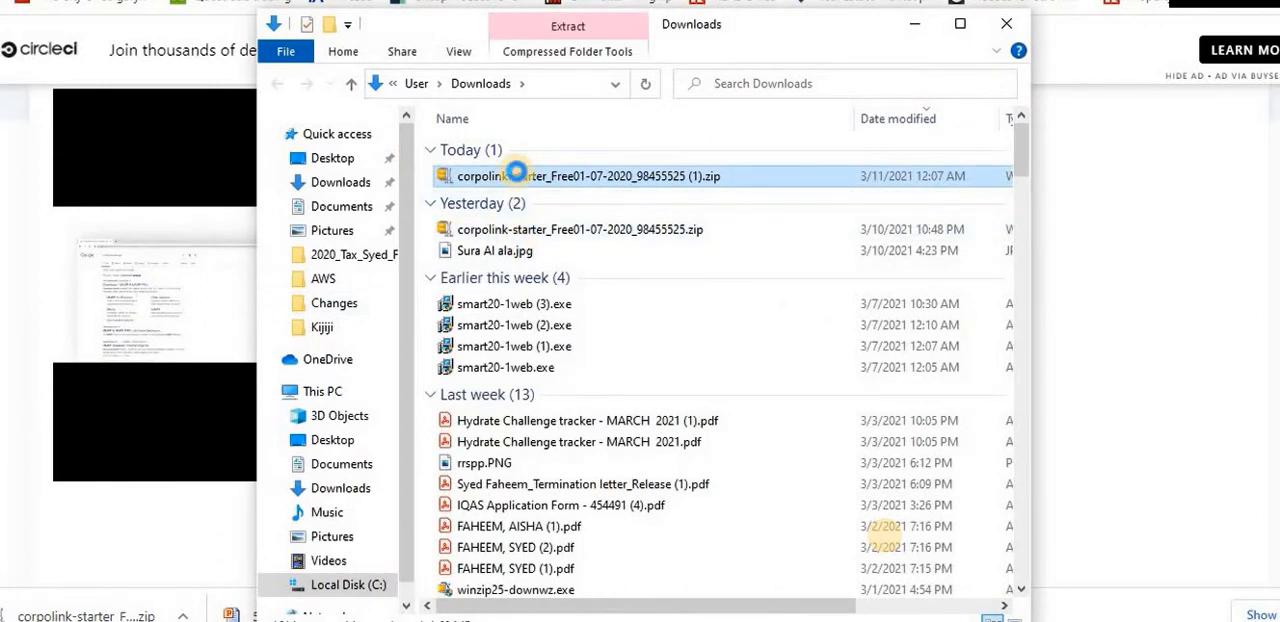
right_click(515, 172)
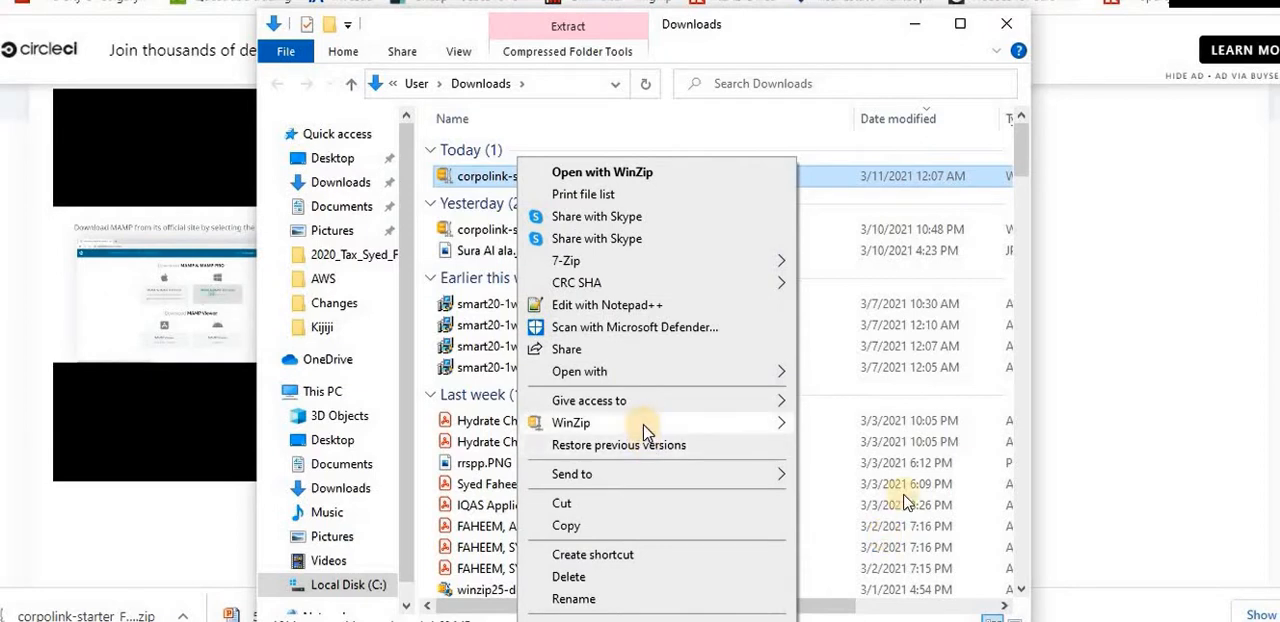
mouse_move(645, 432)
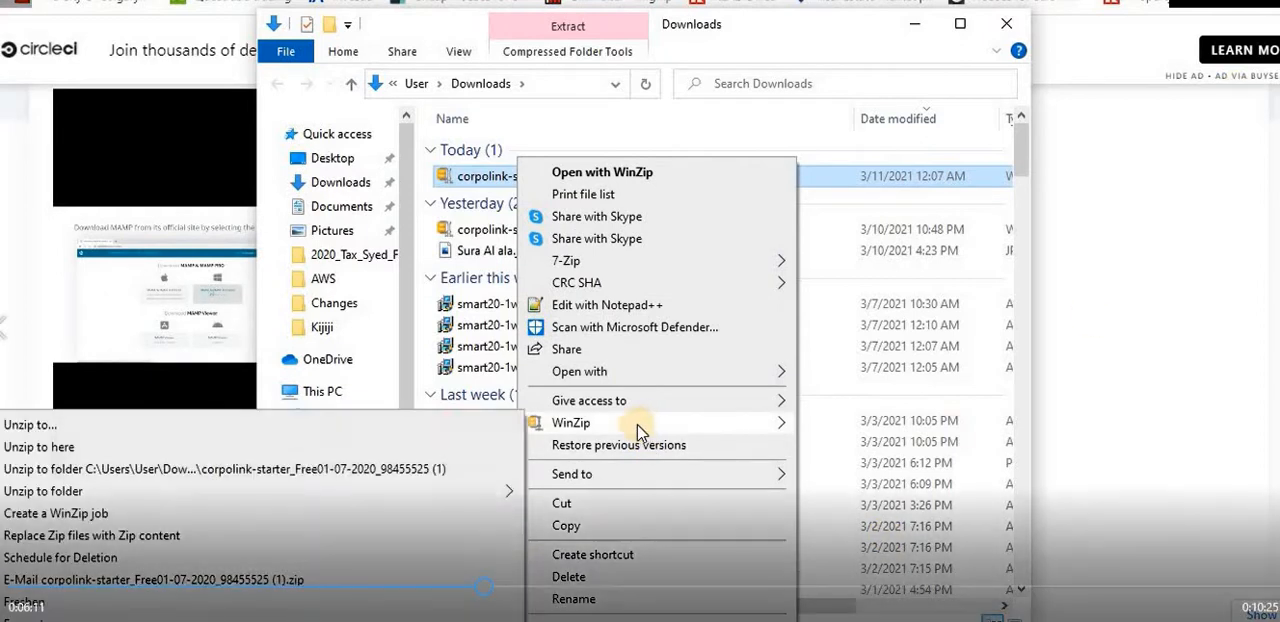
click(409, 447)
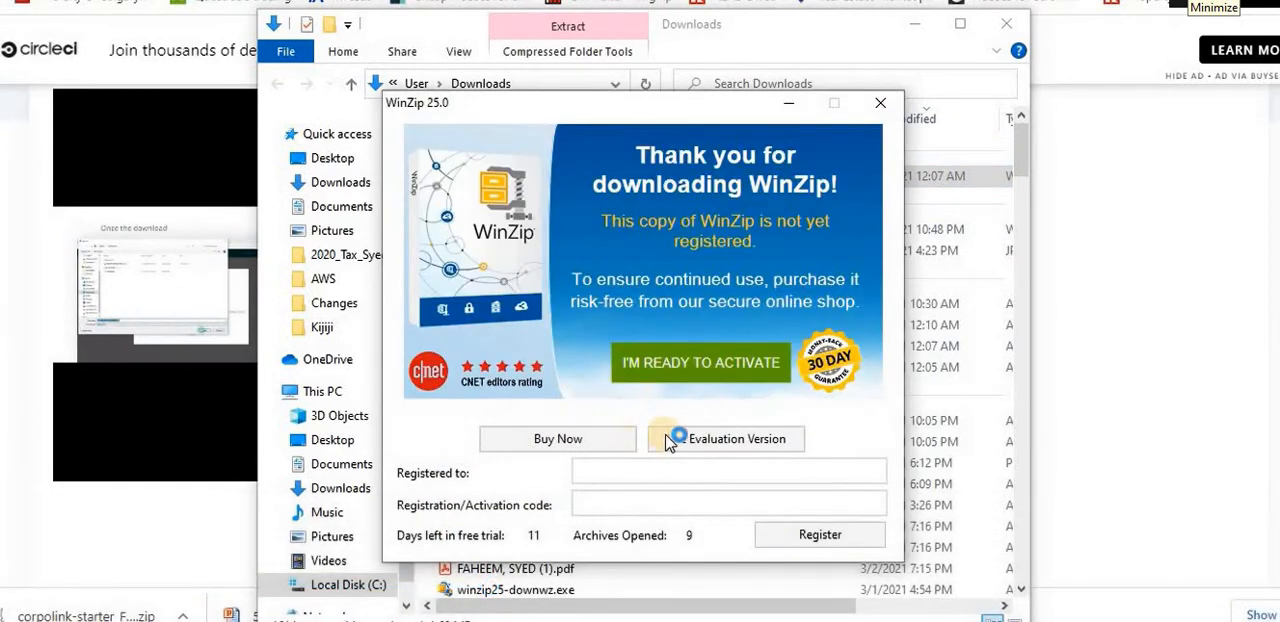
click(680, 440)
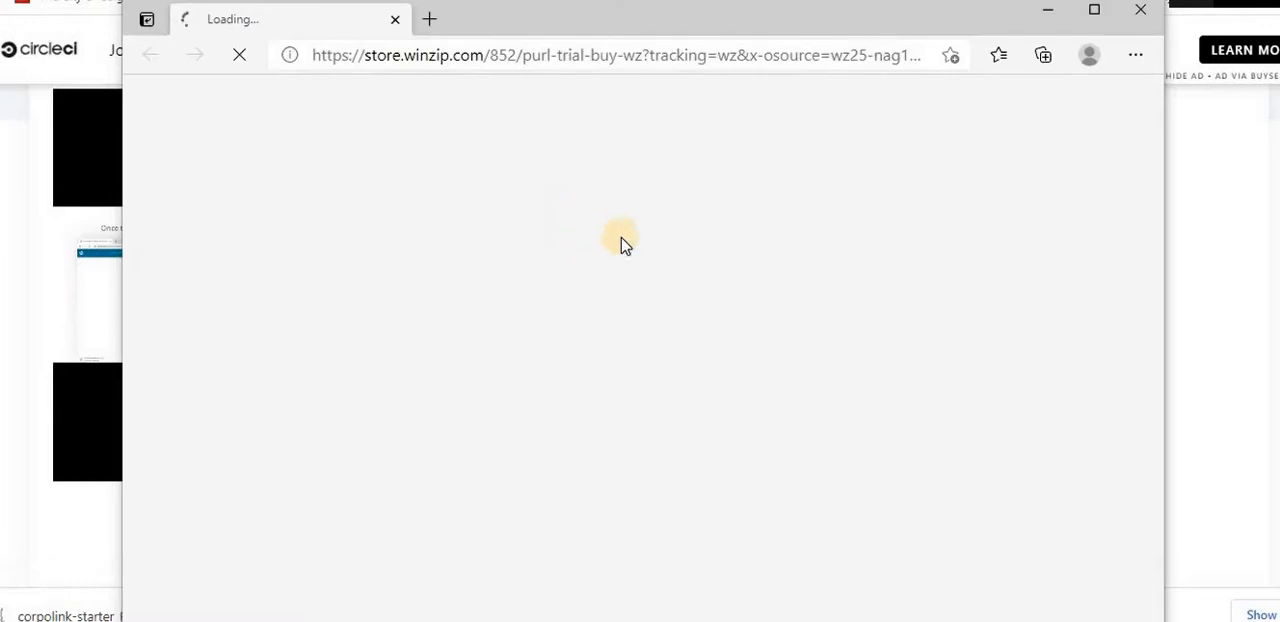
click(1140, 12)
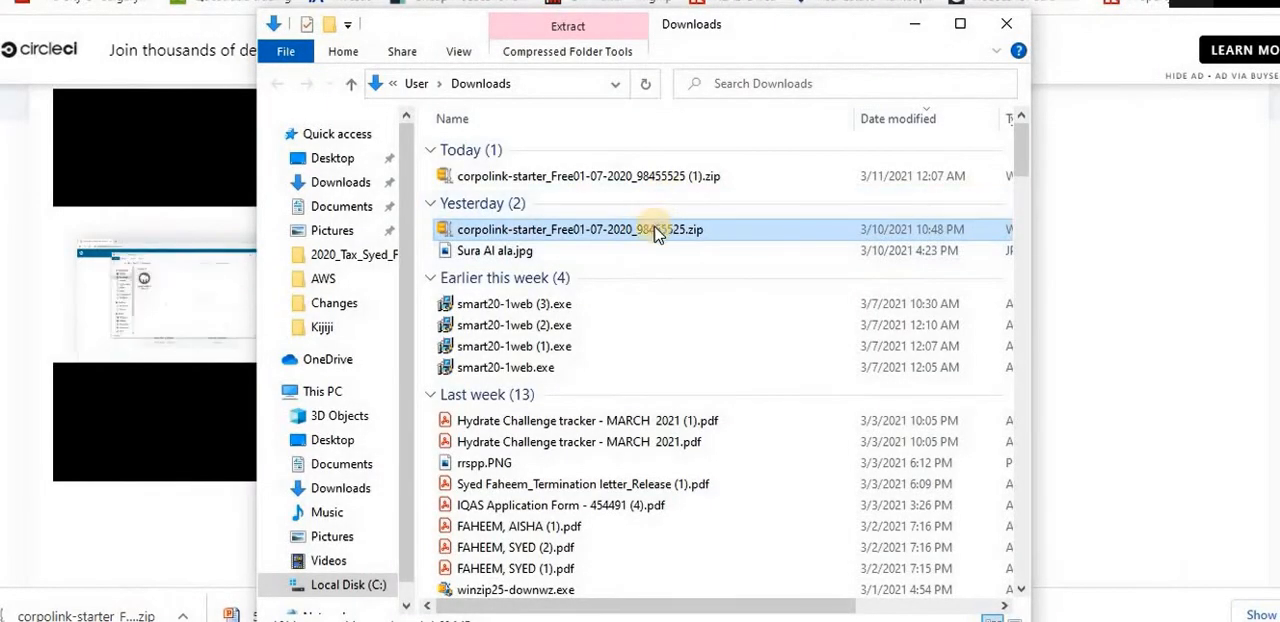
Delete yesterday's corpolink-starter zip from Downloads and starter-license-W3Layouts.txt from the extracted corpolink-starter folder
key(Delete)
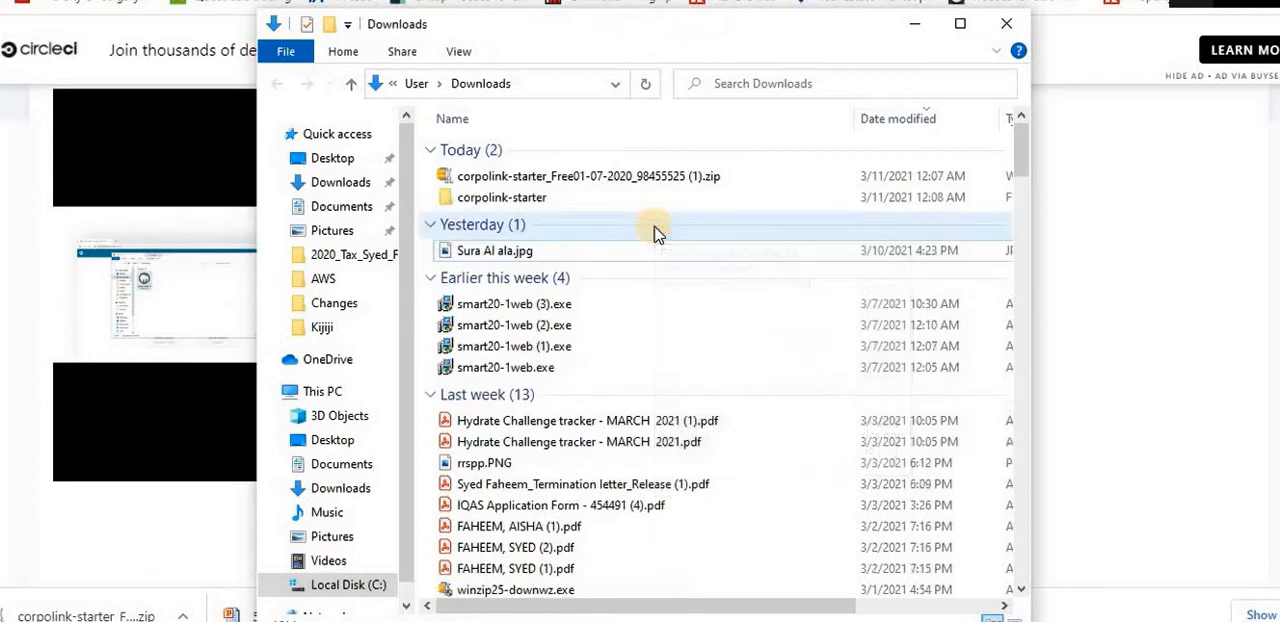
click(526, 199)
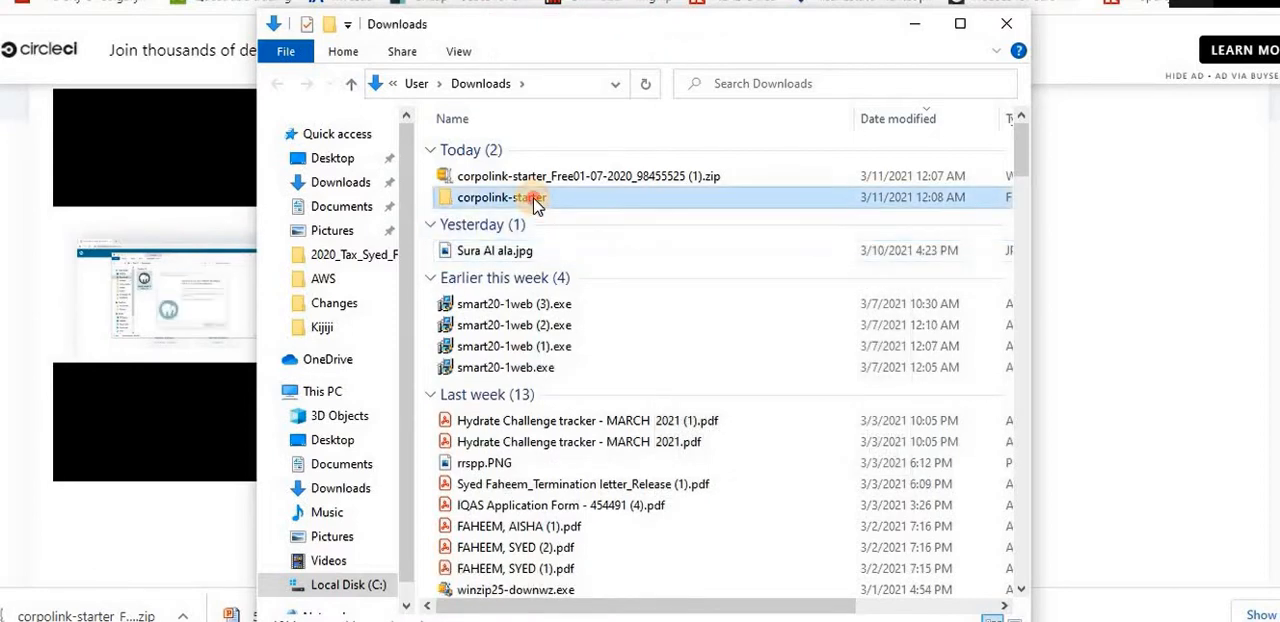
double_click(531, 203)
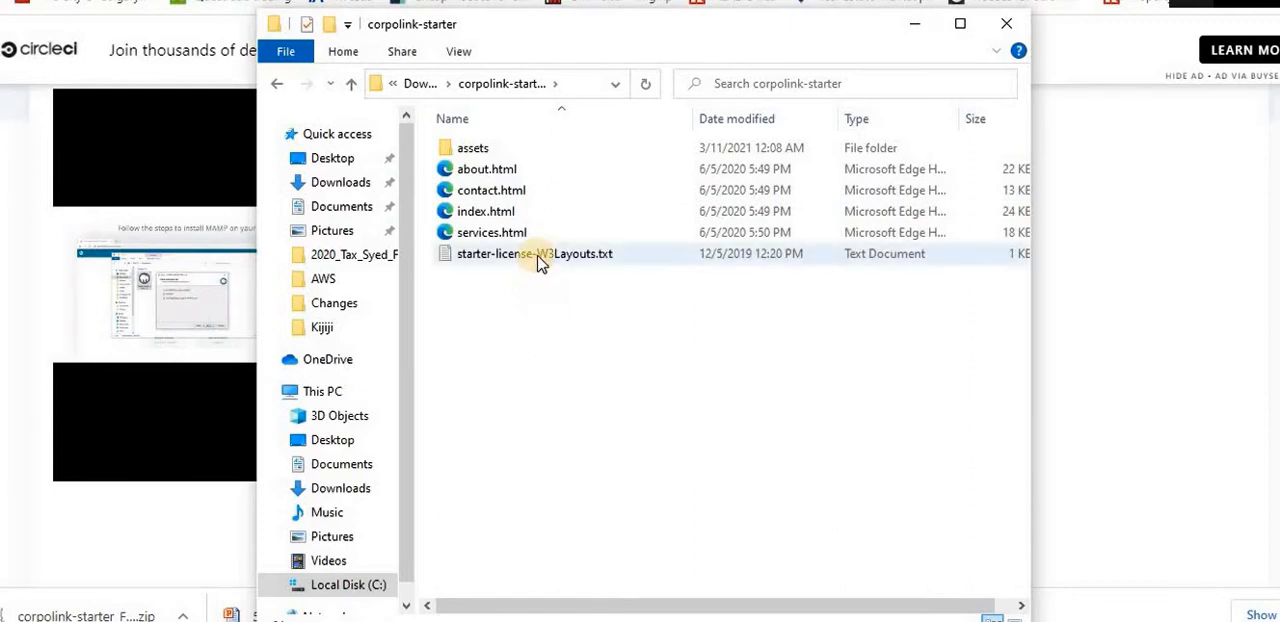
click(540, 259)
key(Delete)
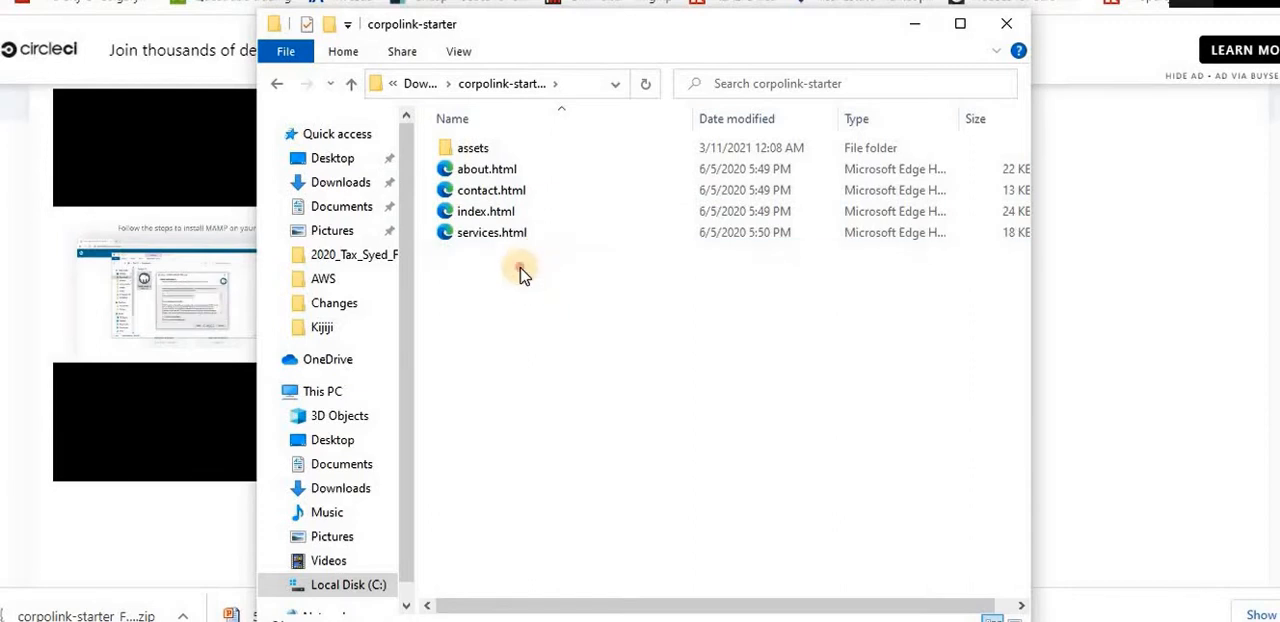
Zip the assets folder and the four HTML files into corpolink-starter.zip with the WinZip evaluation version
drag(522, 274, 494, 157)
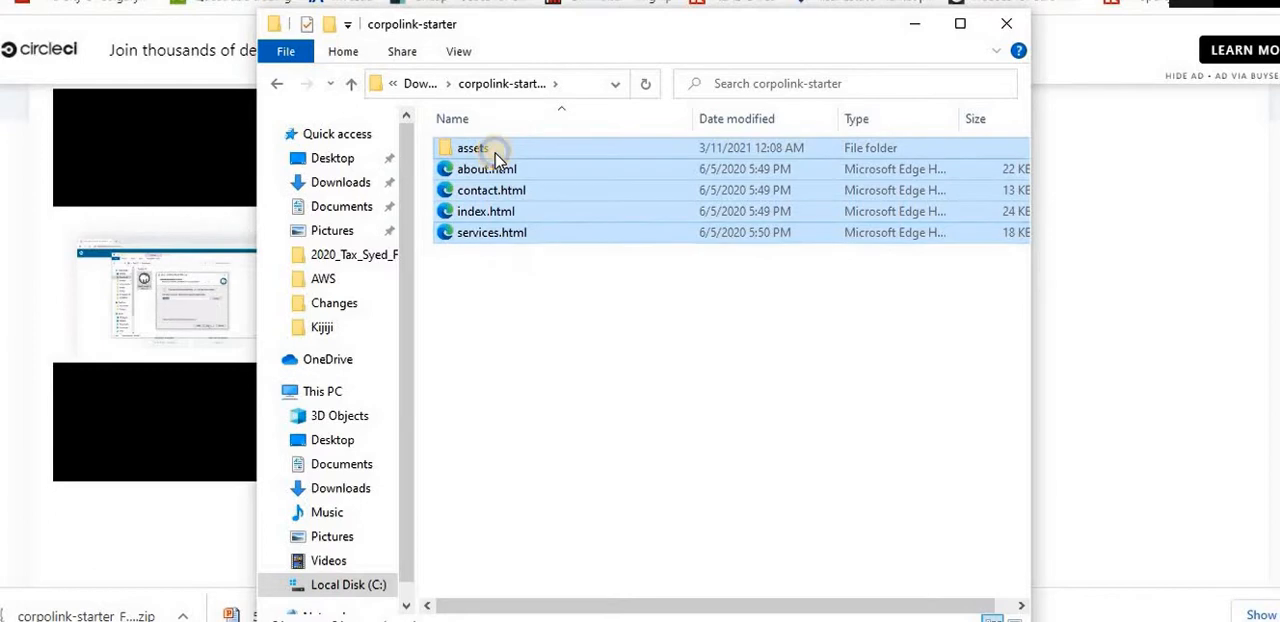
right_click(494, 157)
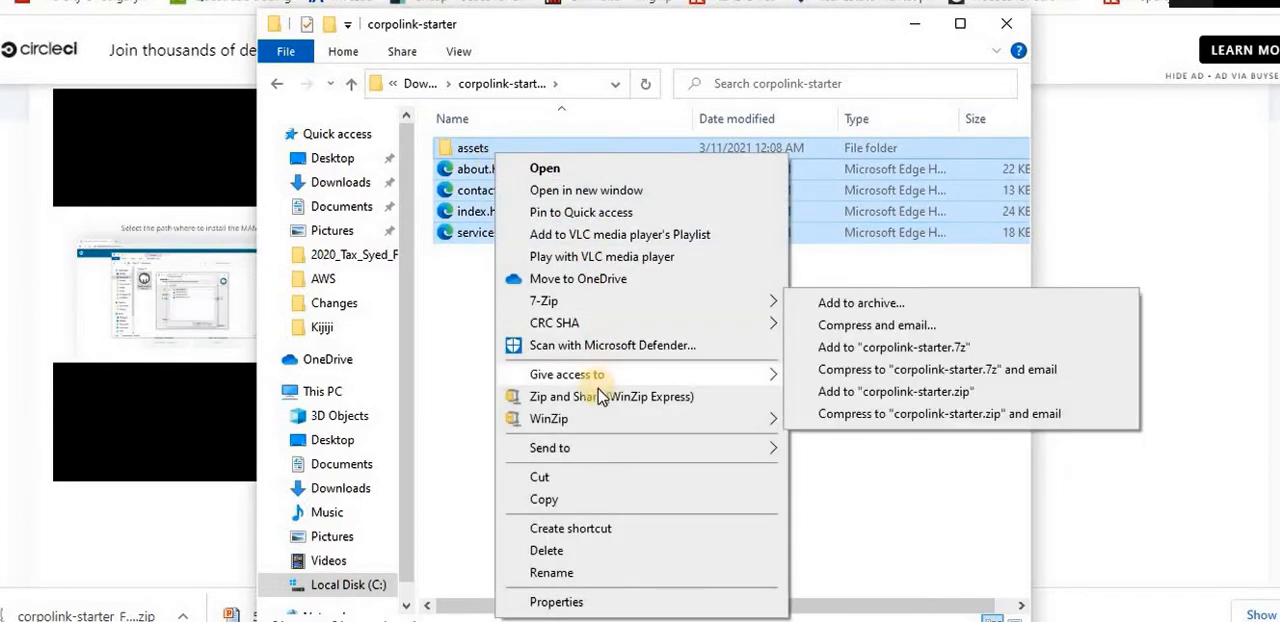
mouse_move(606, 424)
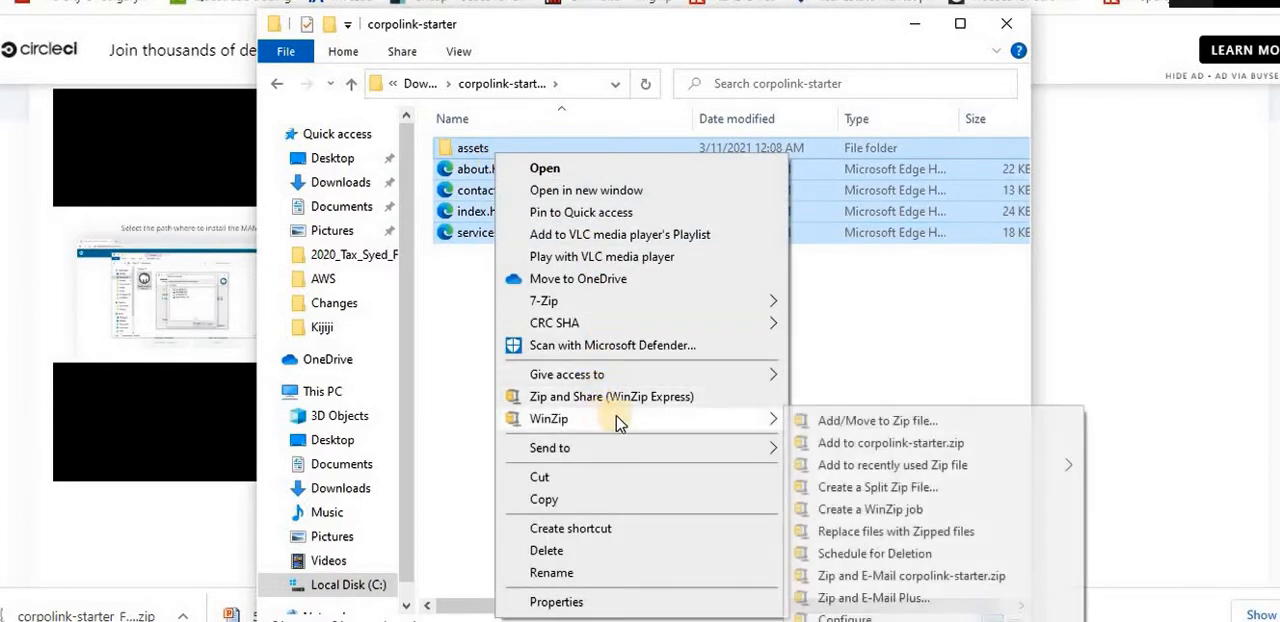
click(836, 446)
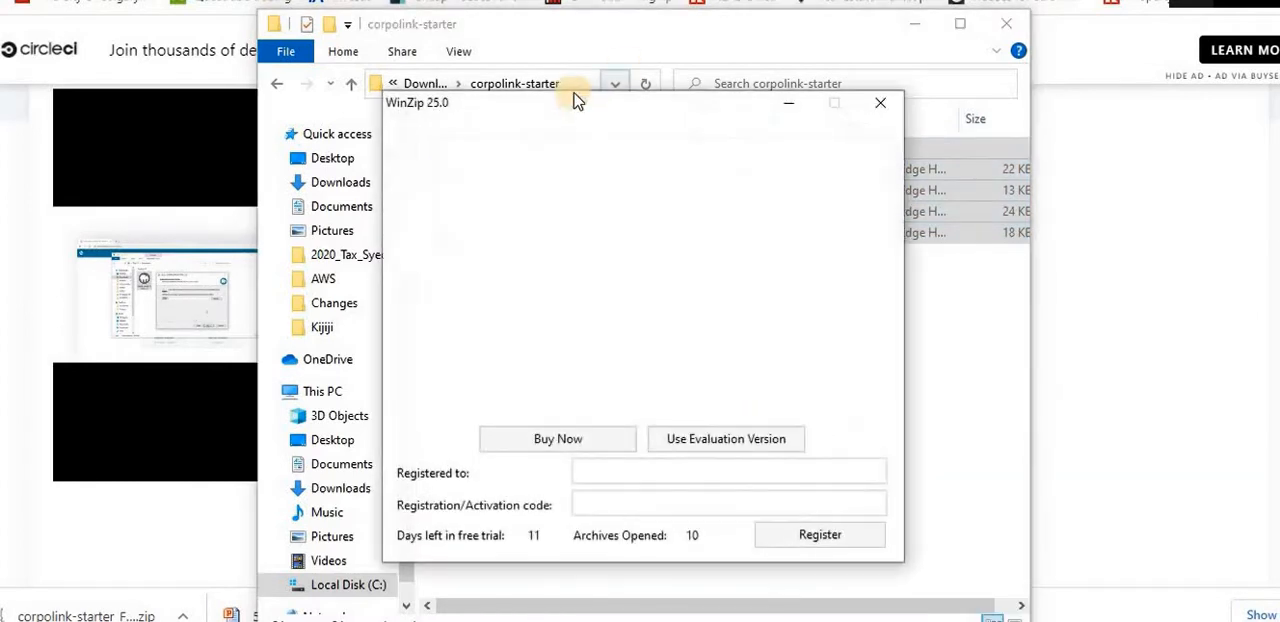
click(701, 447)
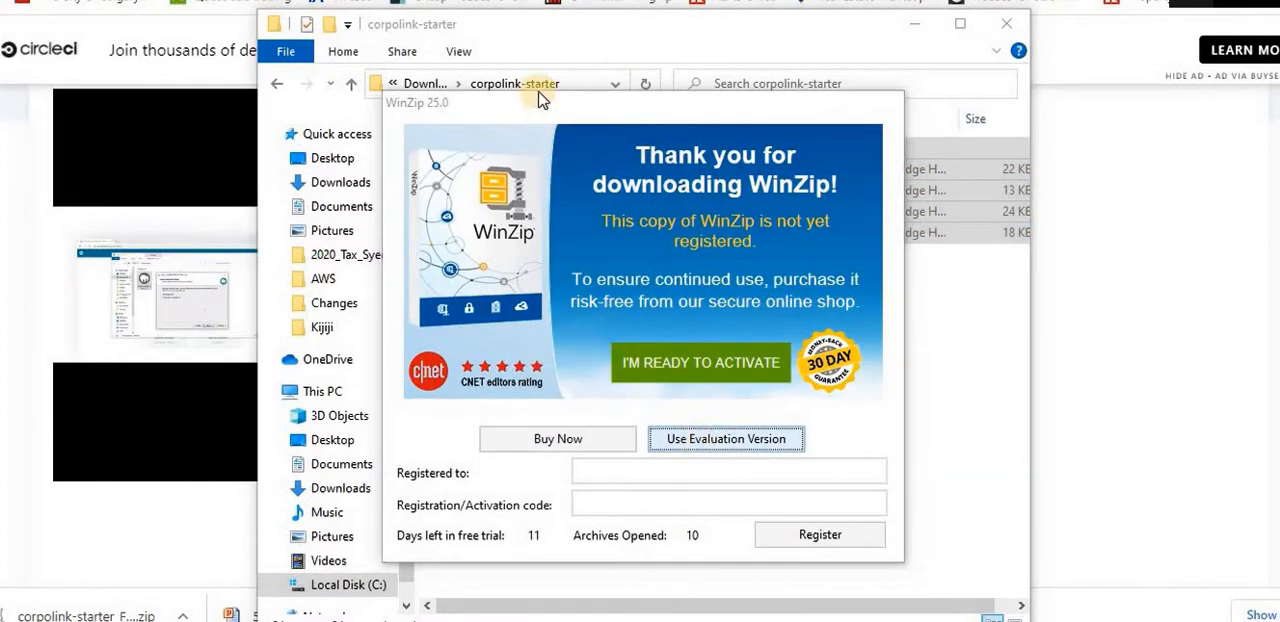
click(581, 91)
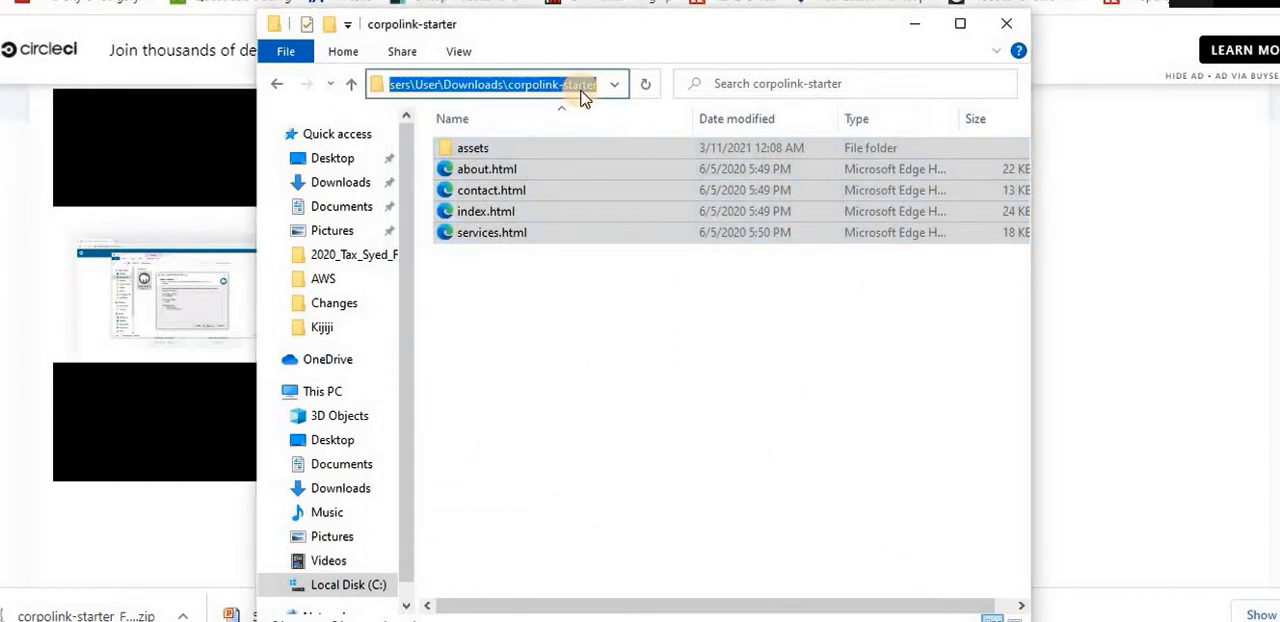
click(591, 312)
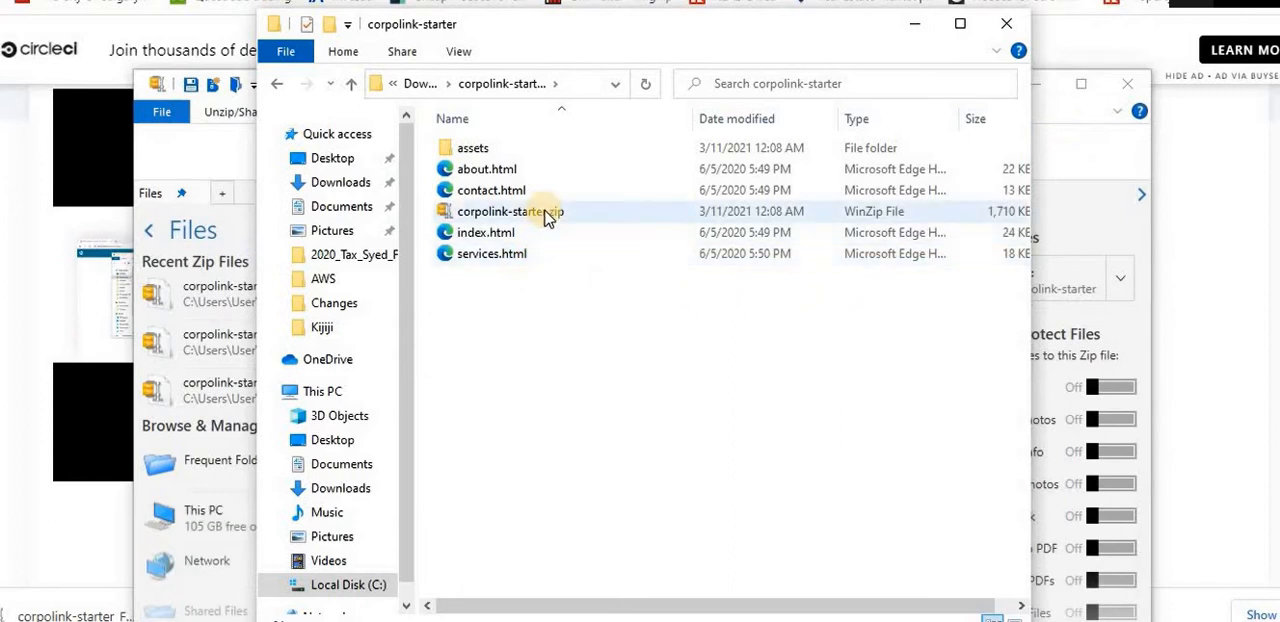
Open the new corpolink-starter.zip without unzipping it, check its contents, and close WinZip to return to the Elastic Beanstalk page
click(548, 214)
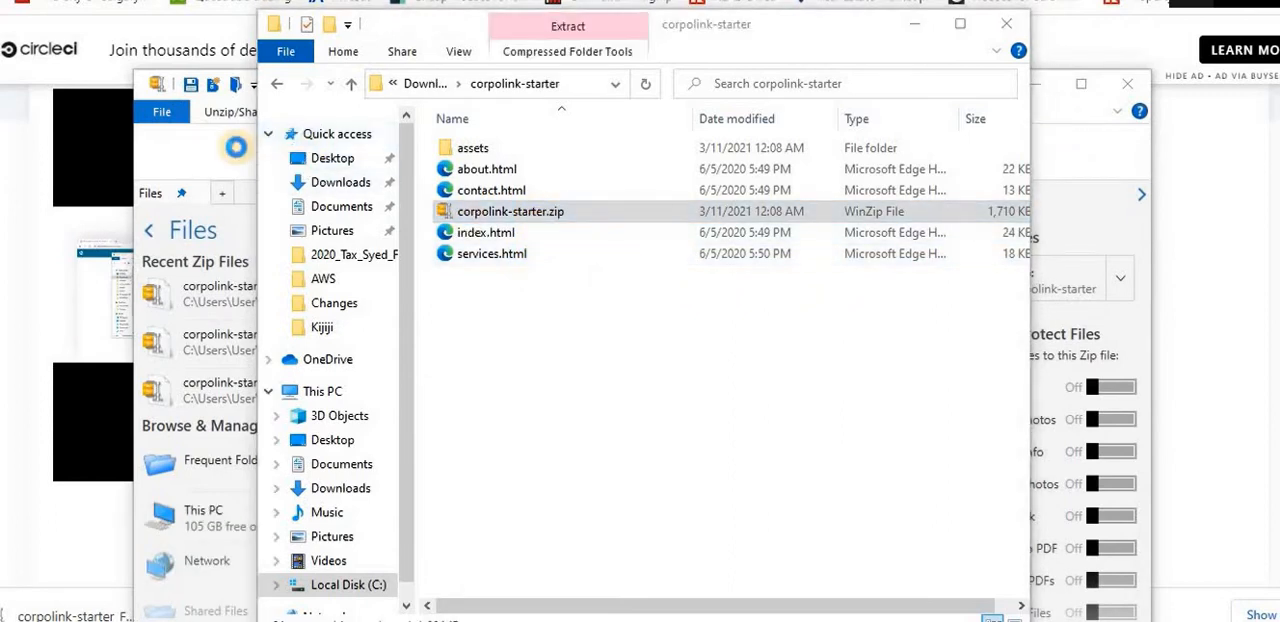
click(112, 148)
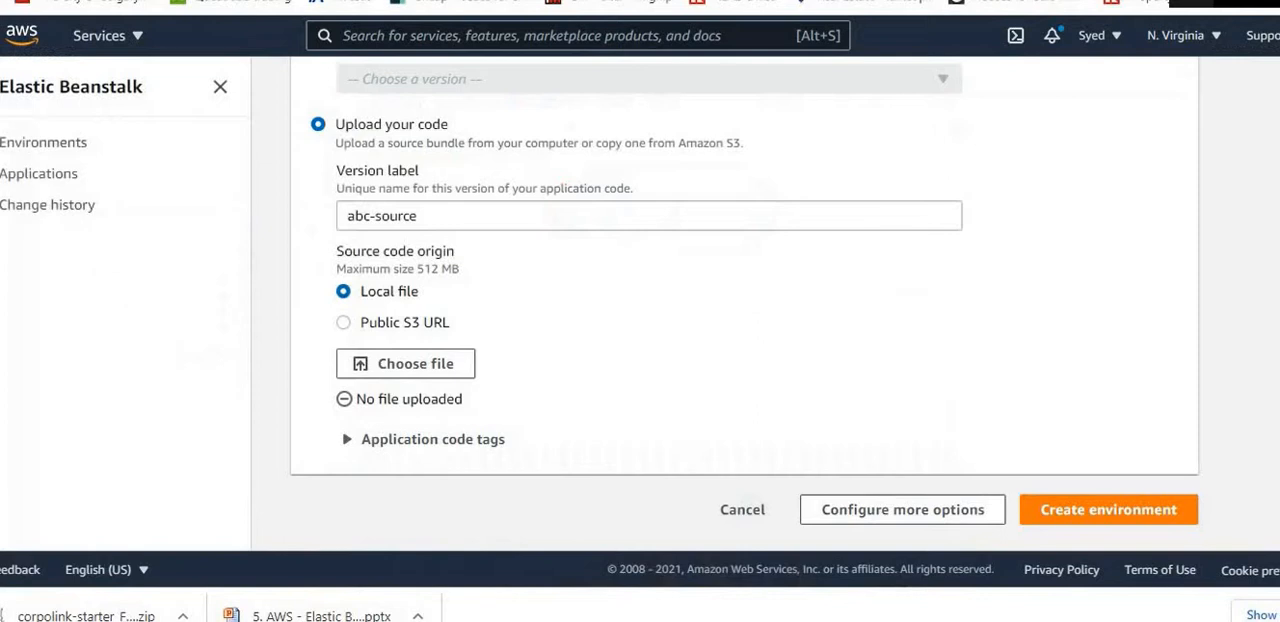
click(88, 615)
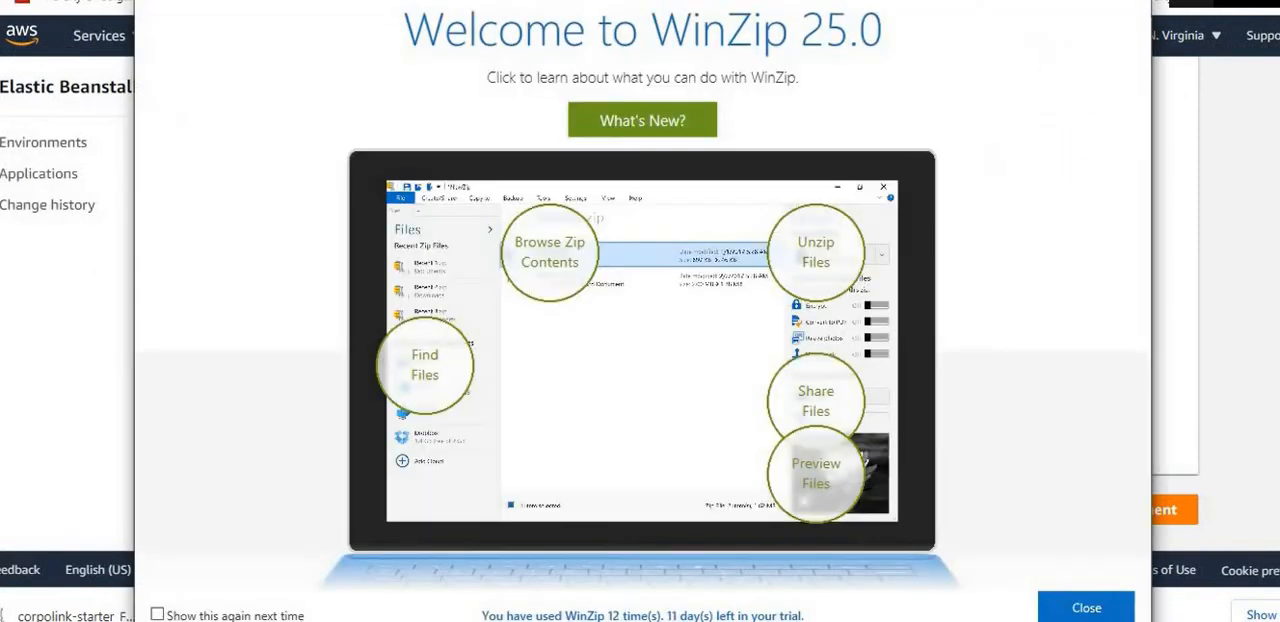
click(1085, 610)
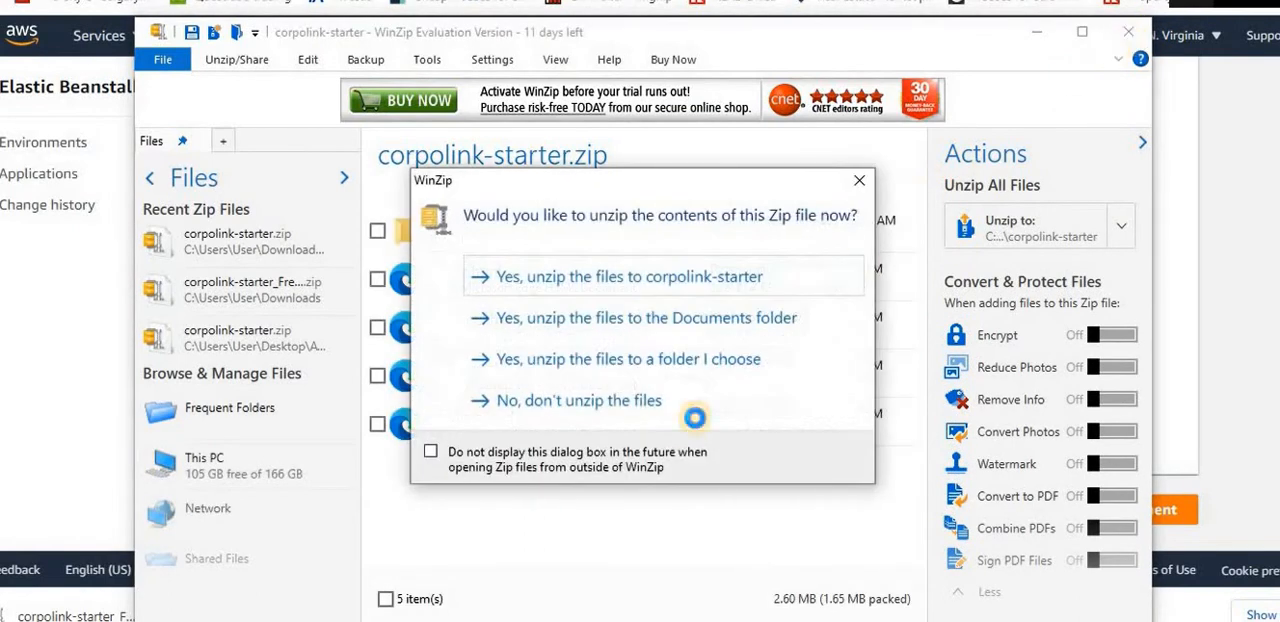
click(625, 404)
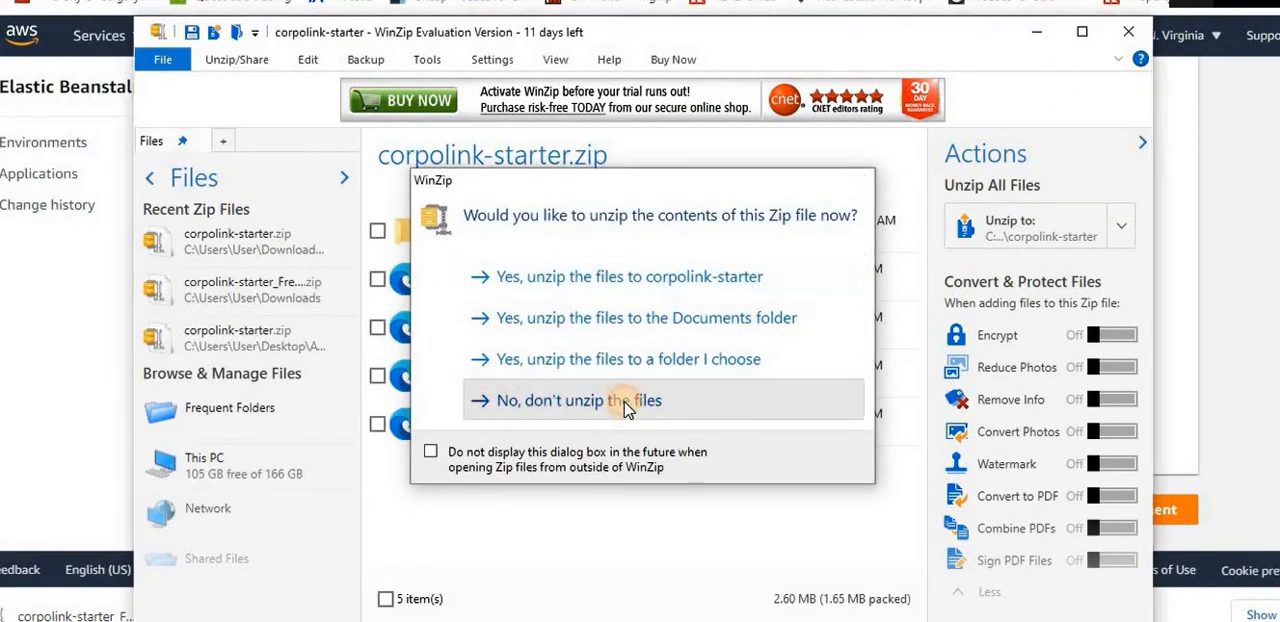
click(1126, 31)
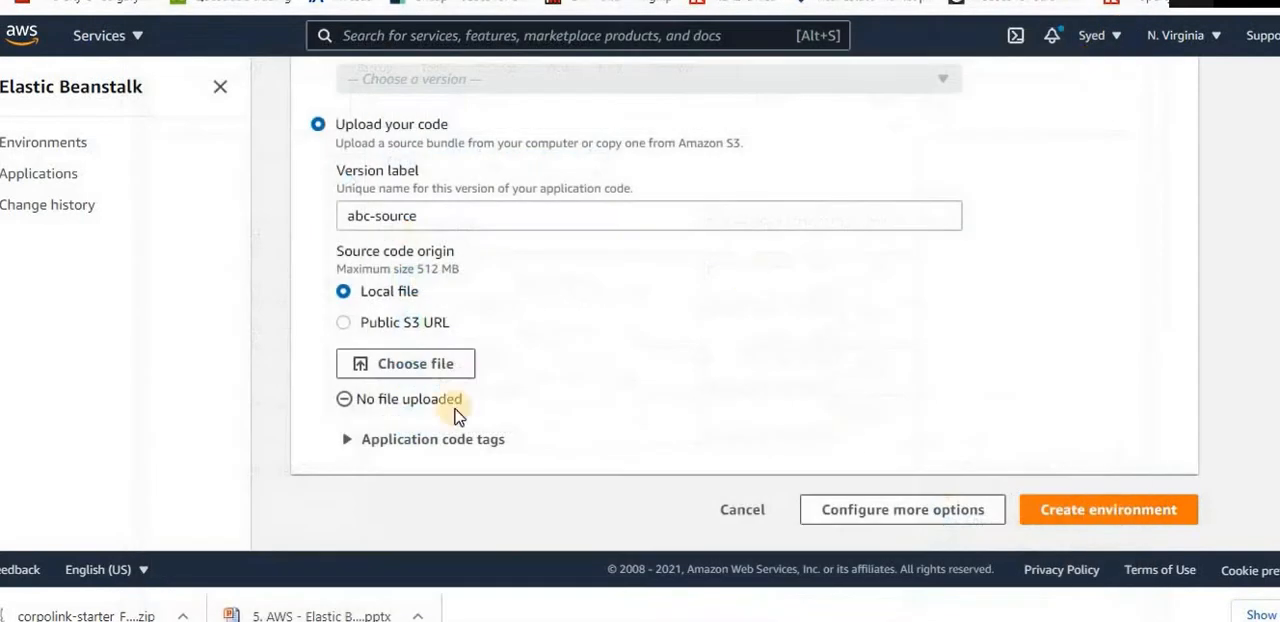
Upload corpolink-starter.zip from the corpolink-starter folder in Downloads as the local source code file
click(414, 366)
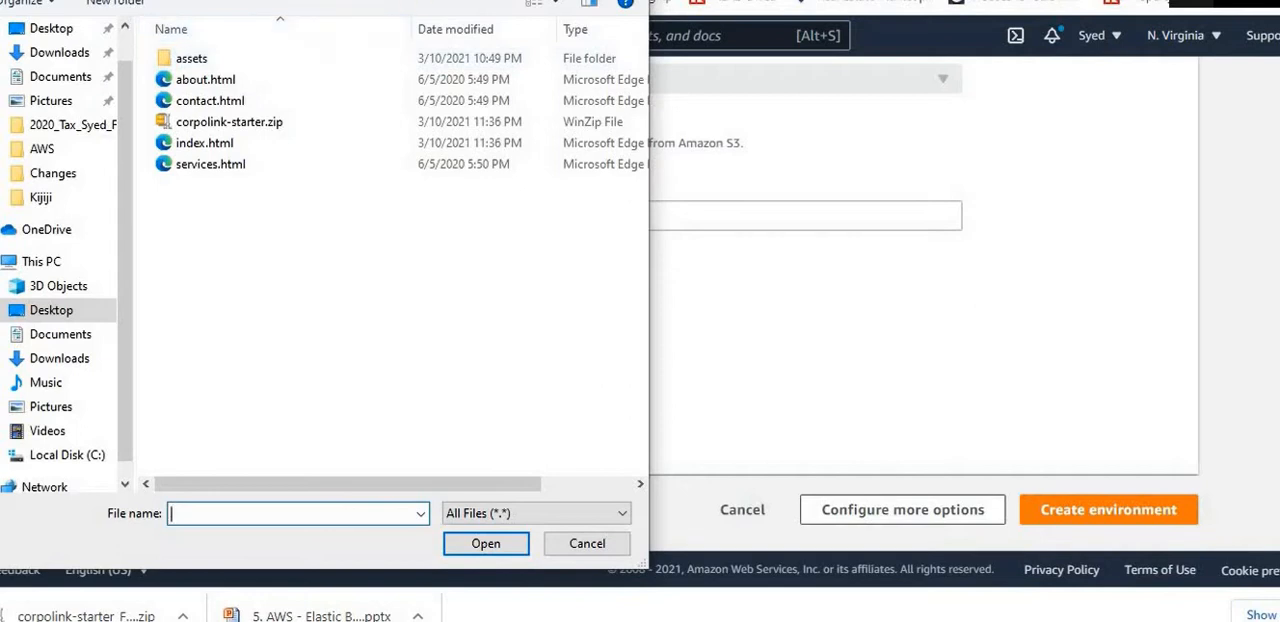
drag(492, 0, 604, 64)
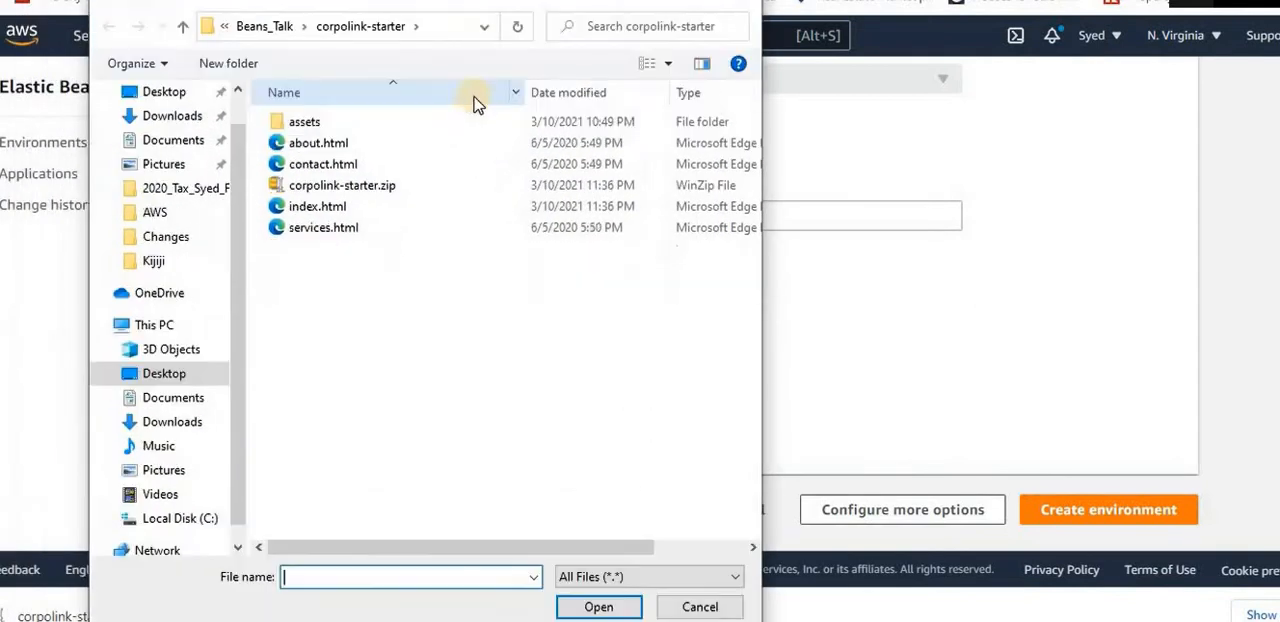
click(448, 30)
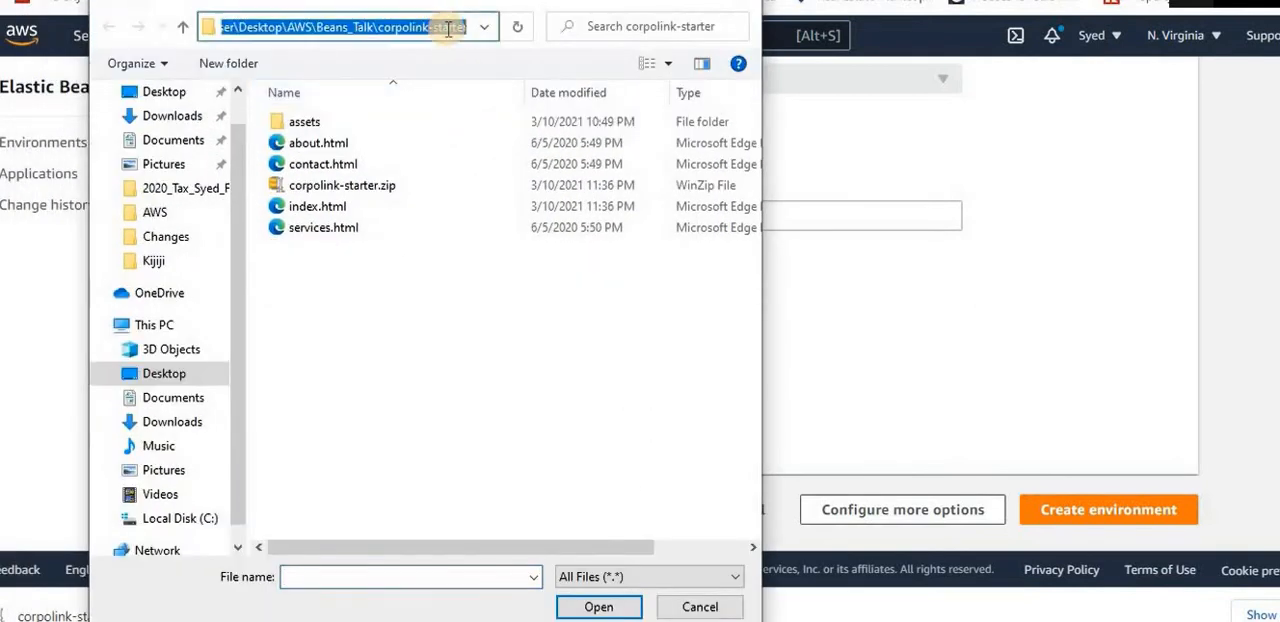
key(BackSpace)
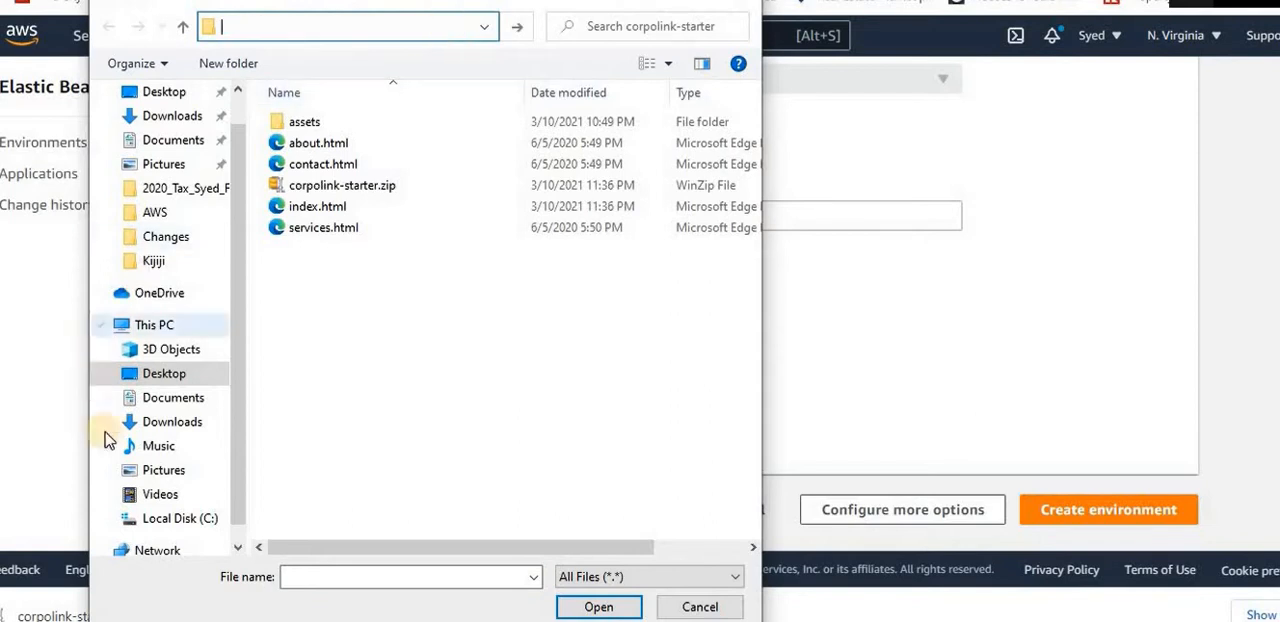
click(167, 423)
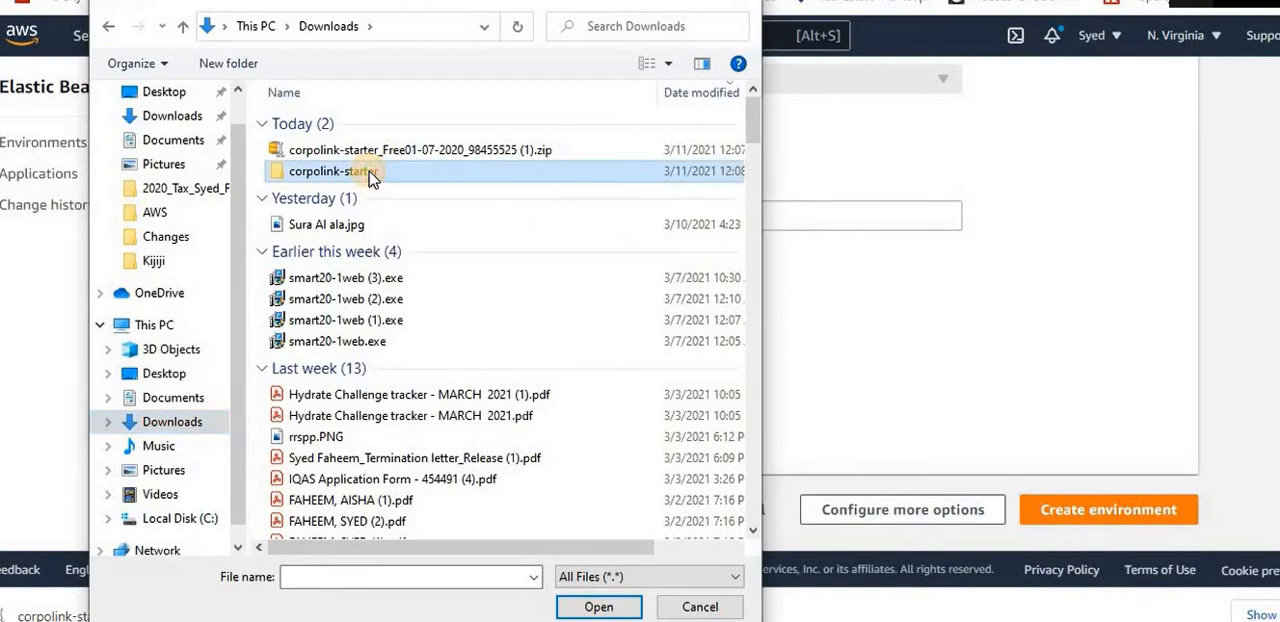
double_click(367, 173)
double_click(357, 190)
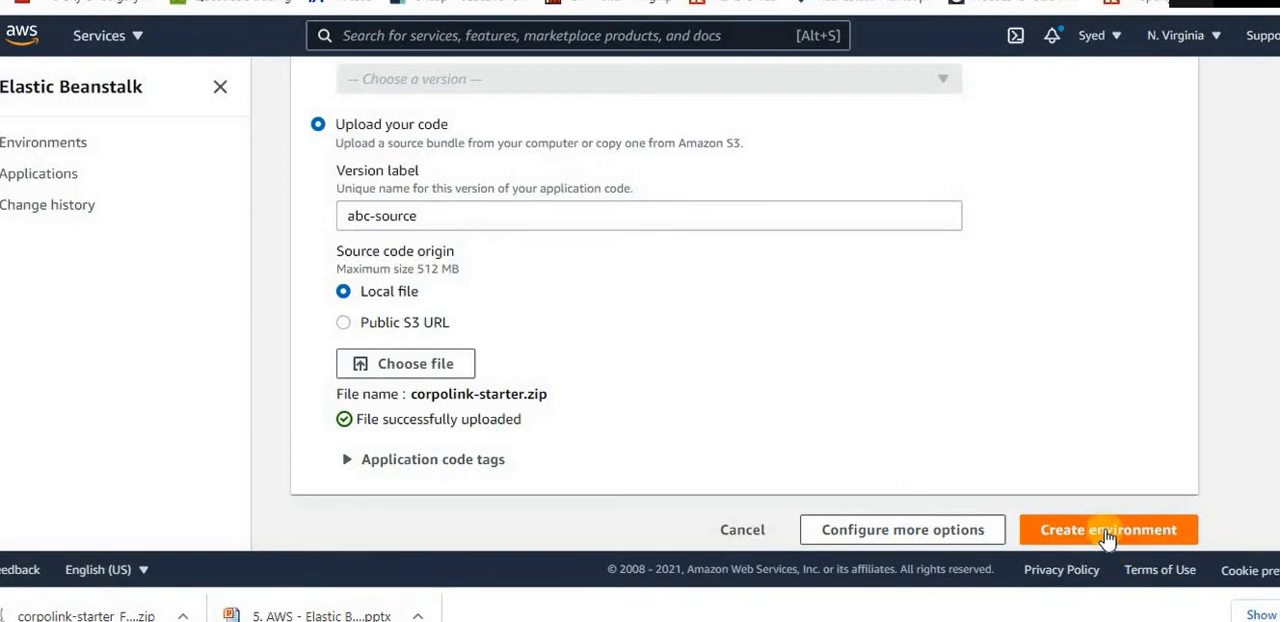
Open the environment's additional configuration options and examine its presets, platform, software, instance and capacity settings
click(957, 532)
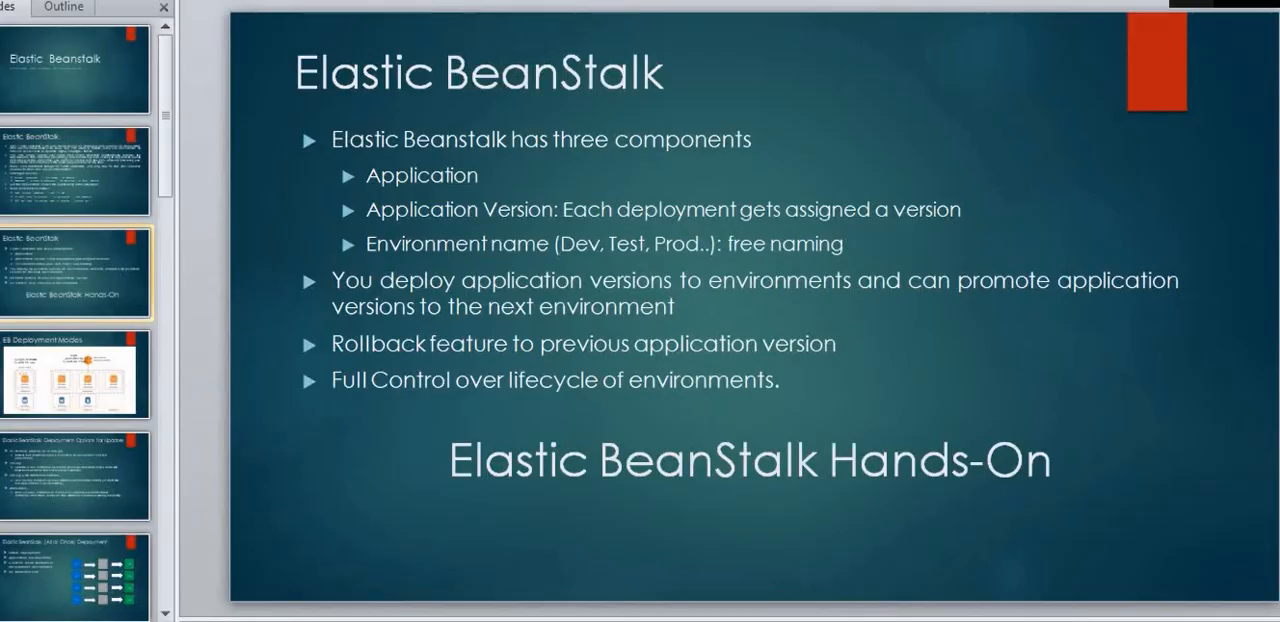
click(46, 208)
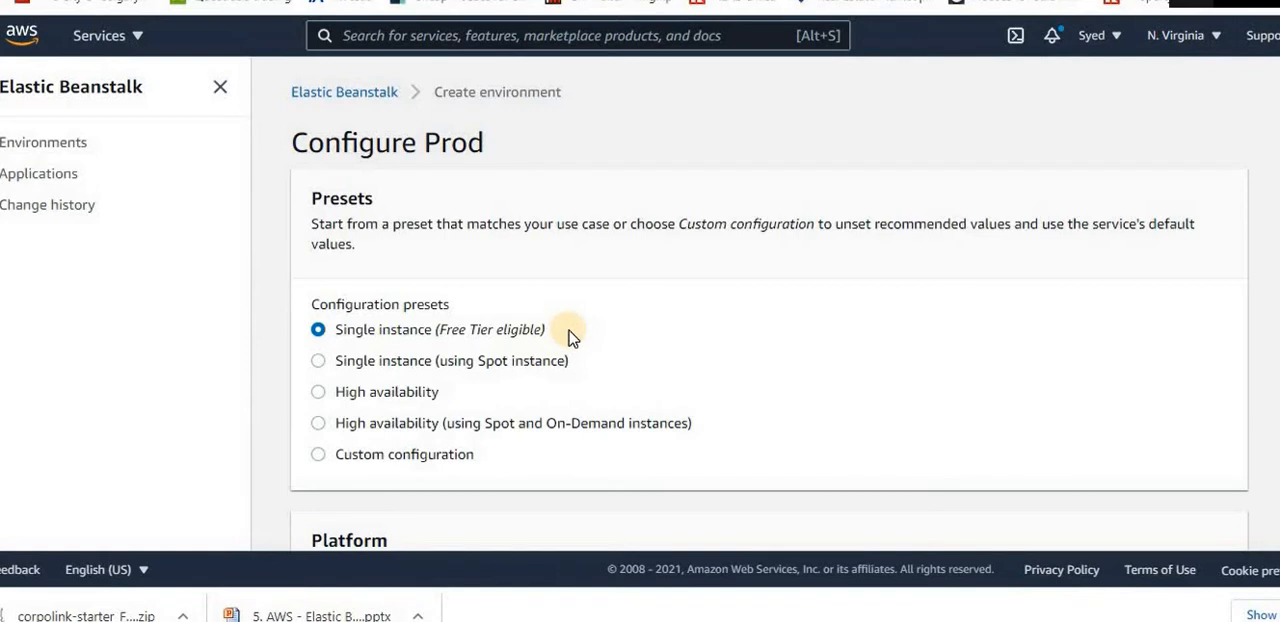
scroll(570, 335, down, 4)
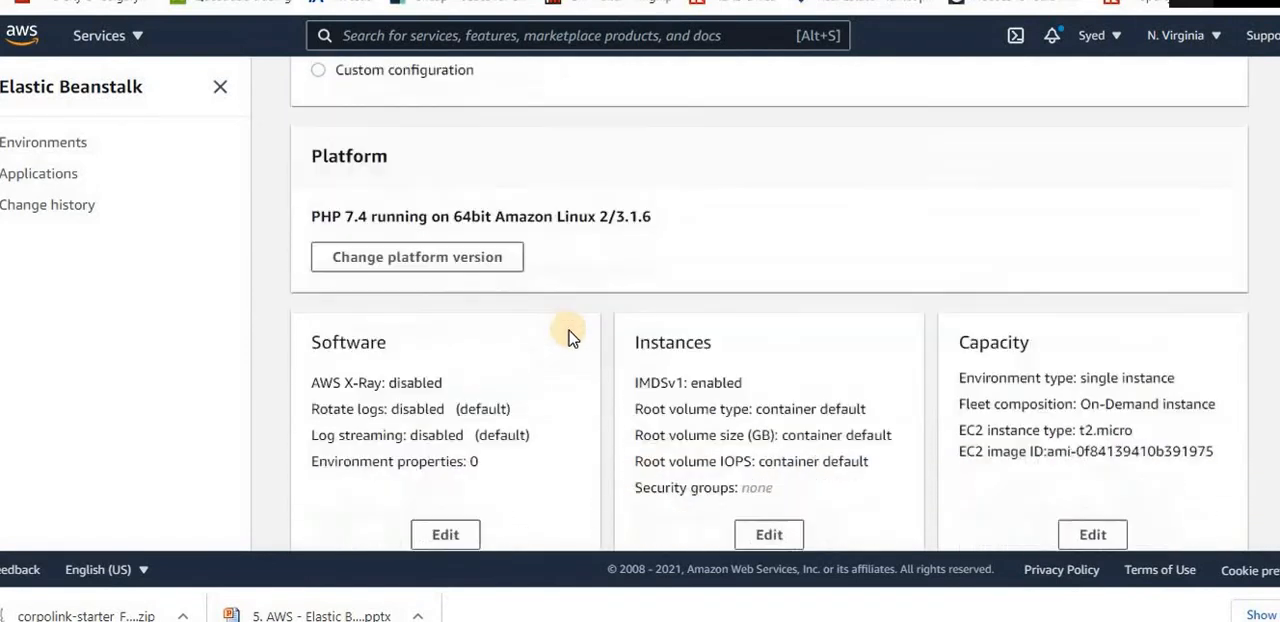
scroll(570, 335, down, 2)
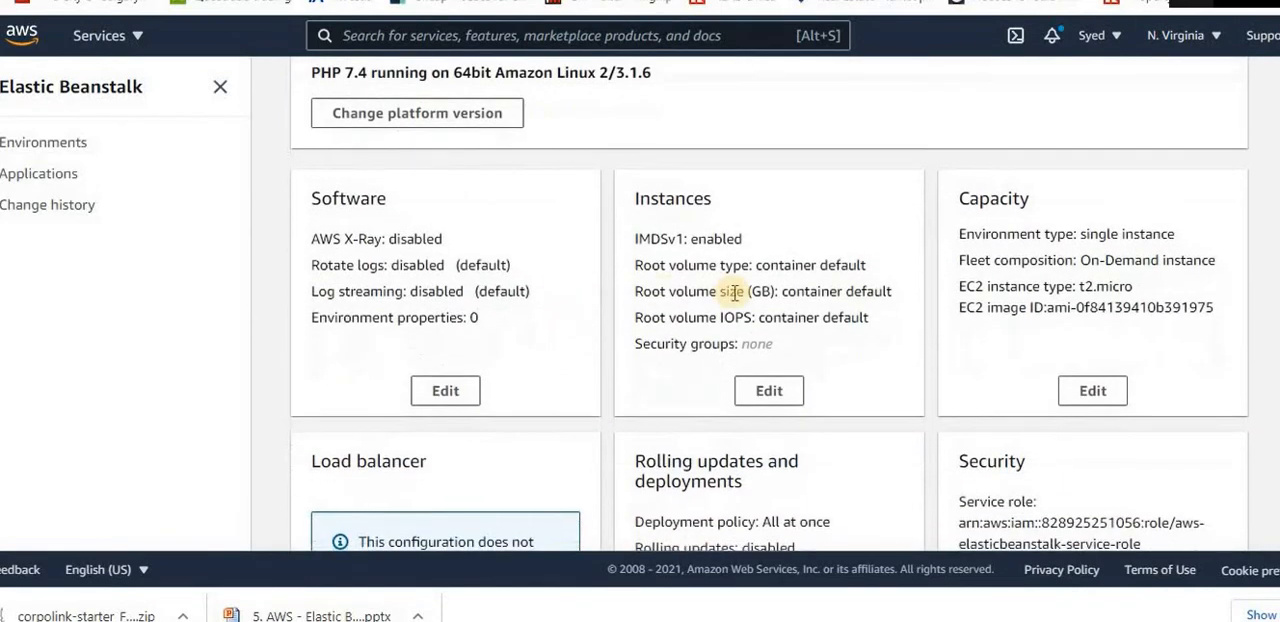
double_click(715, 241)
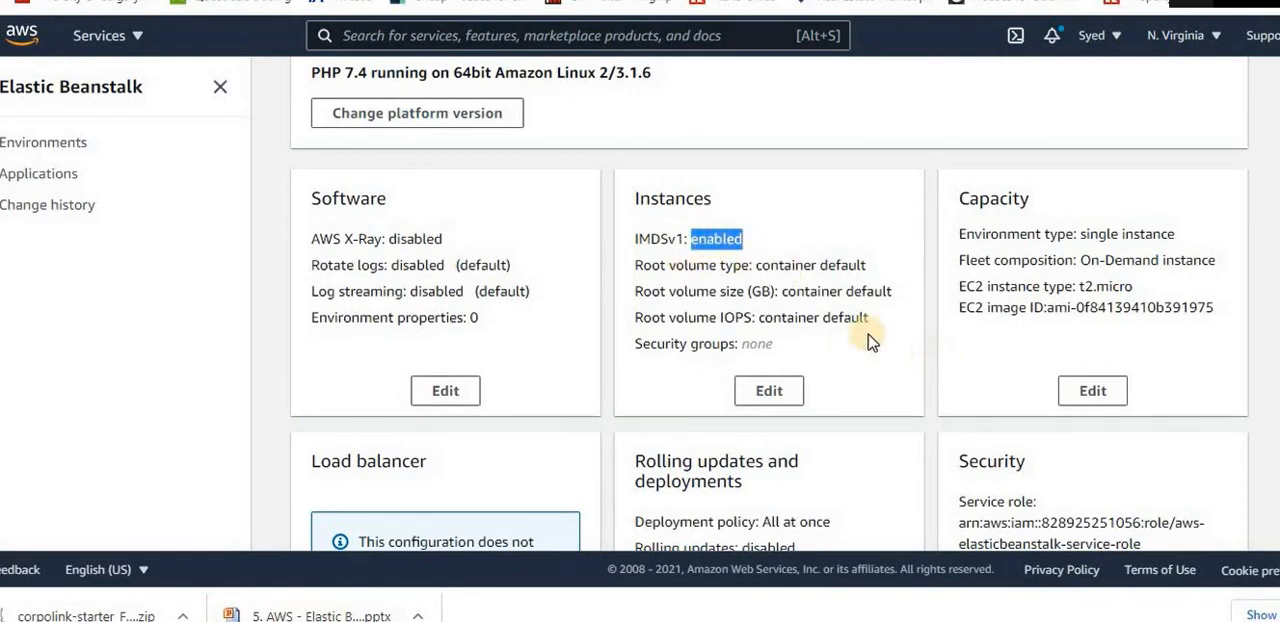
double_click(1100, 236)
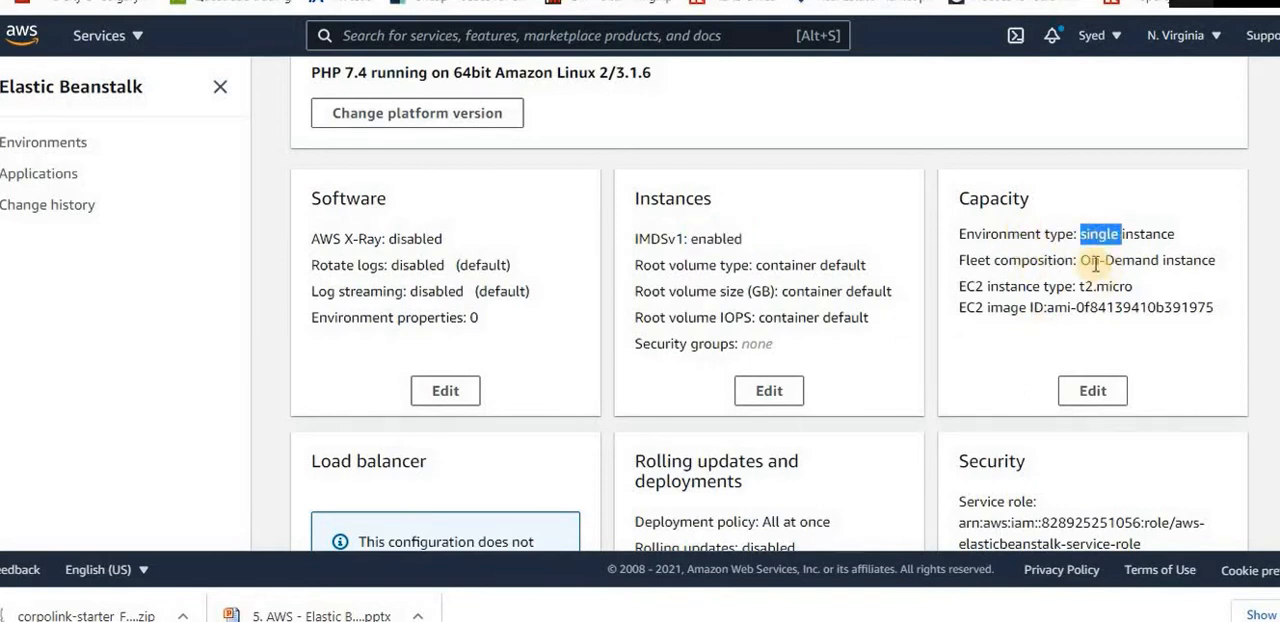
double_click(1092, 261)
triple_click(1095, 262)
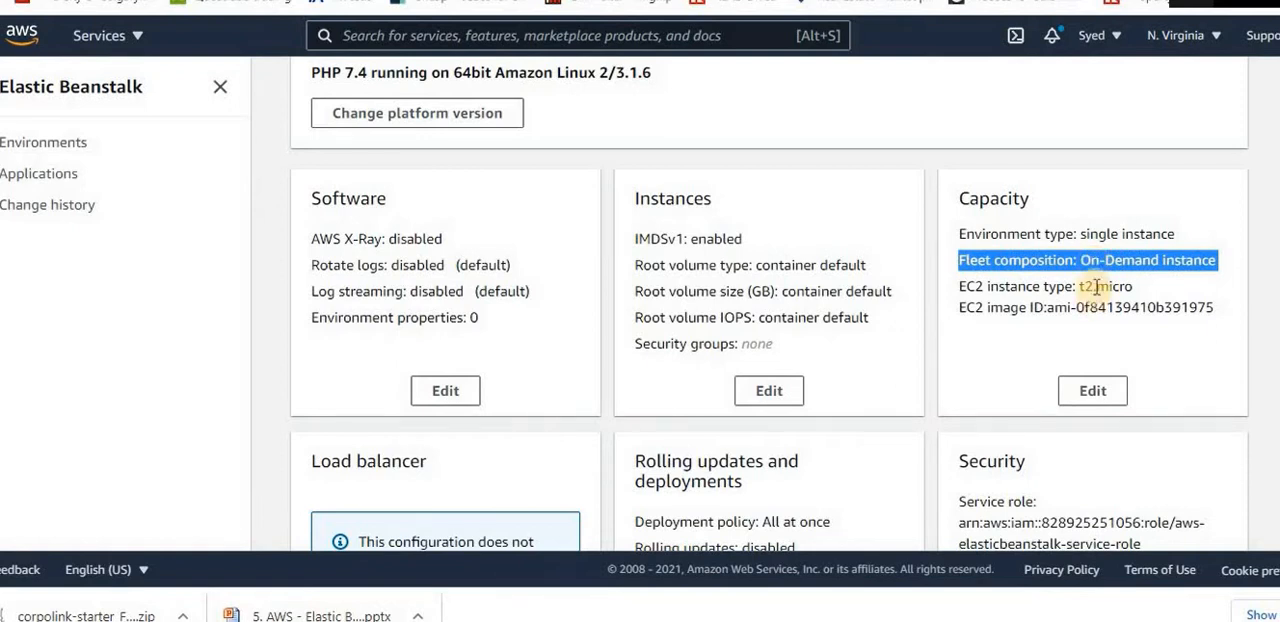
triple_click(1093, 286)
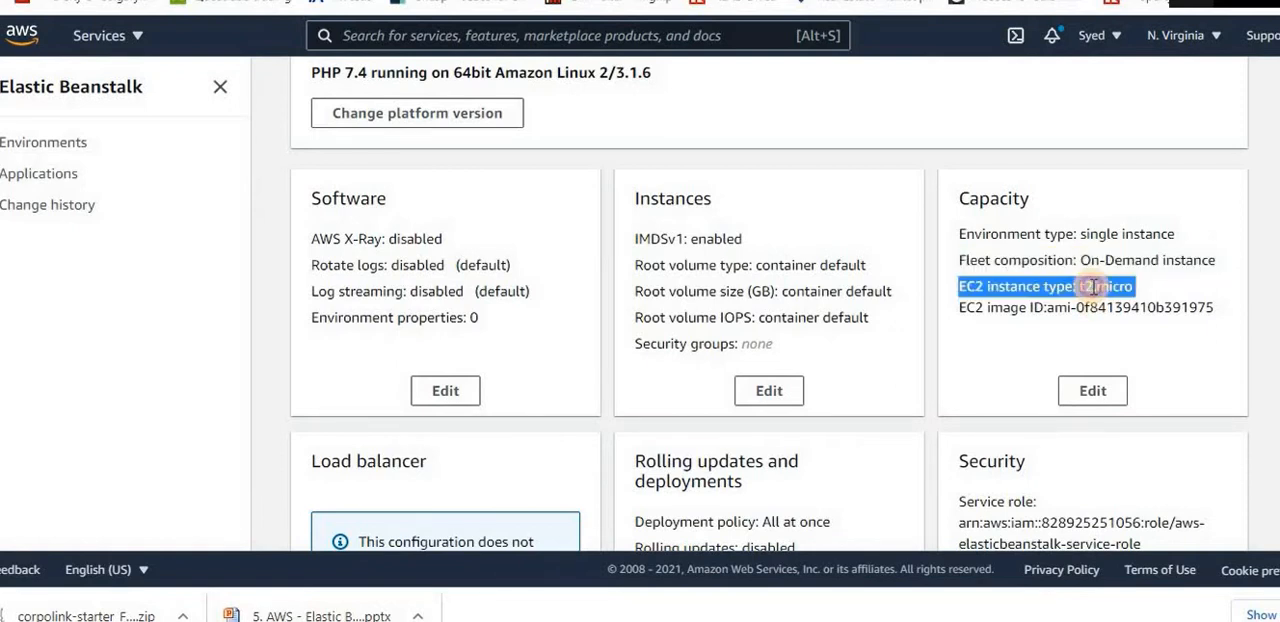
click(1093, 286)
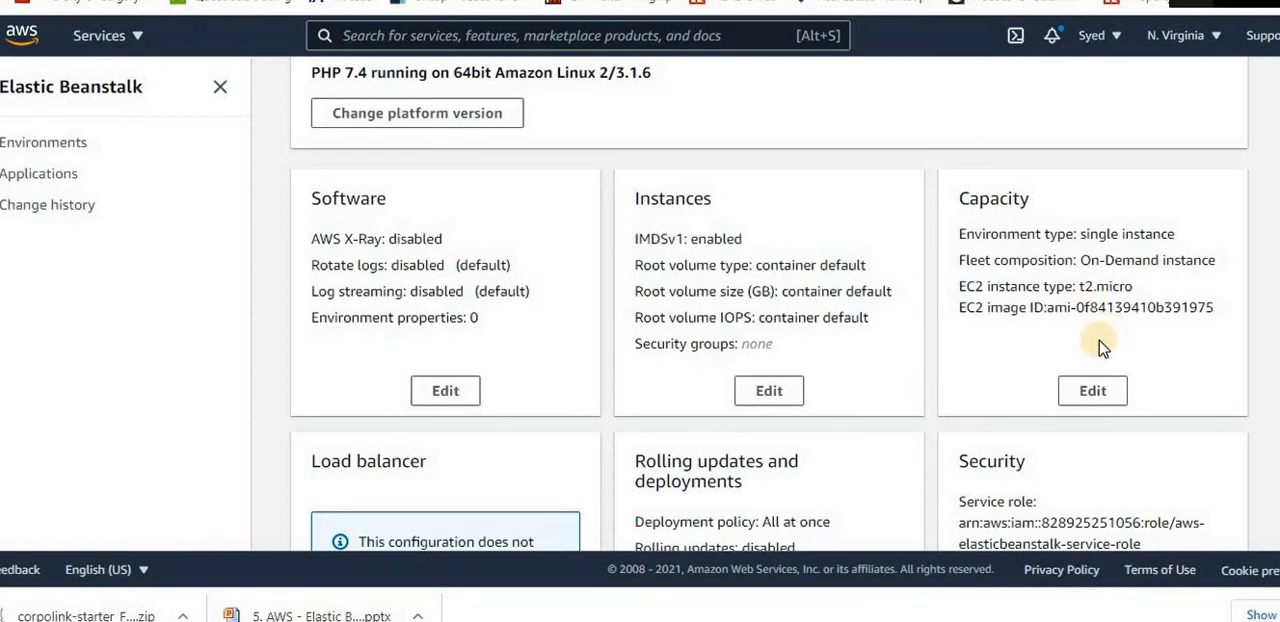
Examine the deployment policy choices for rolling updates and deployments, cancel without saving, and return to the configuration presets
scroll(1100, 345, down, 3)
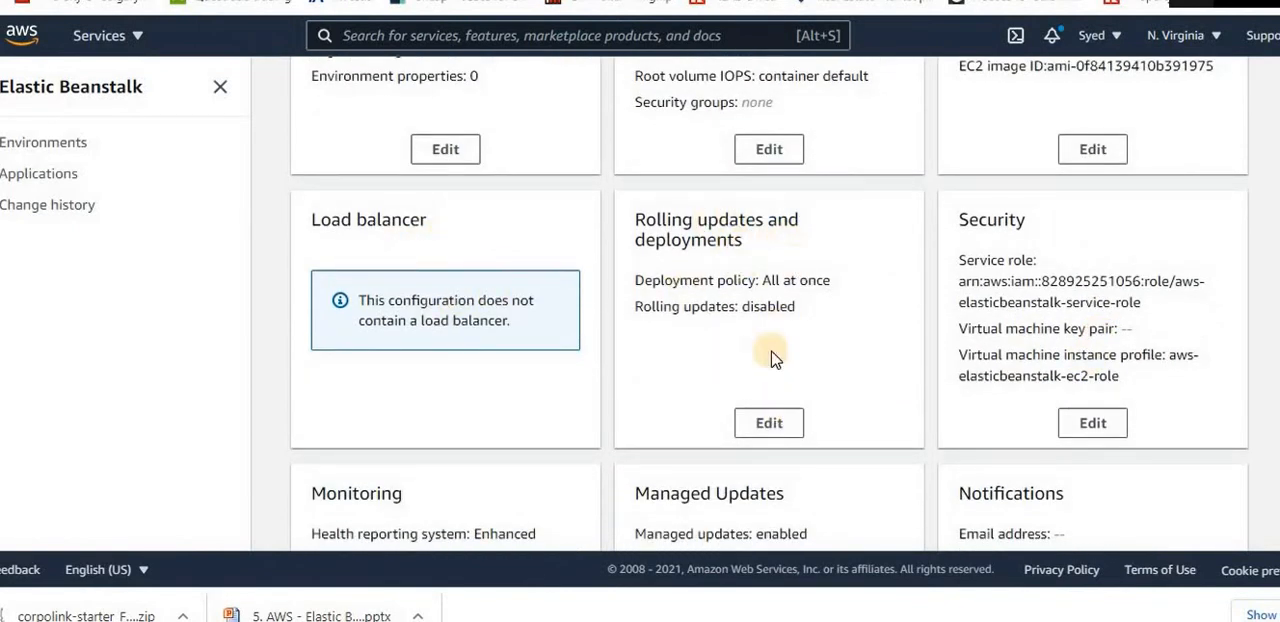
click(776, 425)
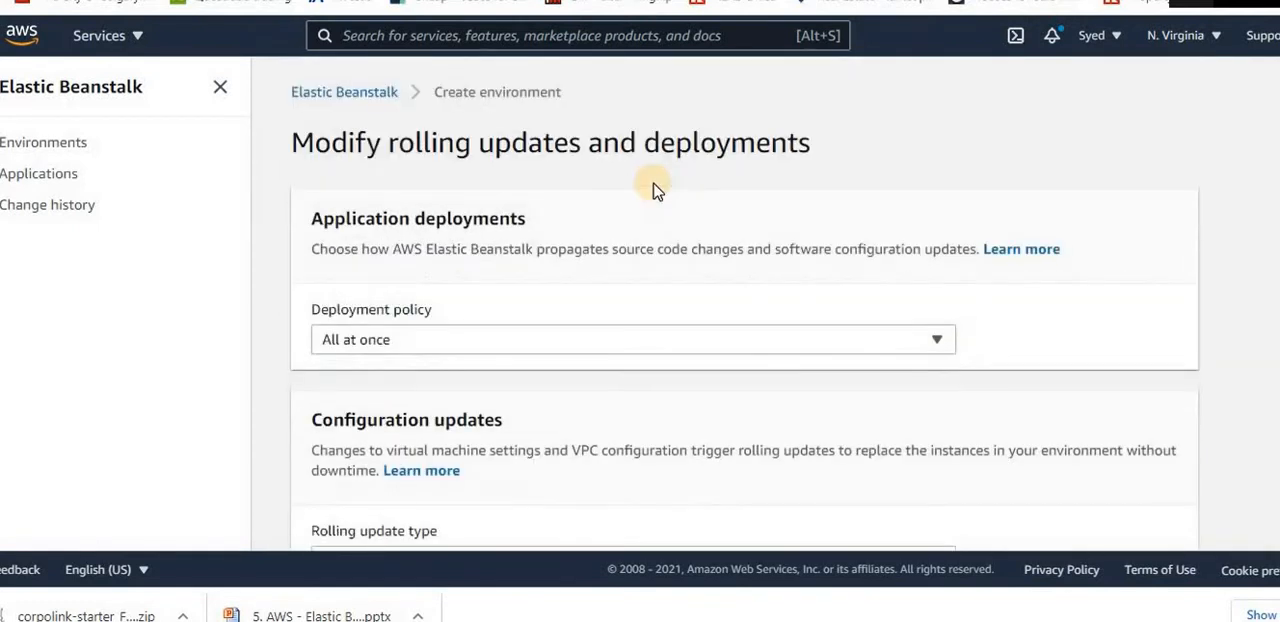
click(491, 343)
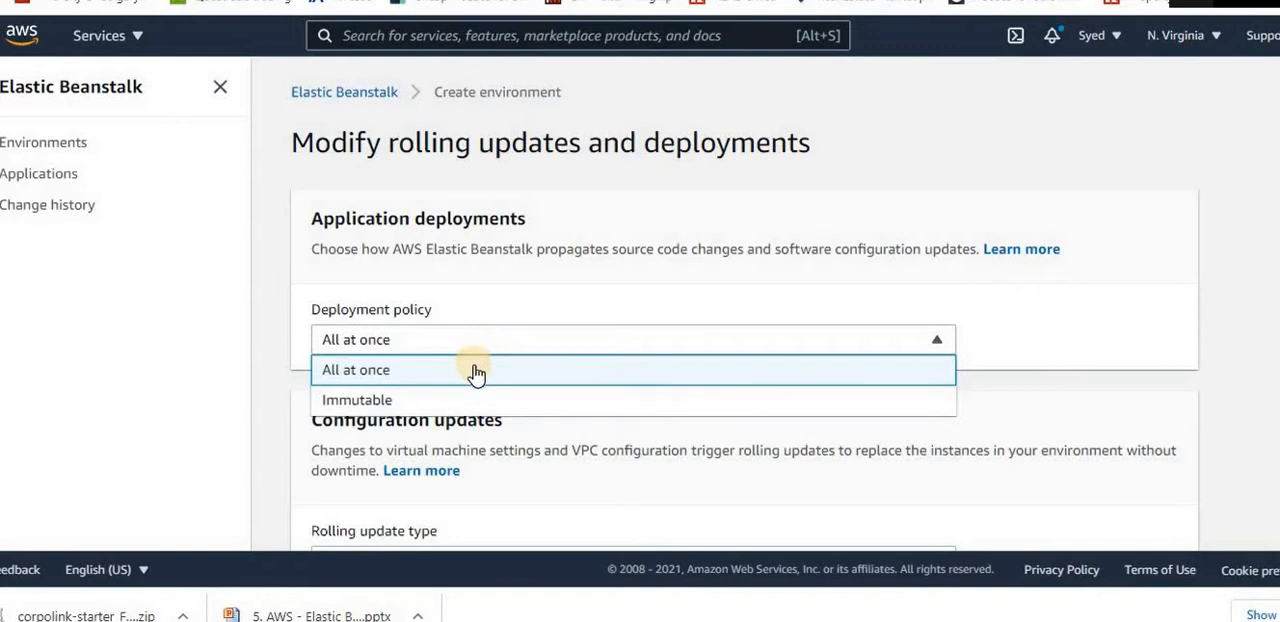
click(548, 281)
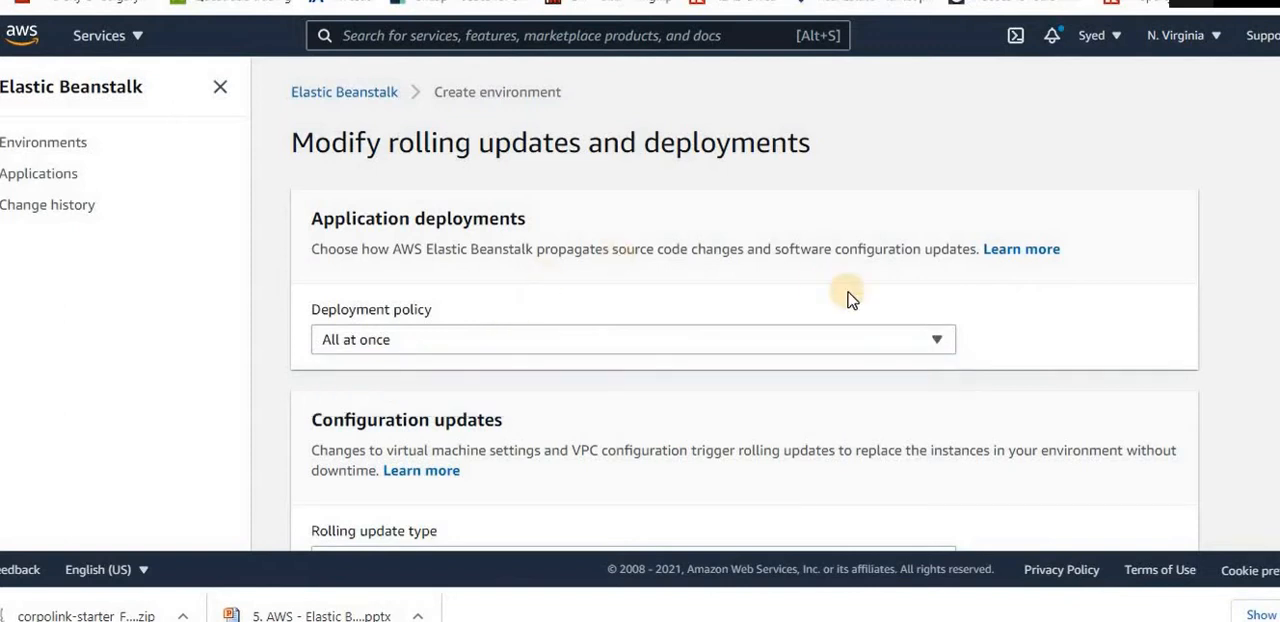
scroll(847, 298, down, 6)
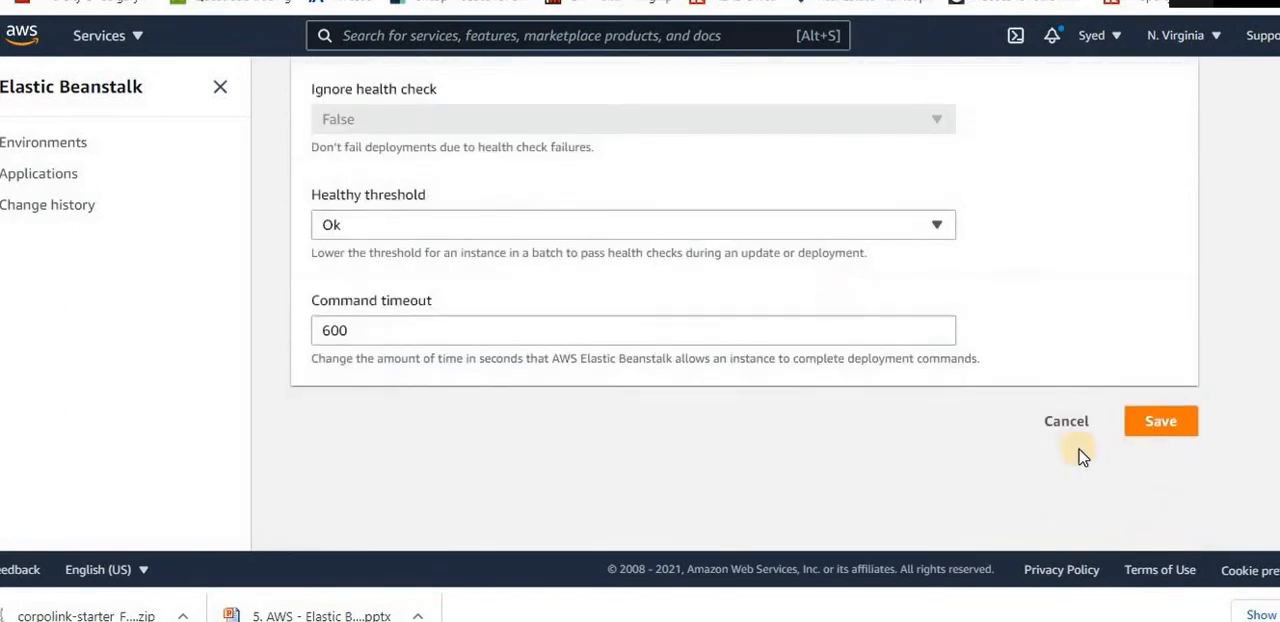
click(1068, 428)
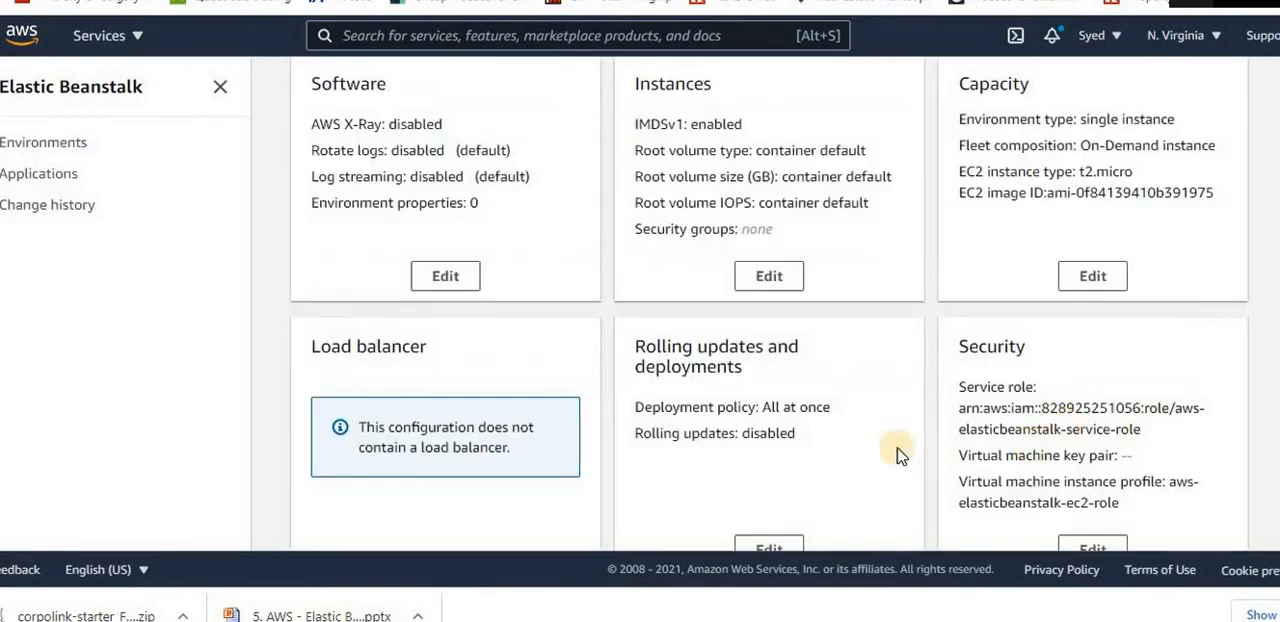
scroll(918, 365, up, 7)
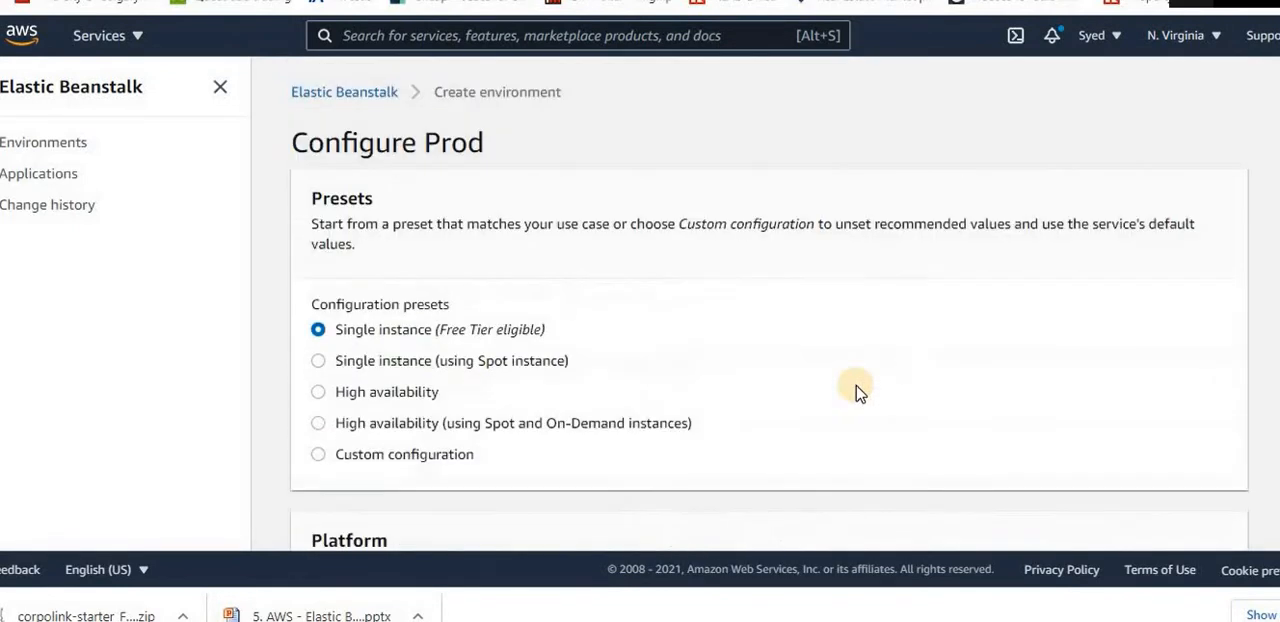
Select the High availability preset and examine its capacity, load balancer, and rolling updates and deployments settings
click(420, 393)
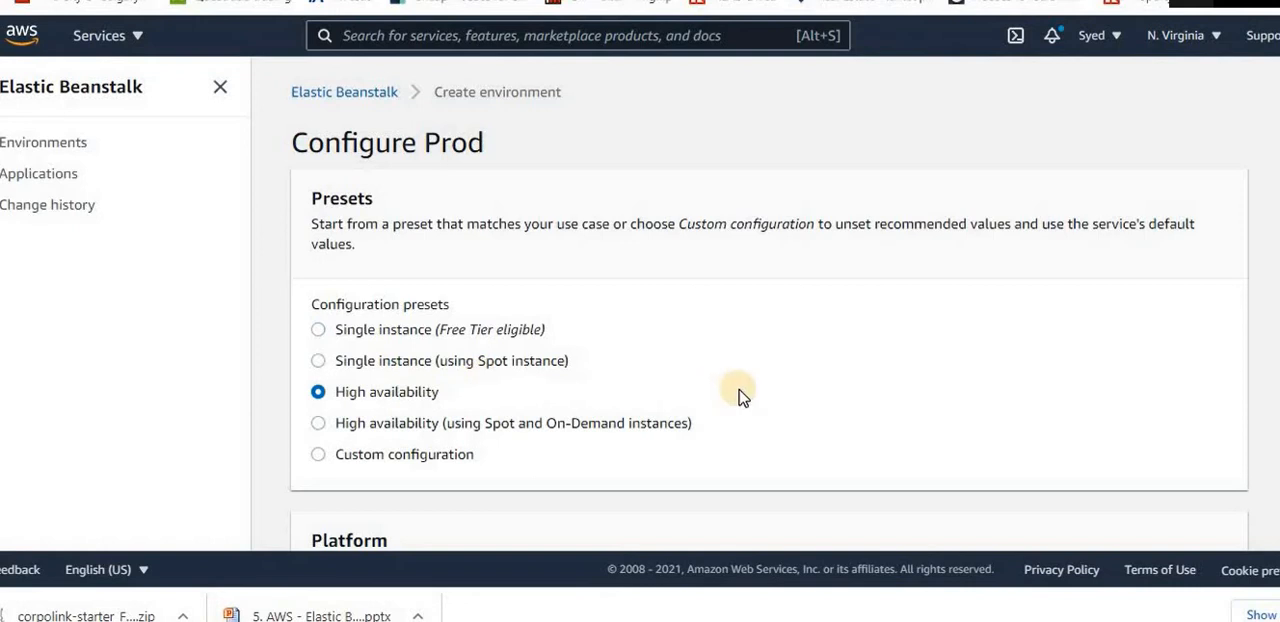
scroll(737, 394, down, 6)
scroll(740, 397, down, 1)
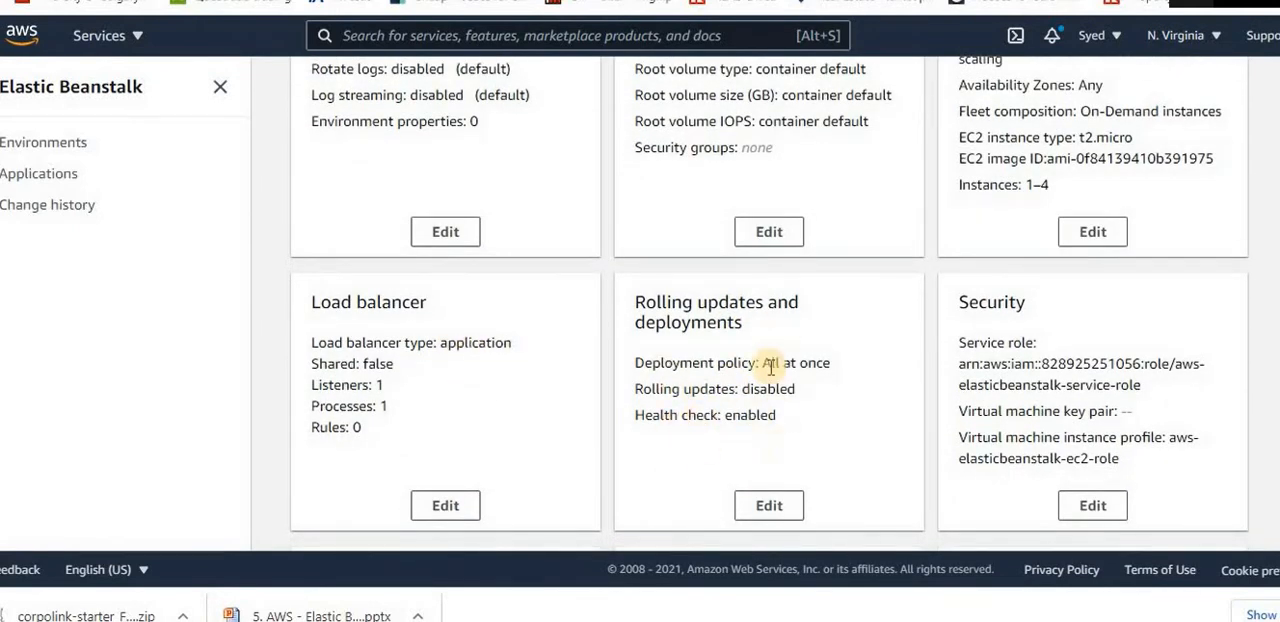
click(769, 505)
scroll(627, 350, up, 10)
Choose the Single instance (Free Tier eligible) preset, review the remaining configuration cards, and create the Prod environment
click(408, 333)
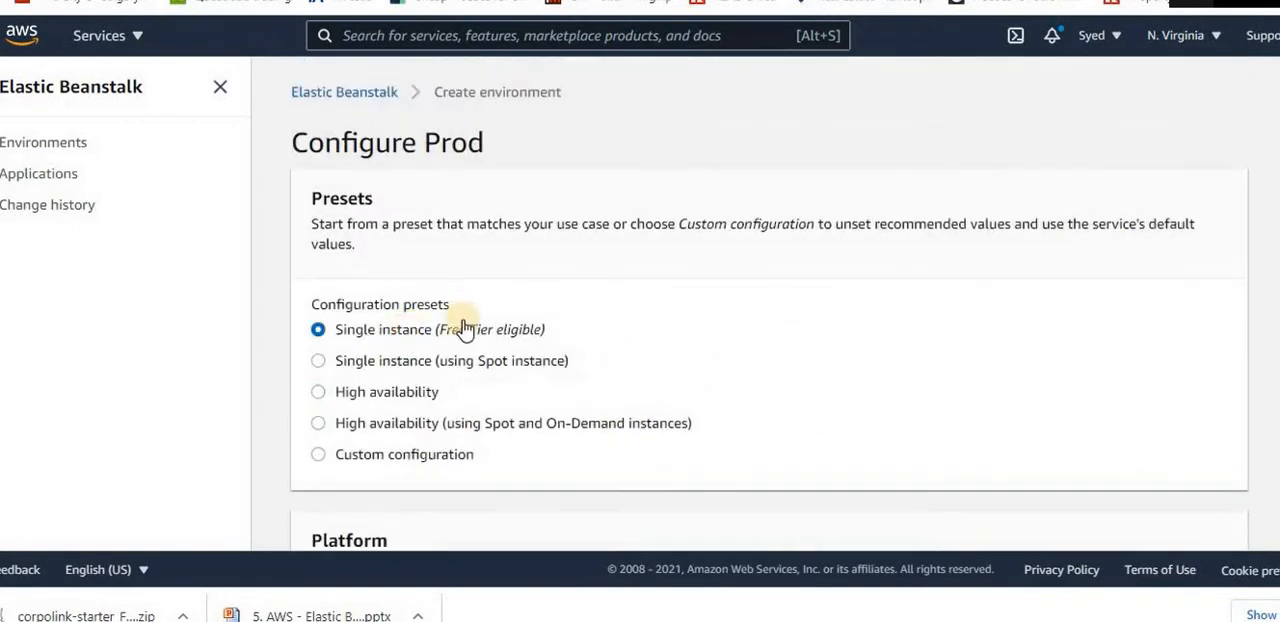
scroll(1091, 446, down, 15)
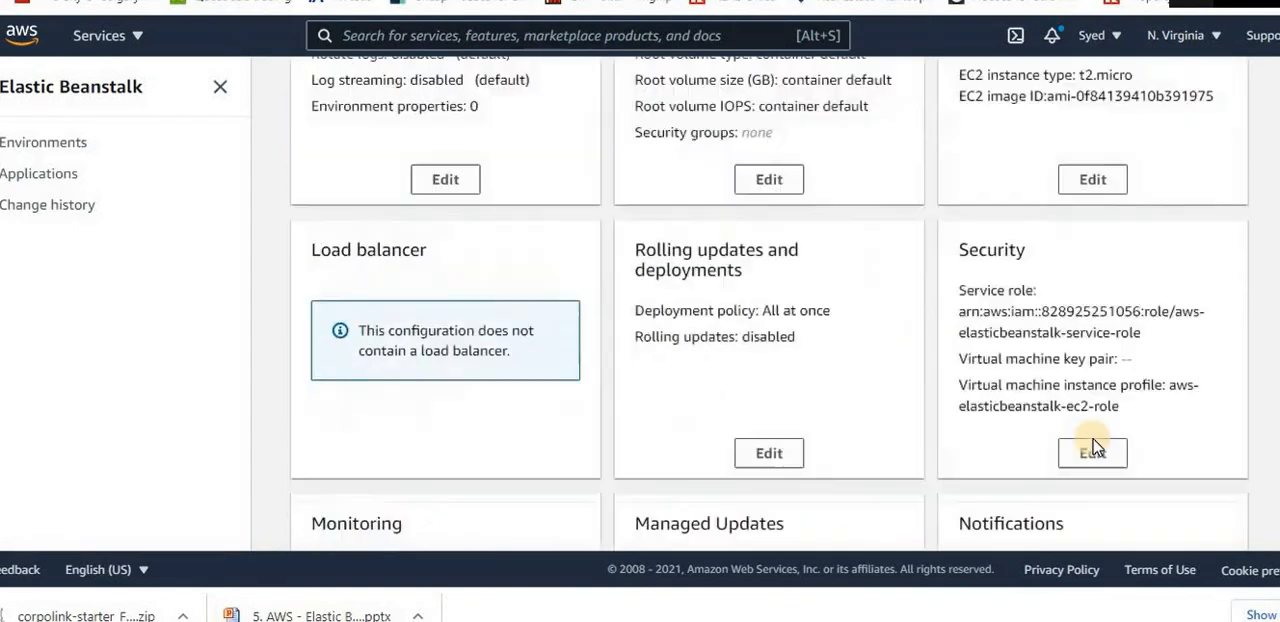
click(1128, 443)
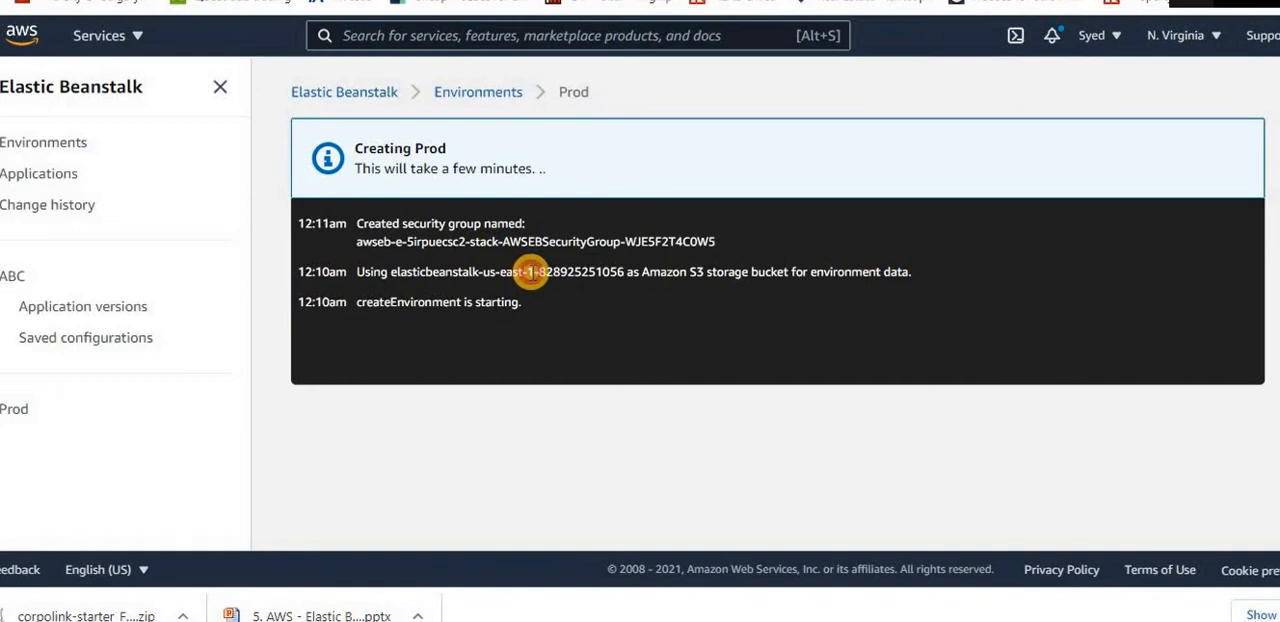
Read the Prod creation log, examining the entries about the S3 storage bucket and the security group
drag(543, 271, 489, 274)
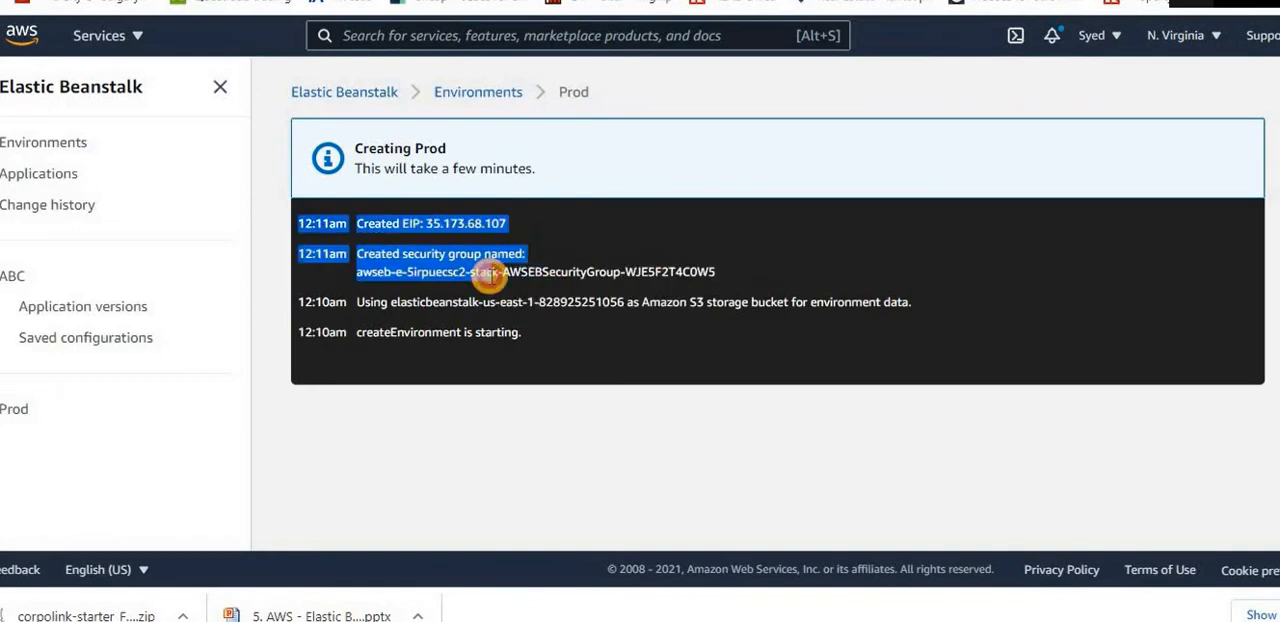
triple_click(504, 302)
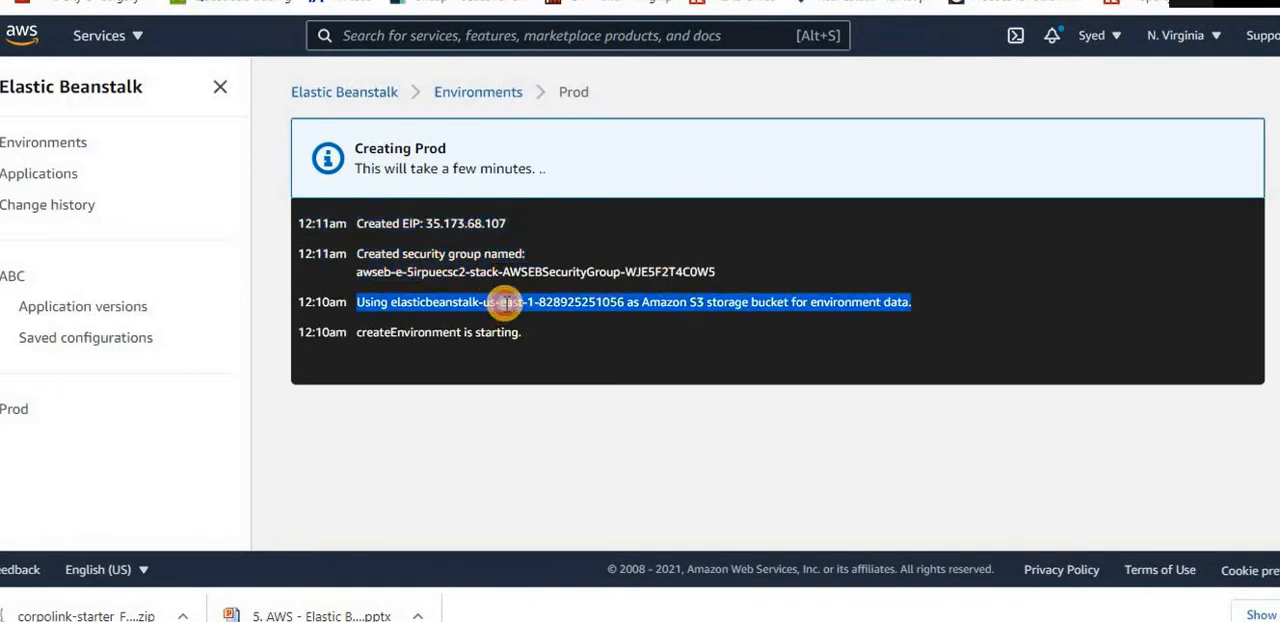
click(507, 303)
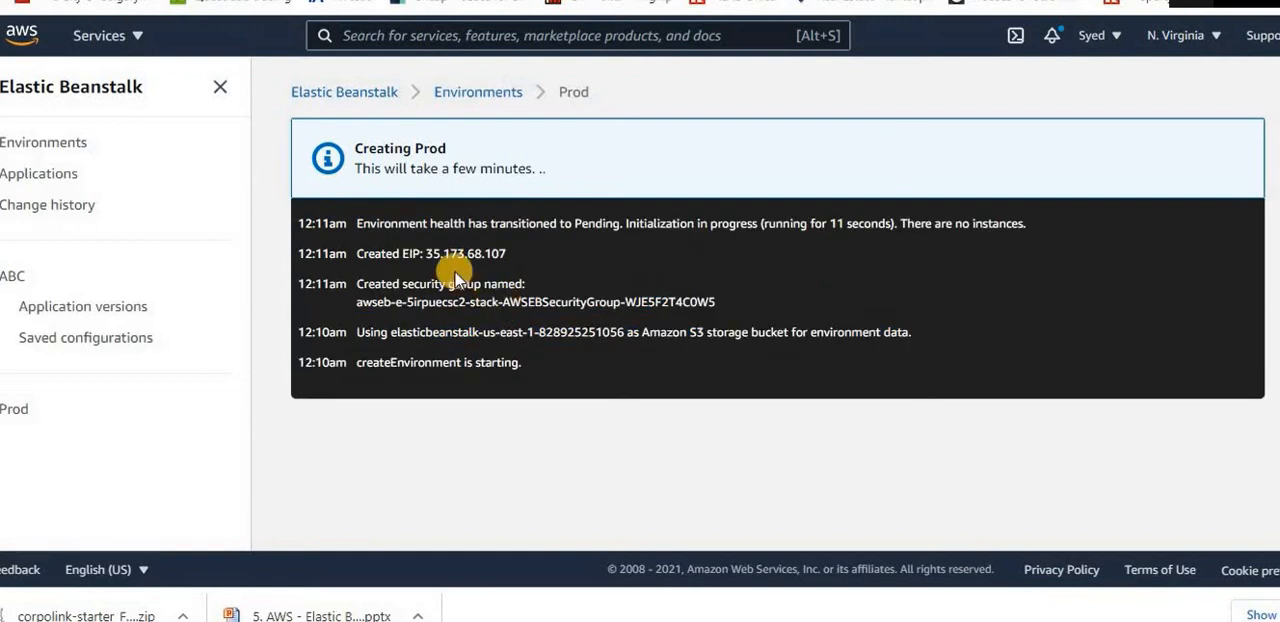
drag(406, 288, 475, 287)
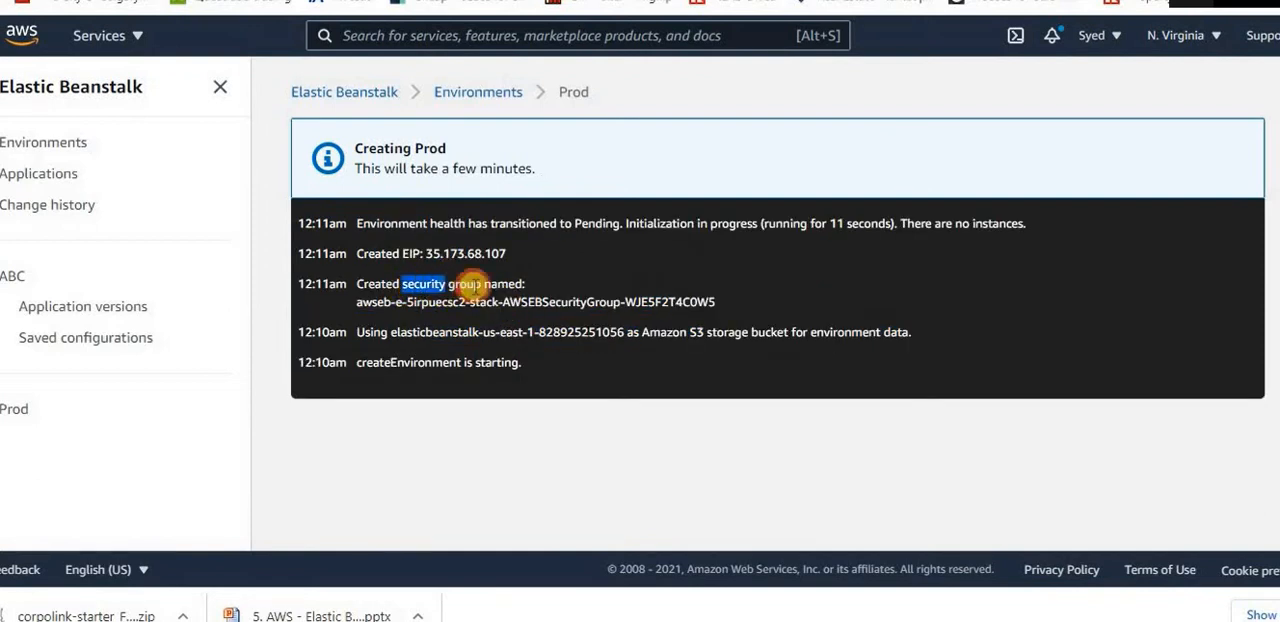
click(545, 303)
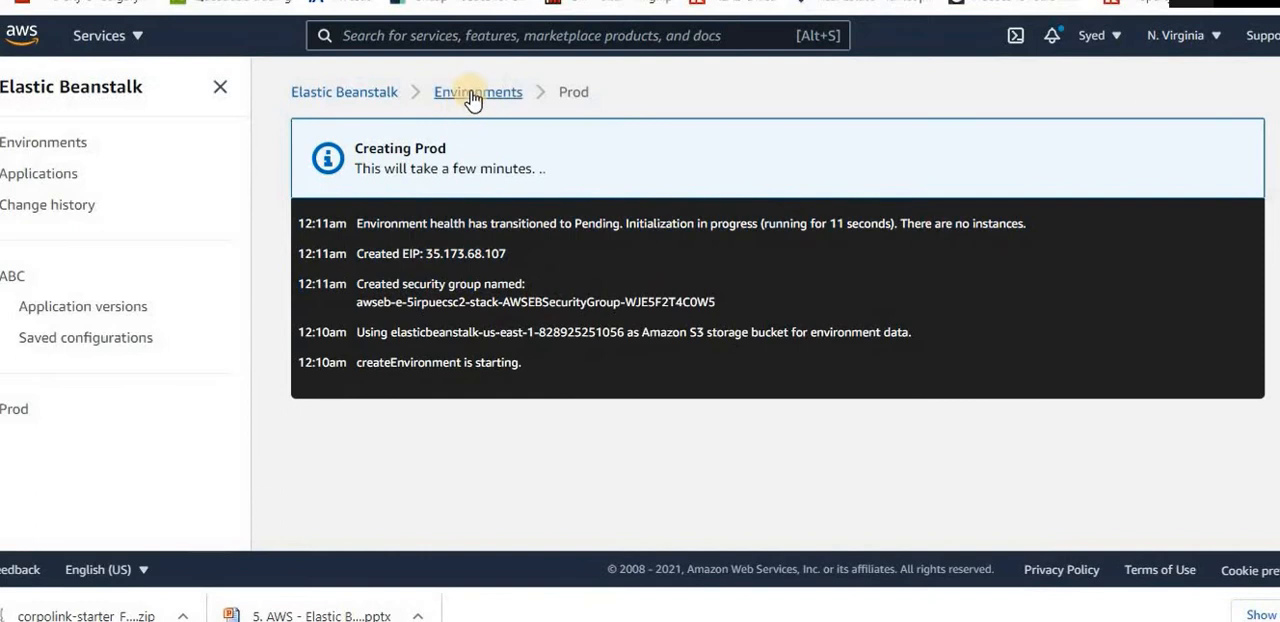
Check the health status of Prod in the list of all environments and return to its creation log
click(476, 93)
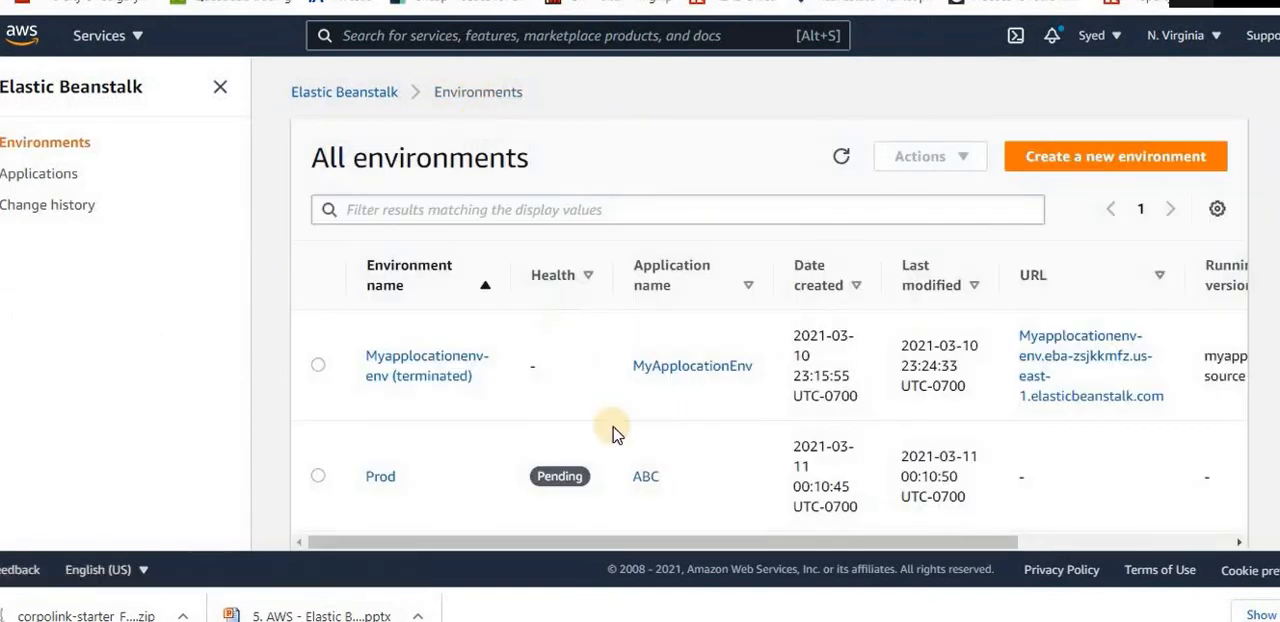
scroll(610, 430, down, 2)
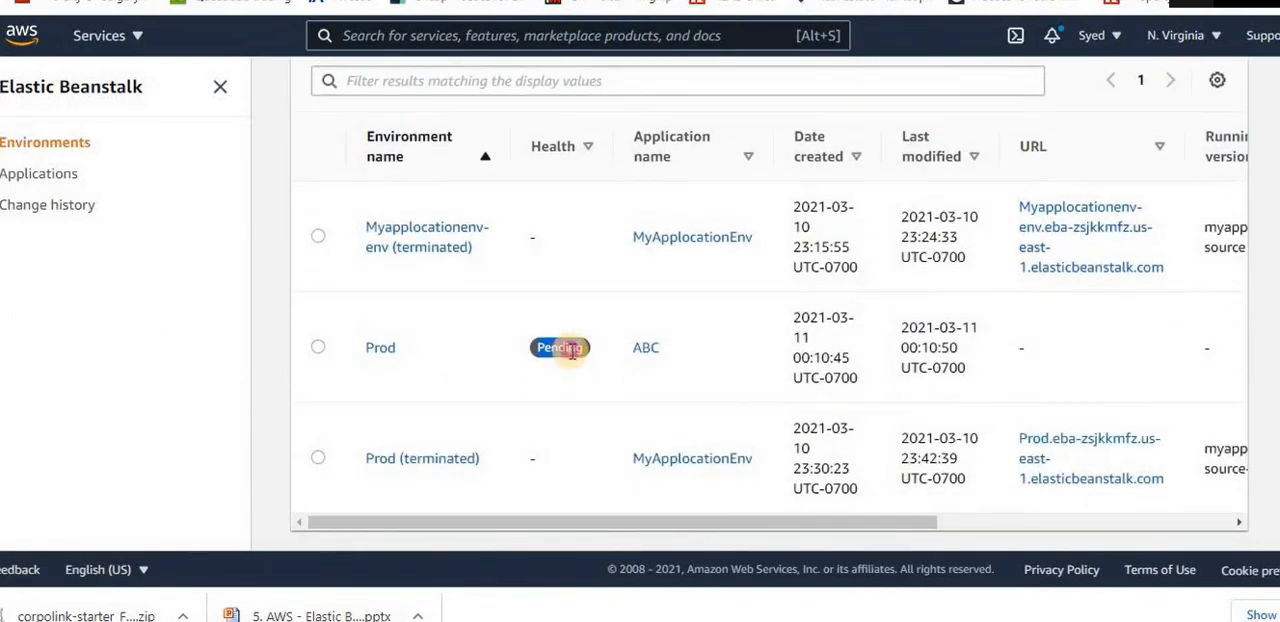
click(383, 348)
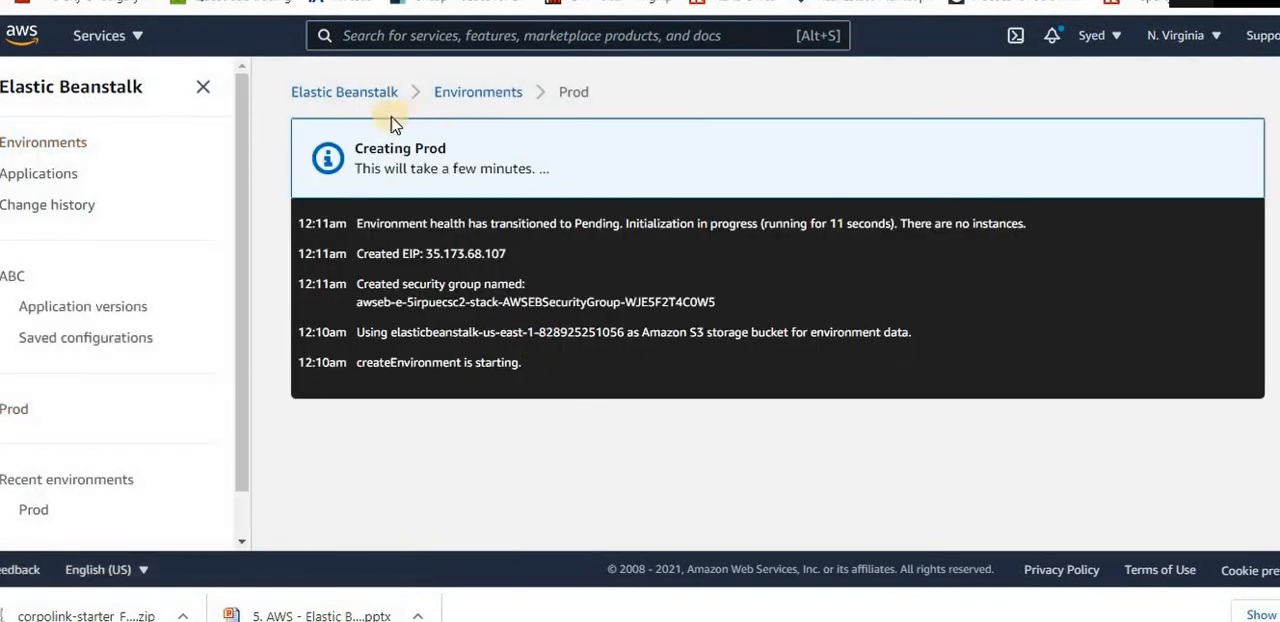
click(474, 98)
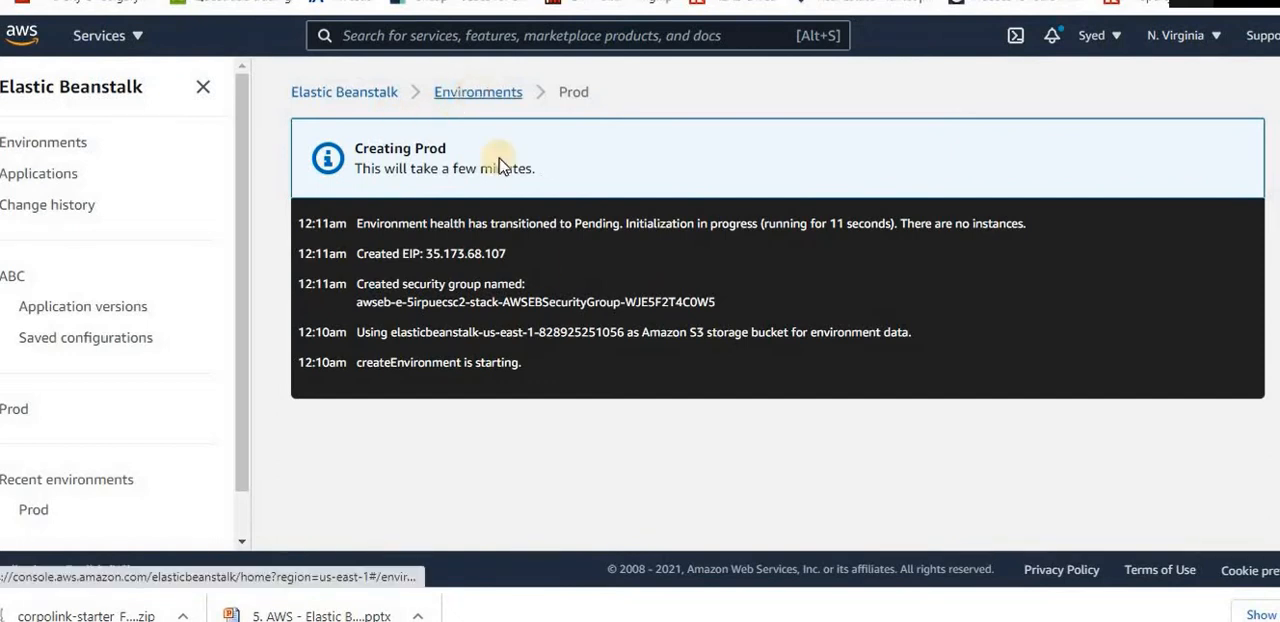
click(383, 480)
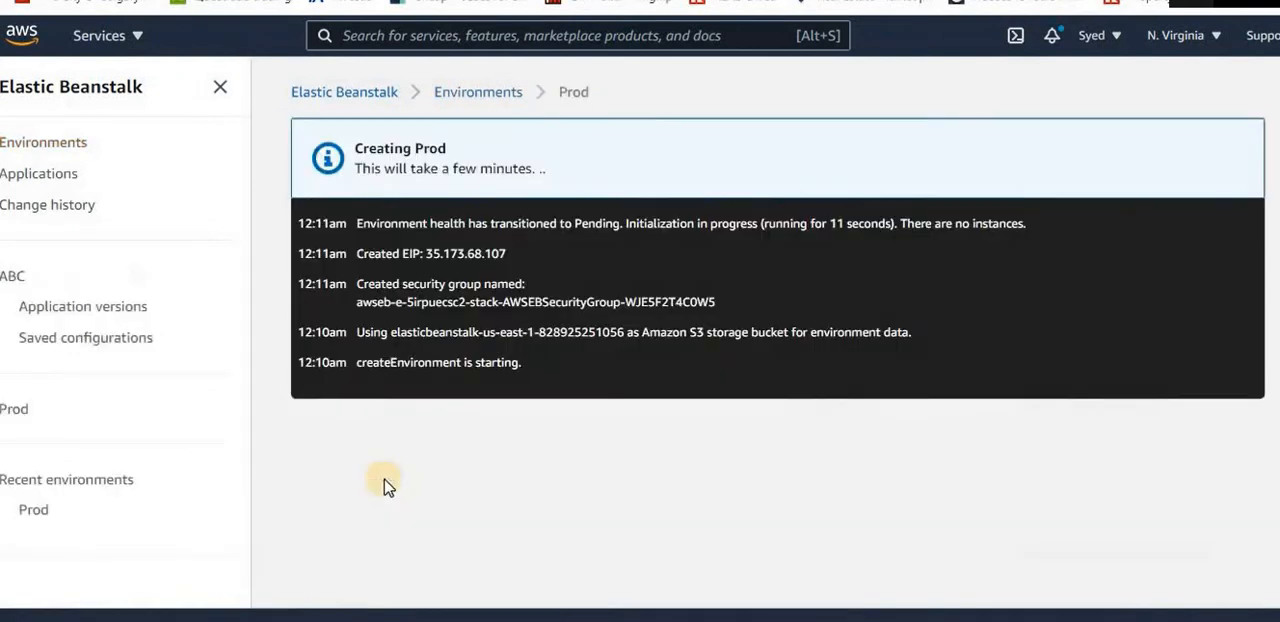
Review the elastic IP, security group and storage bucket entries in Prod's creation events
triple_click(407, 250)
triple_click(420, 286)
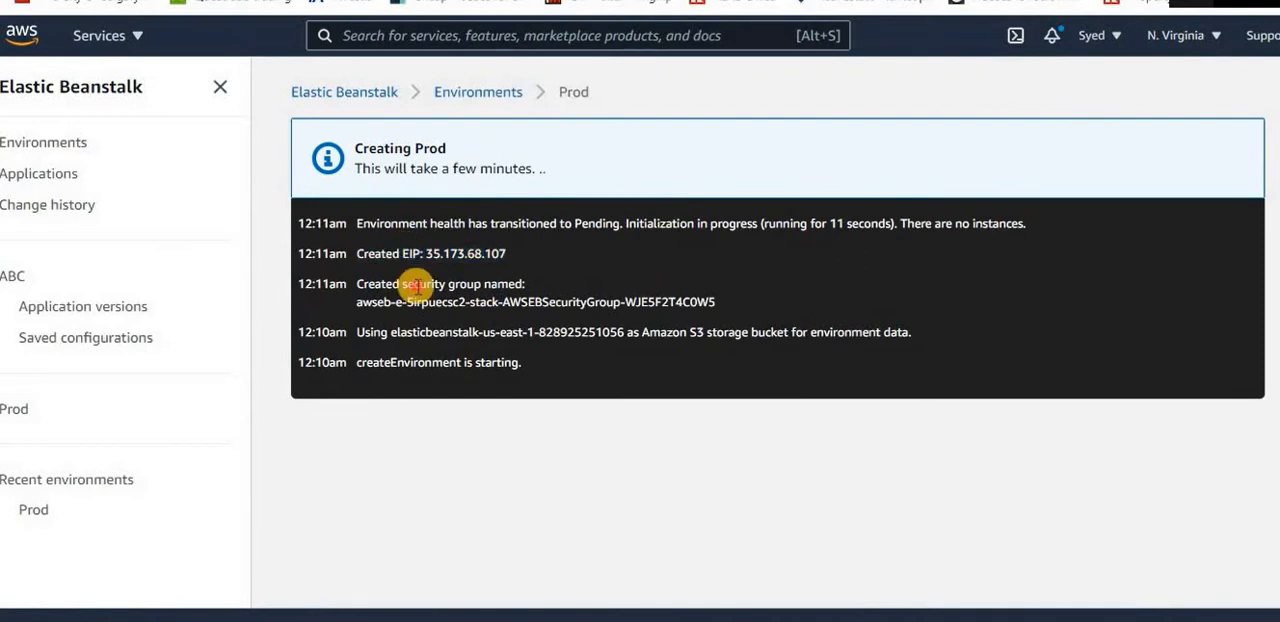
triple_click(495, 336)
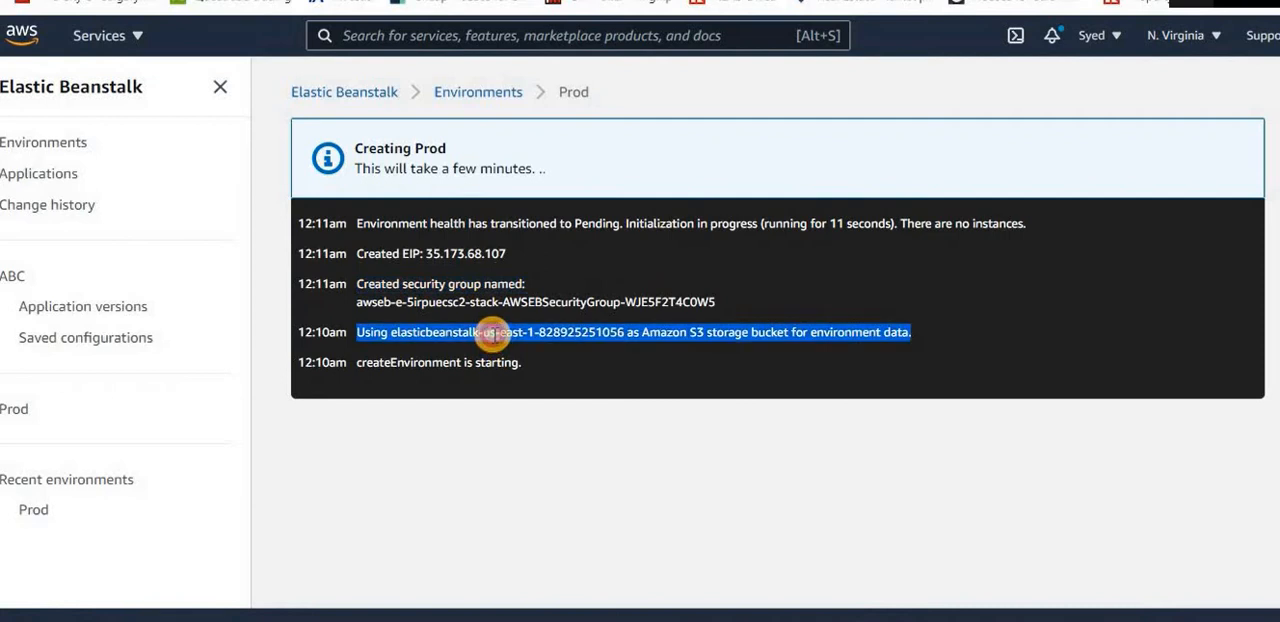
click(493, 336)
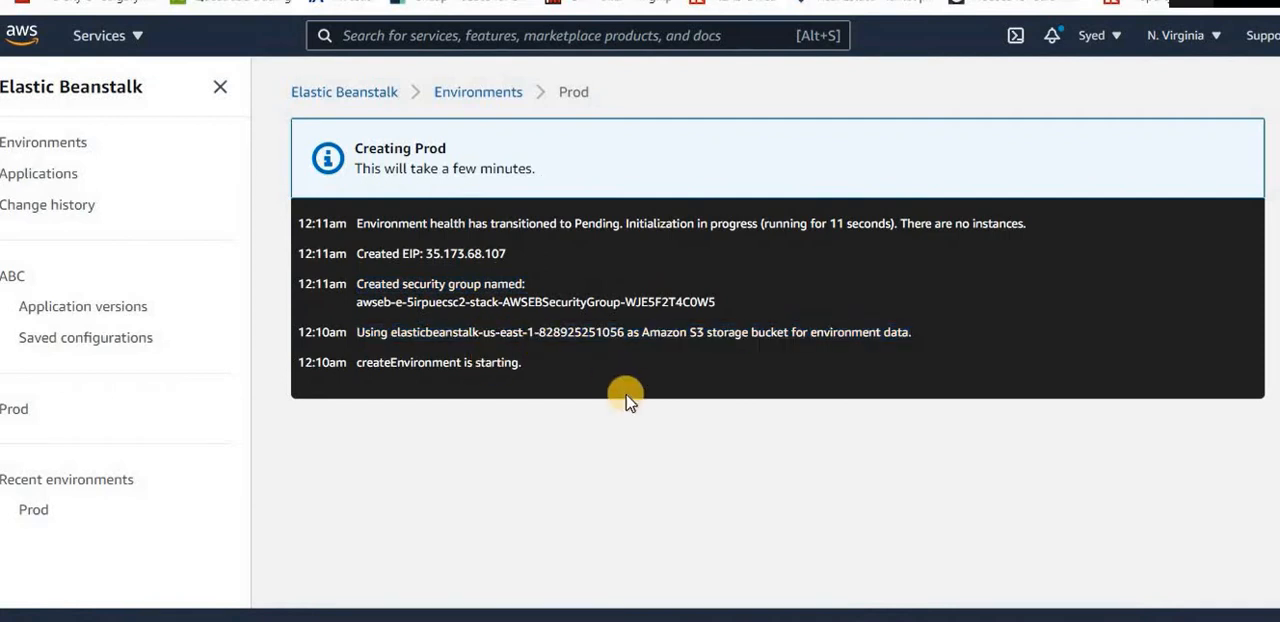
Refresh the environments list, go through application ABC to Prod, and read the newest creation events and health transition
click(459, 100)
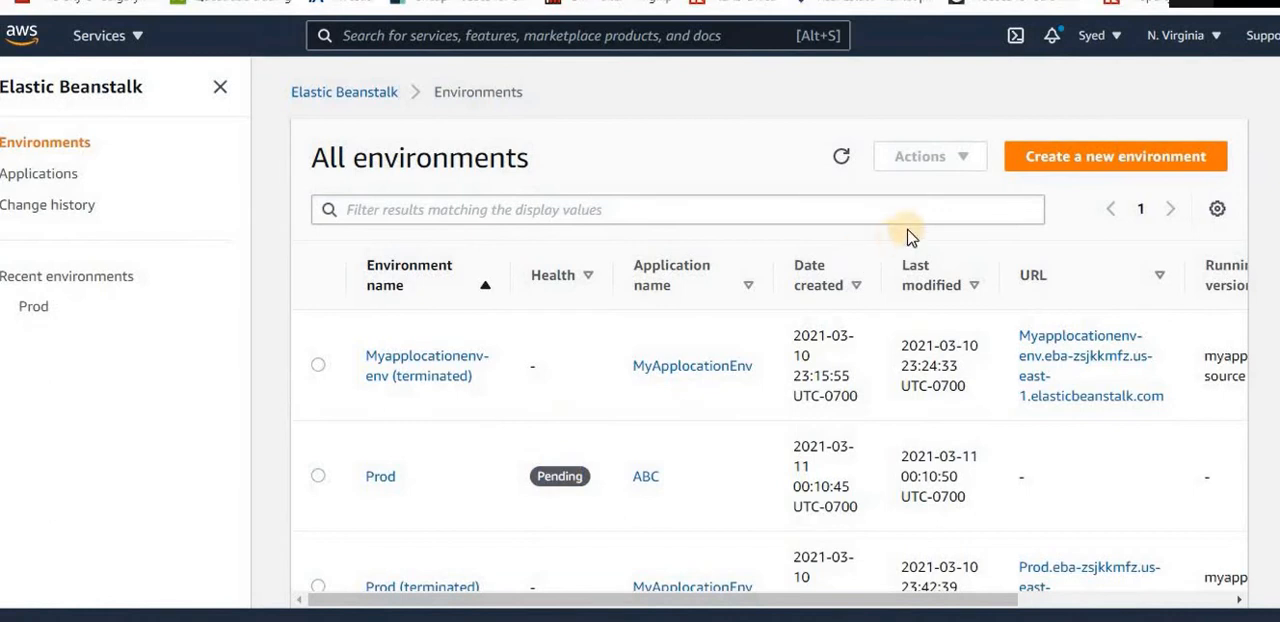
click(841, 160)
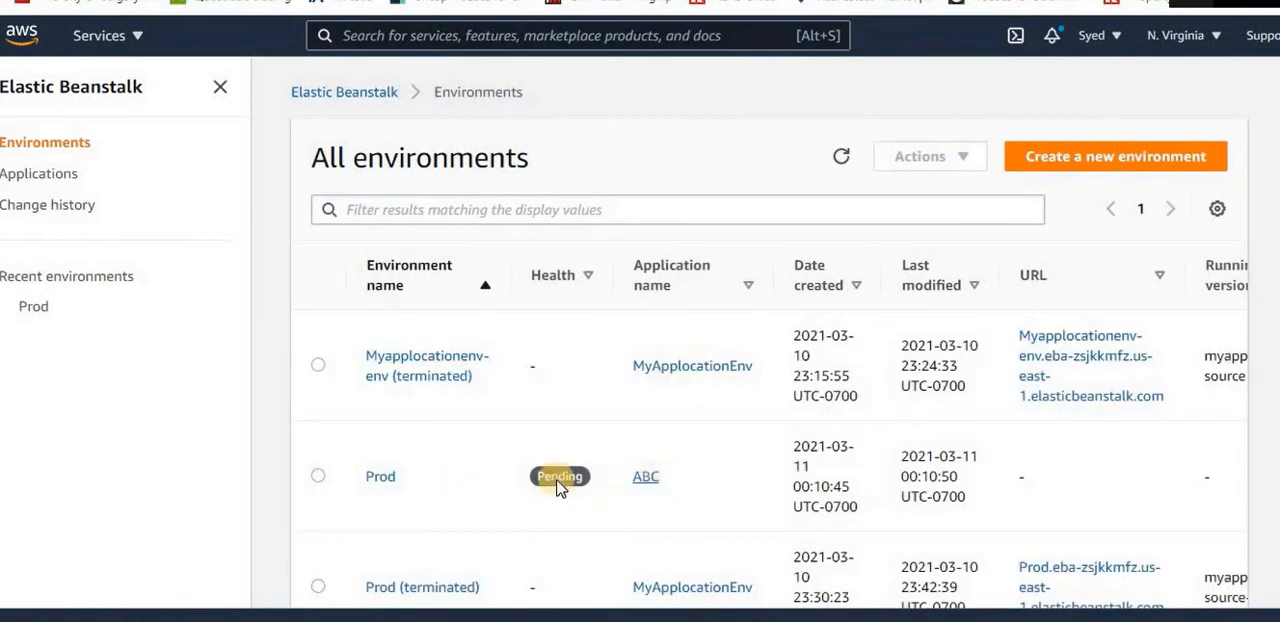
click(645, 478)
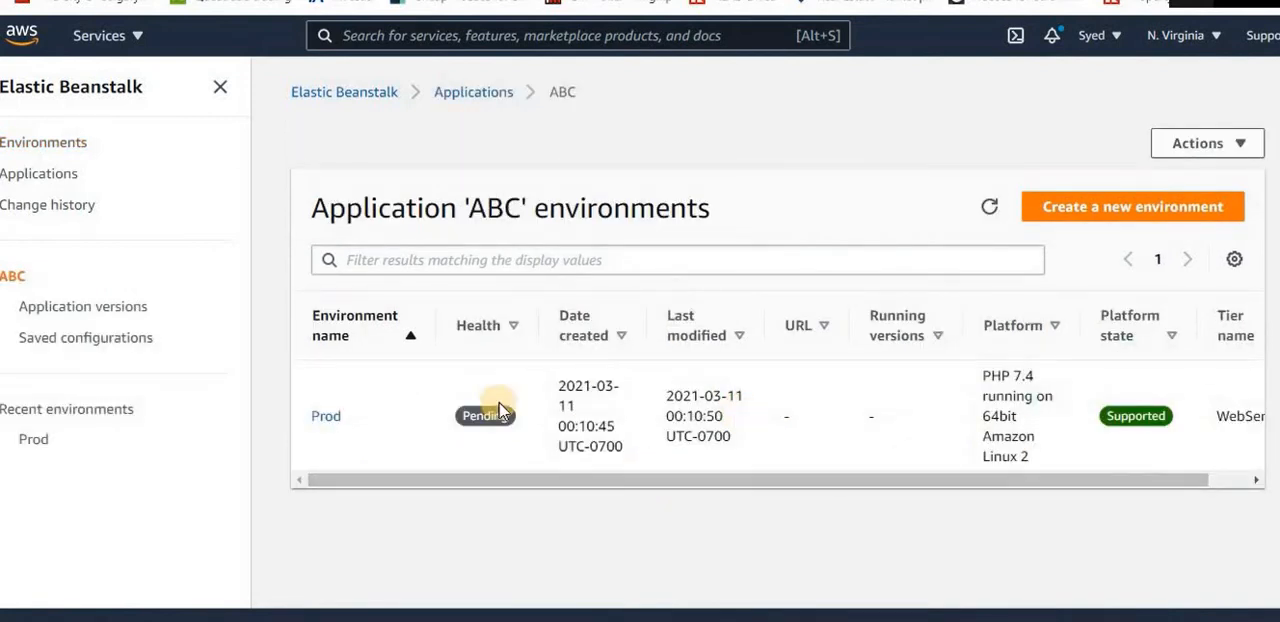
click(326, 417)
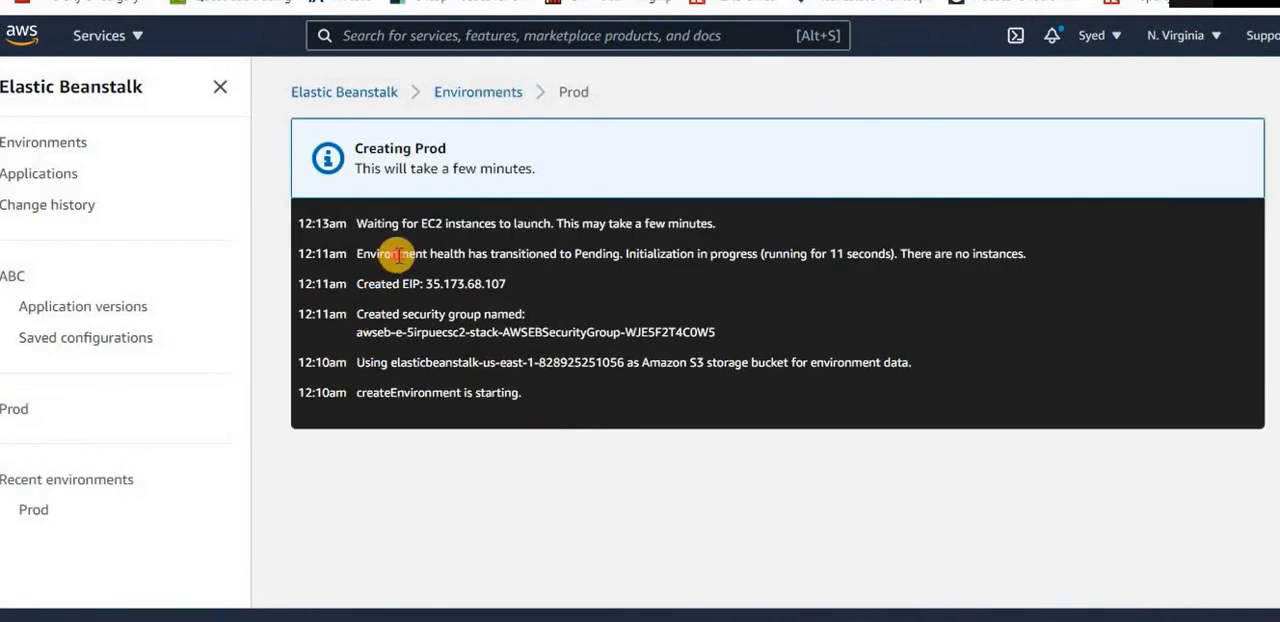
drag(397, 254, 621, 254)
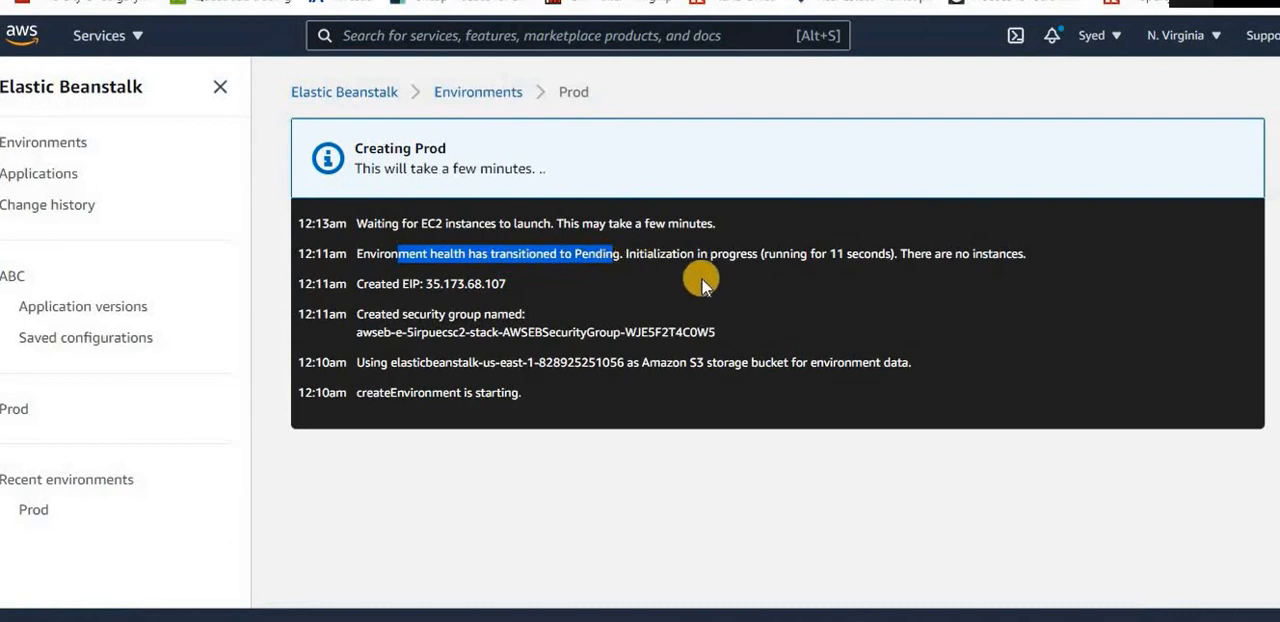
Open the URL of ABC's Prod environment from the list of all environments and look through the deployed CorpoLink home page
click(478, 96)
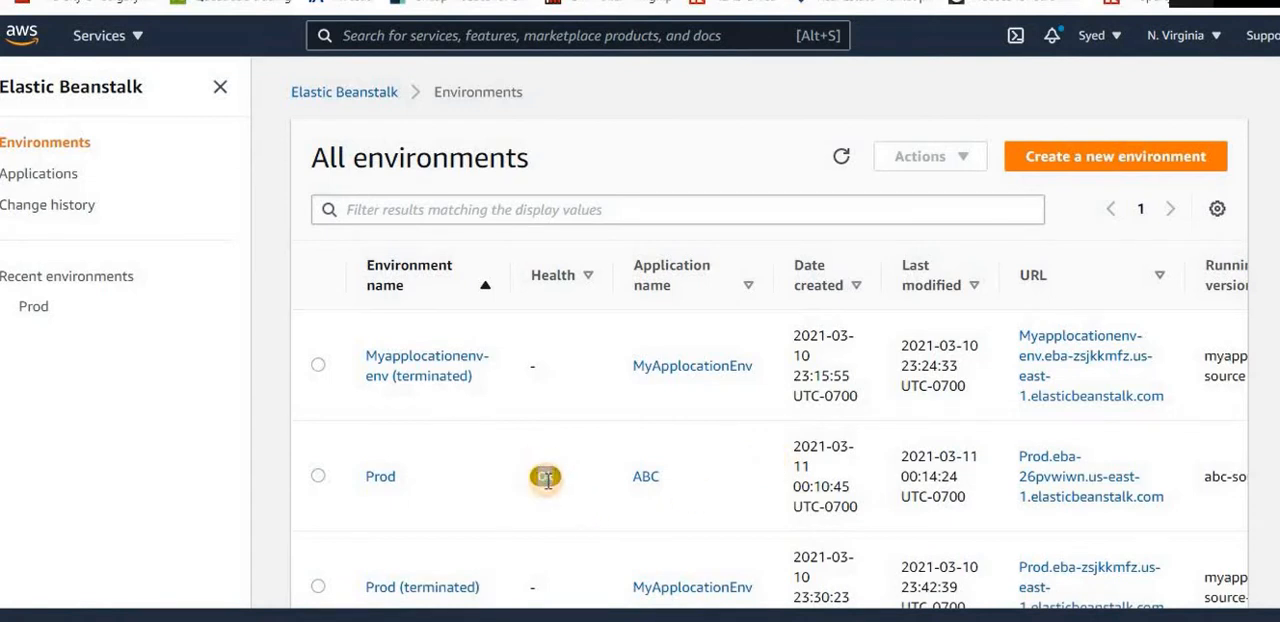
click(1068, 478)
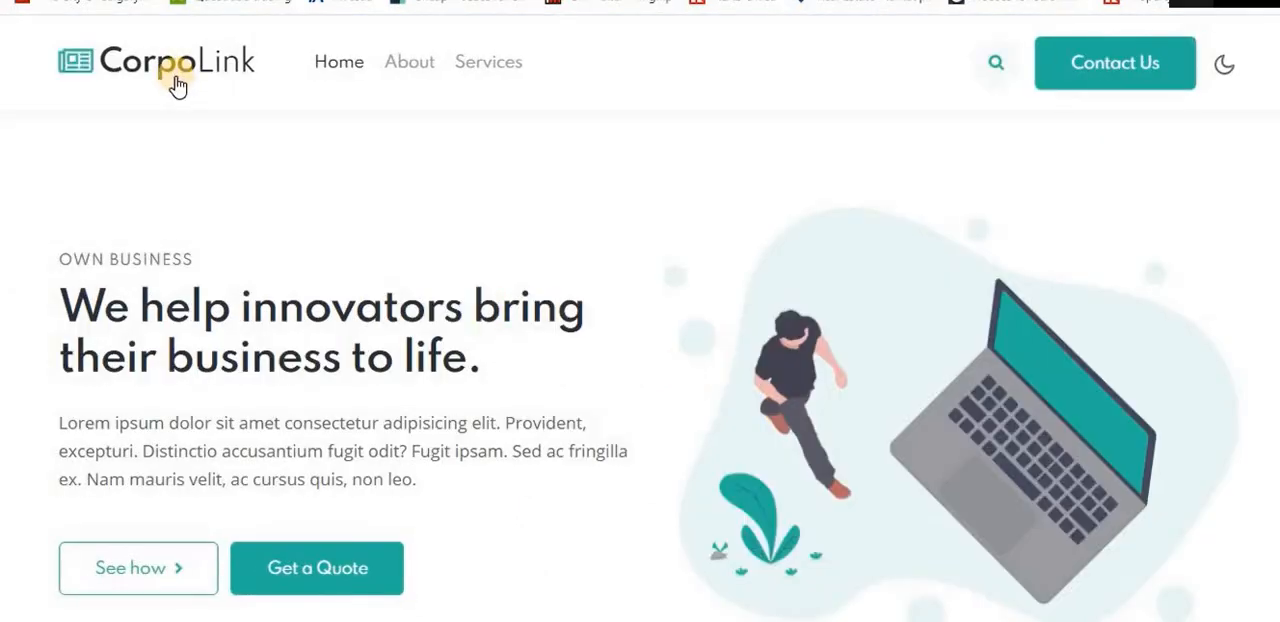
scroll(488, 405, down, 1)
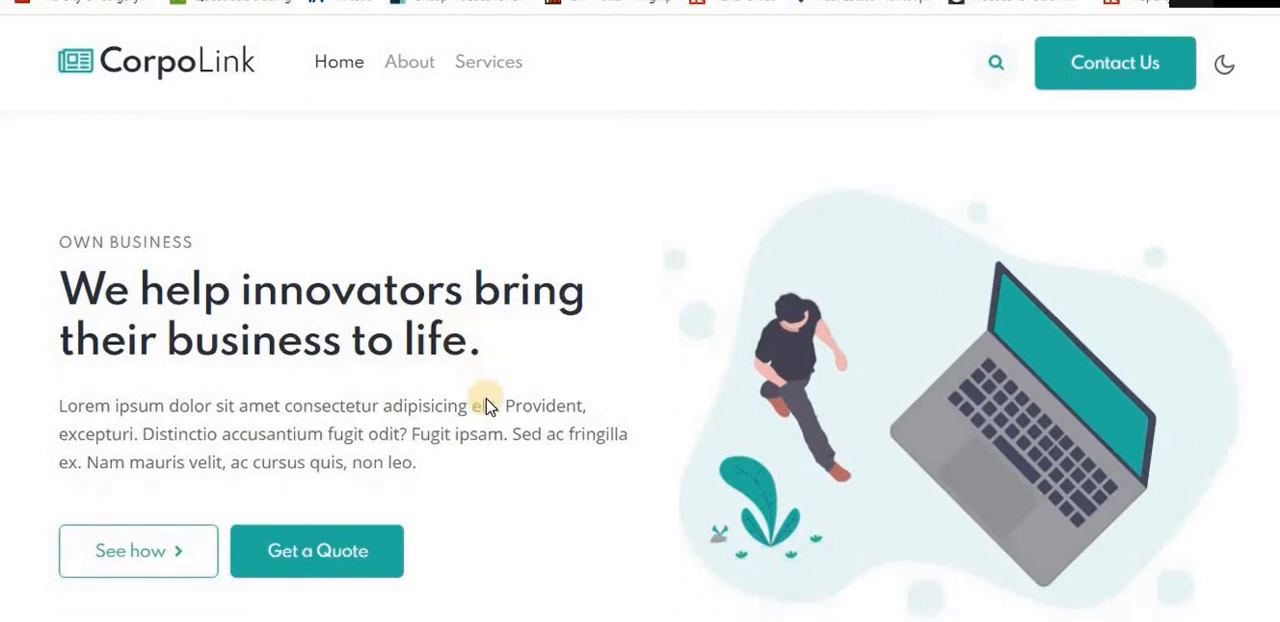
scroll(488, 405, down, 8)
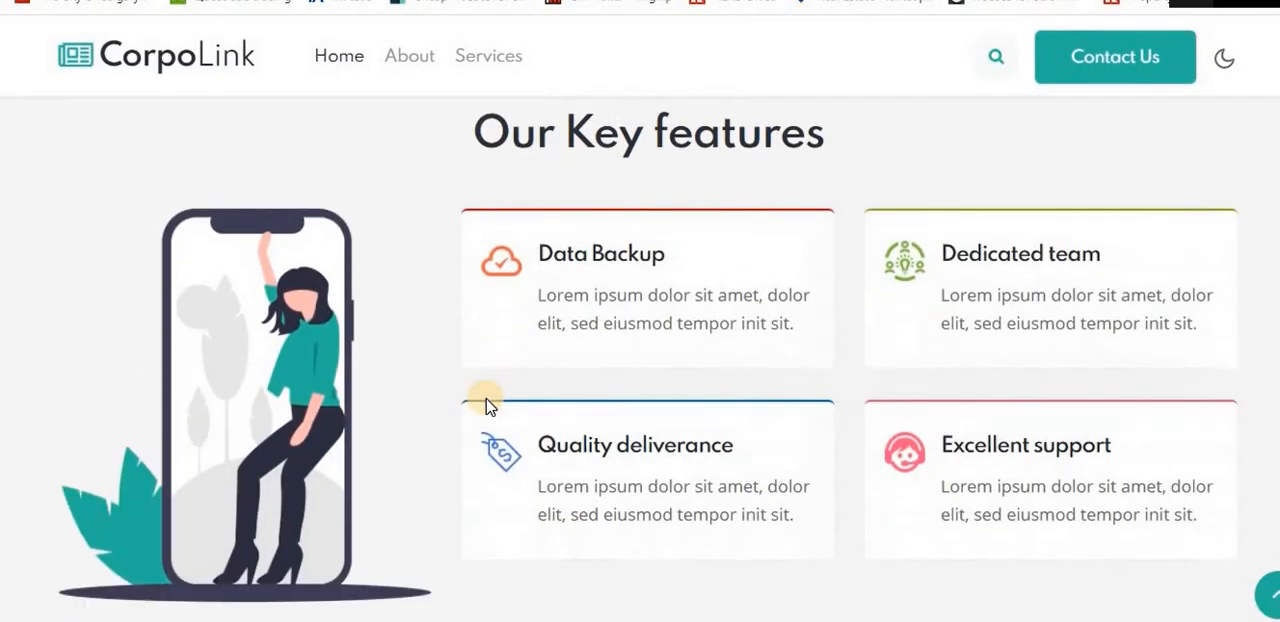
scroll(519, 348, up, 10)
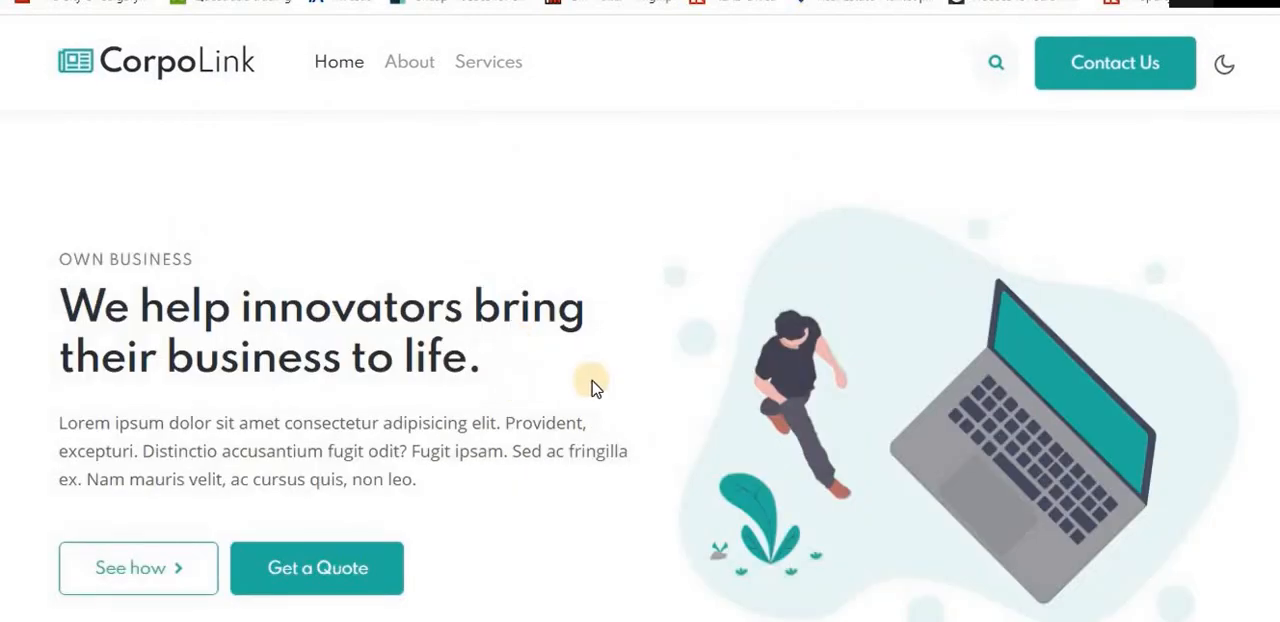
scroll(591, 386, down, 5)
scroll(588, 382, up, 5)
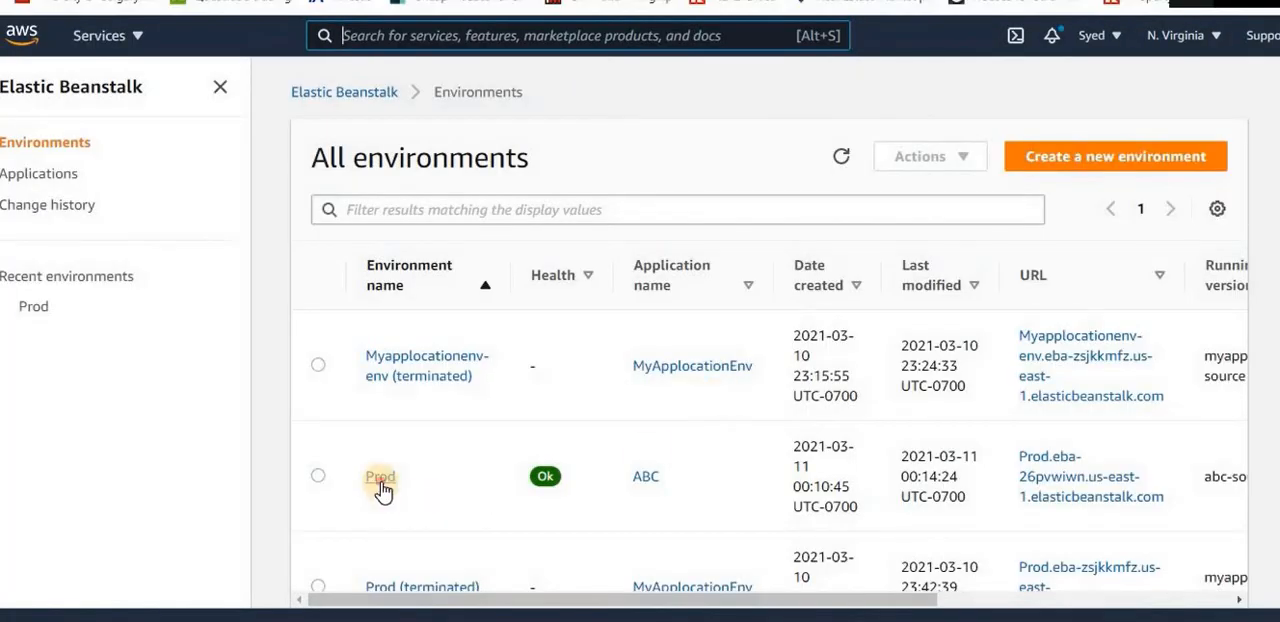
Open the Prod environment's overview and examine its health, running version and platform
click(380, 478)
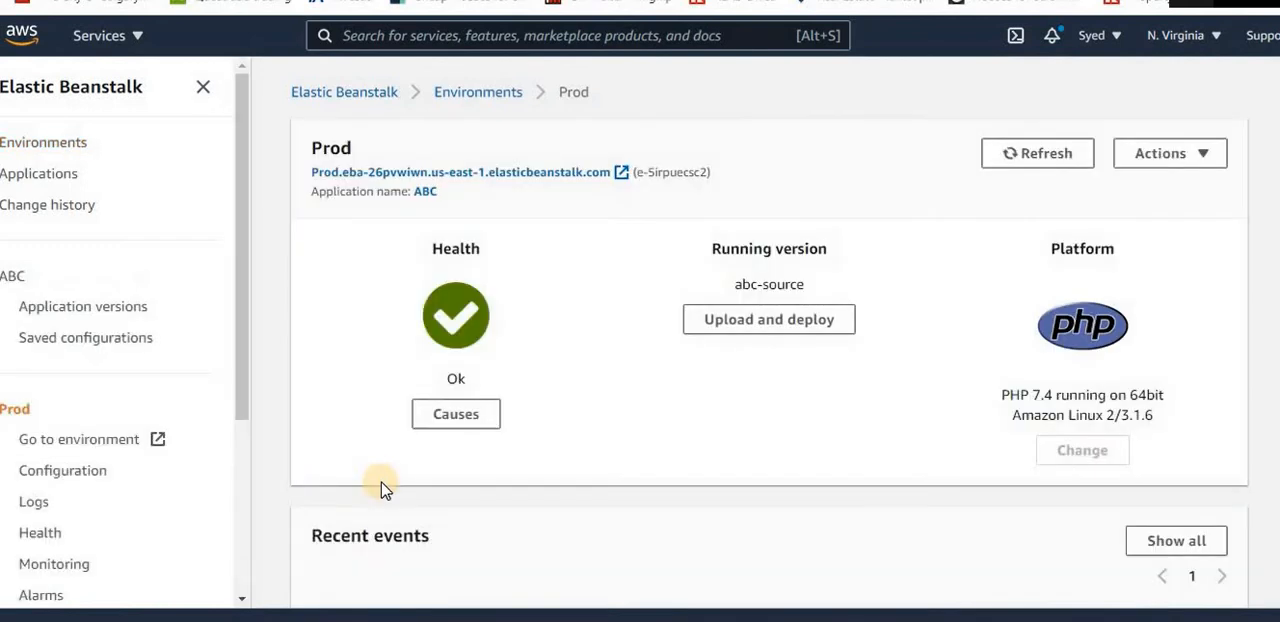
double_click(463, 262)
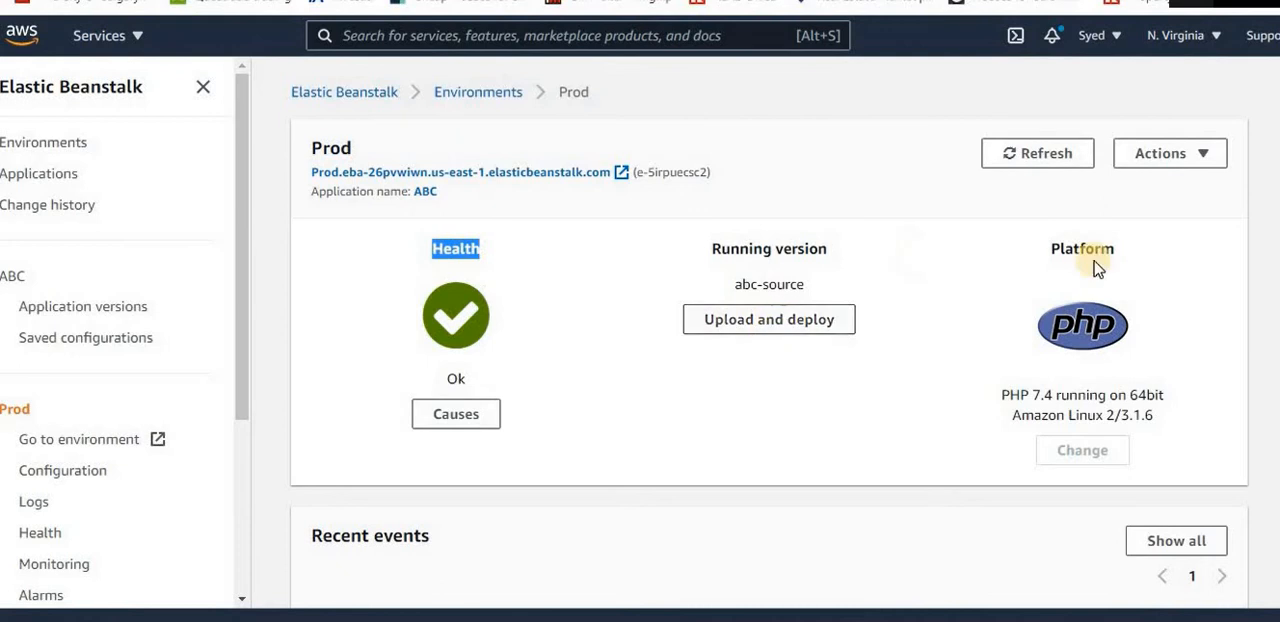
click(1088, 336)
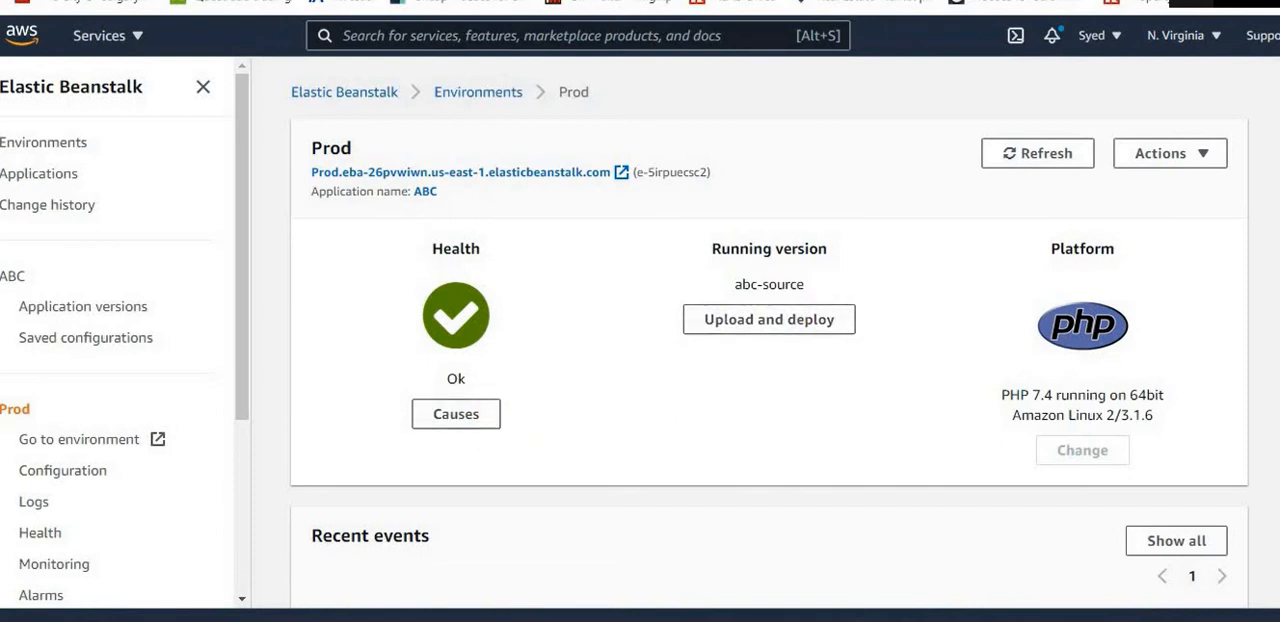
Switch to the corpolink-starter folder in File Explorer and open index.html in Visual Studio Code
click(500, 618)
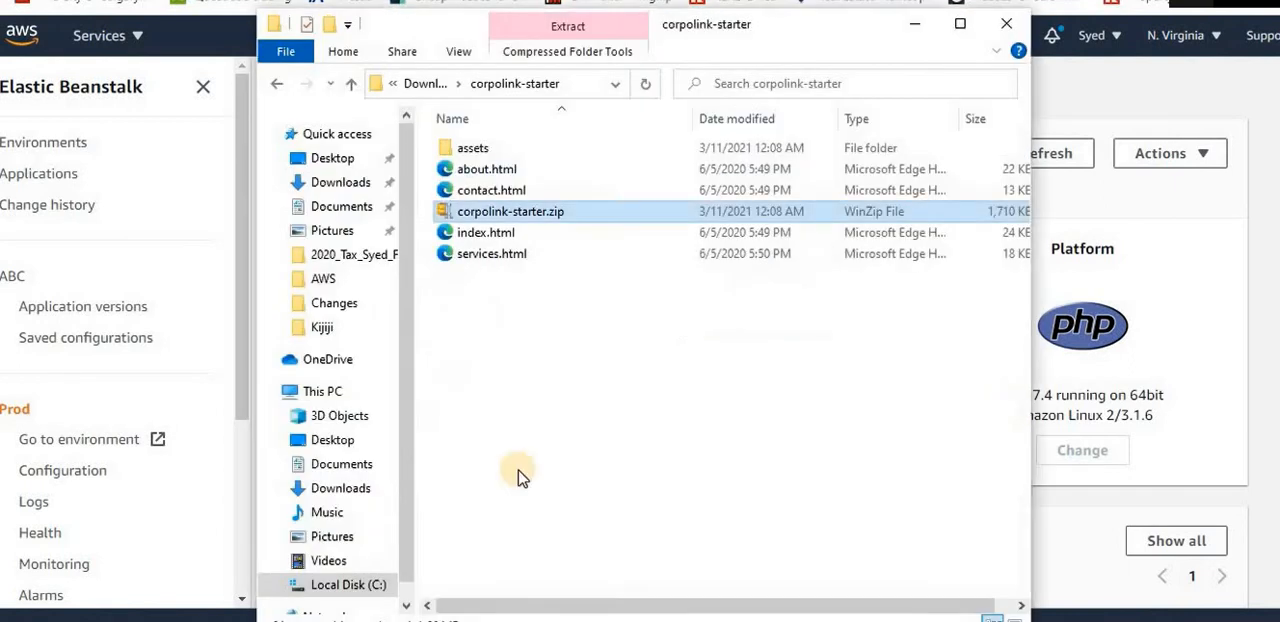
click(522, 212)
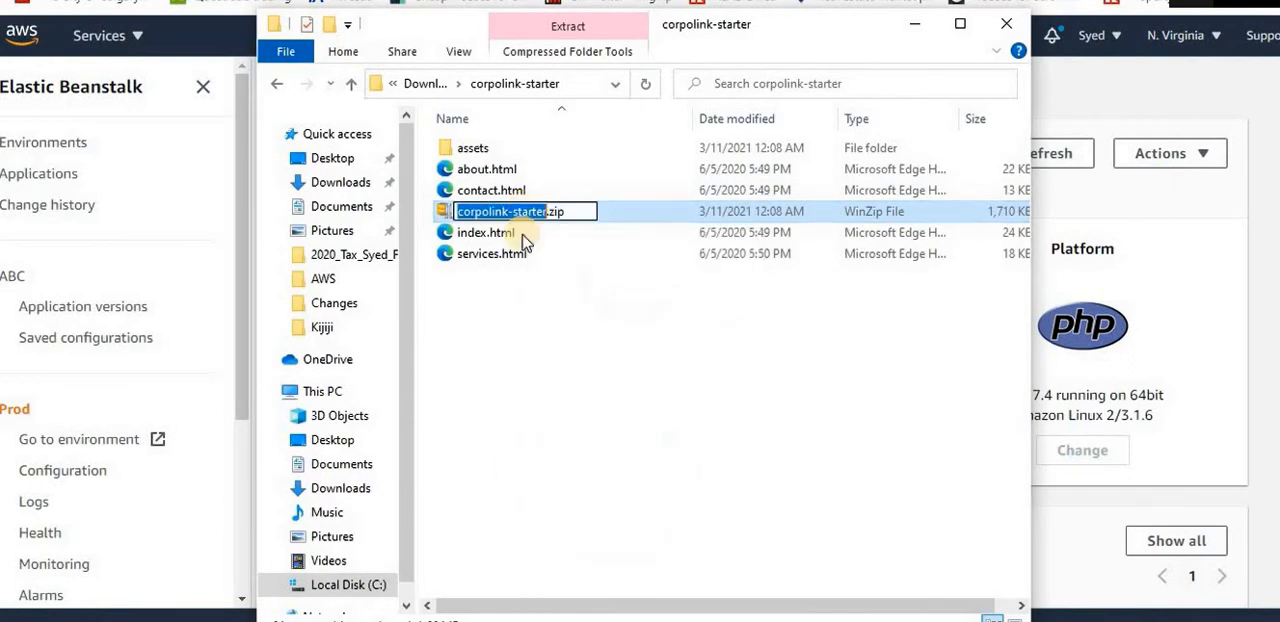
click(506, 240)
right_click(503, 238)
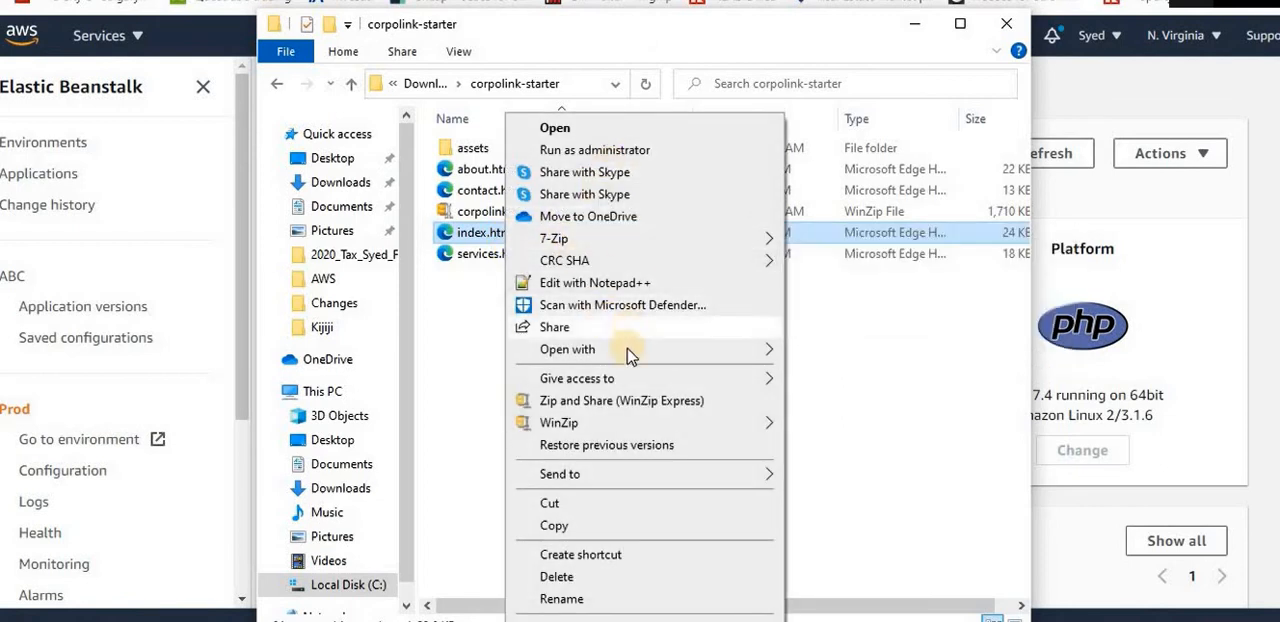
mouse_move(628, 354)
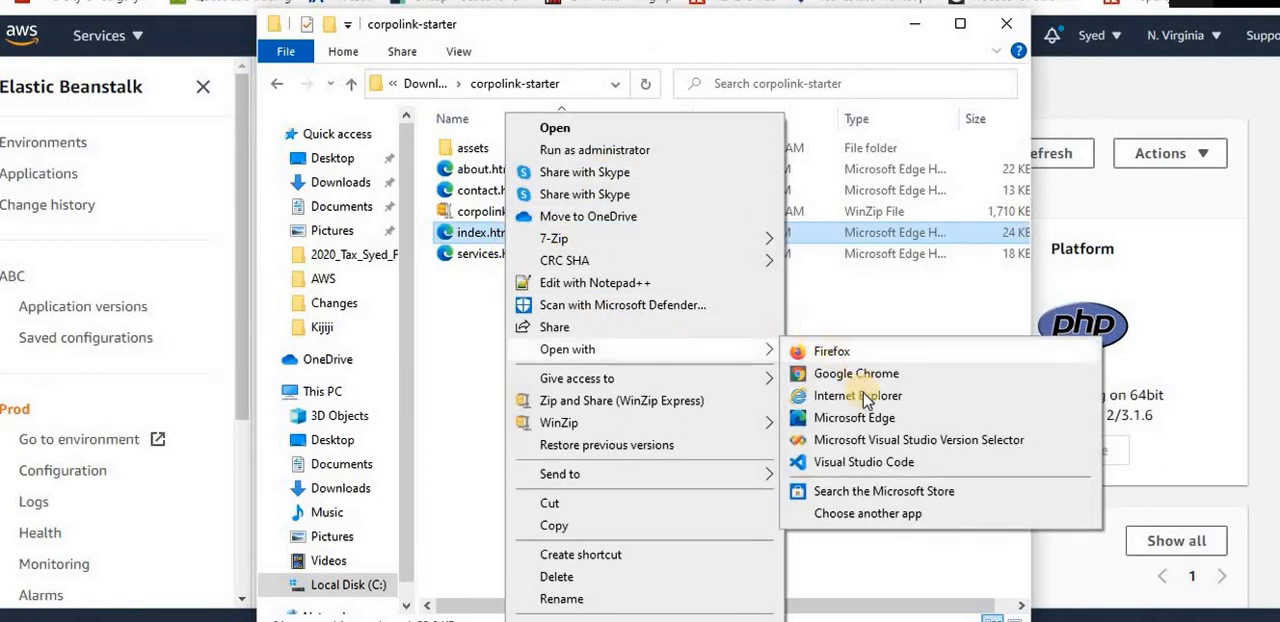
click(886, 464)
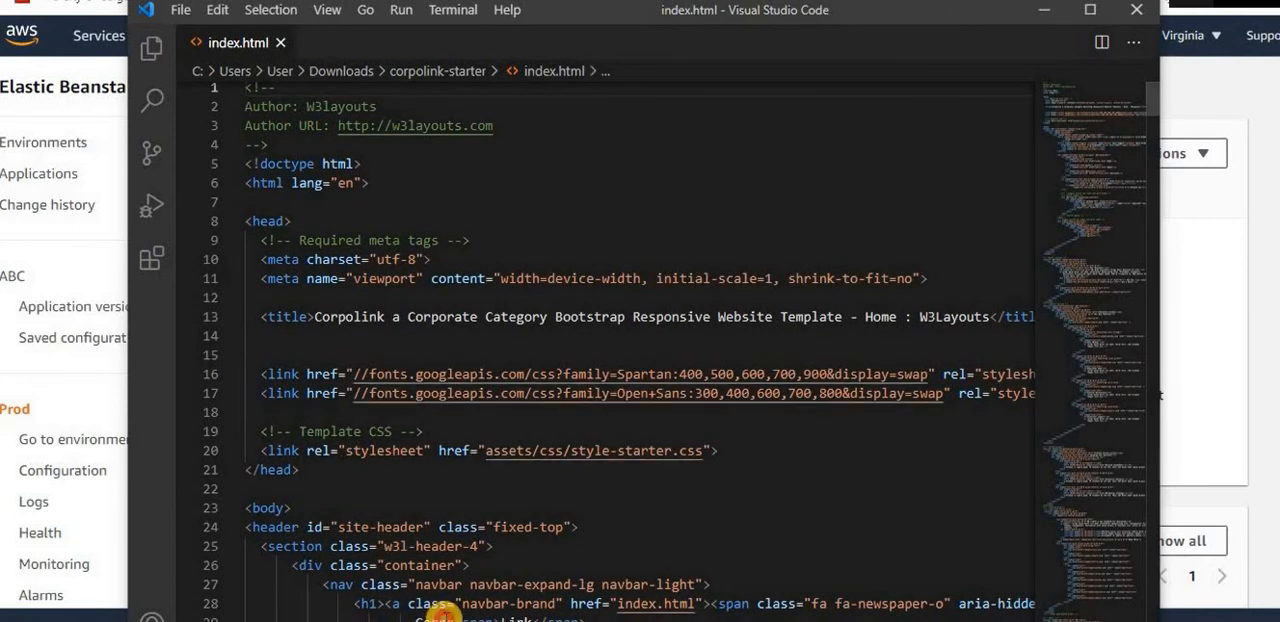
Change the navbar brand text in index.html to SMART with Tech inside the span, then save and close the file
click(437, 616)
key(BackSpace)
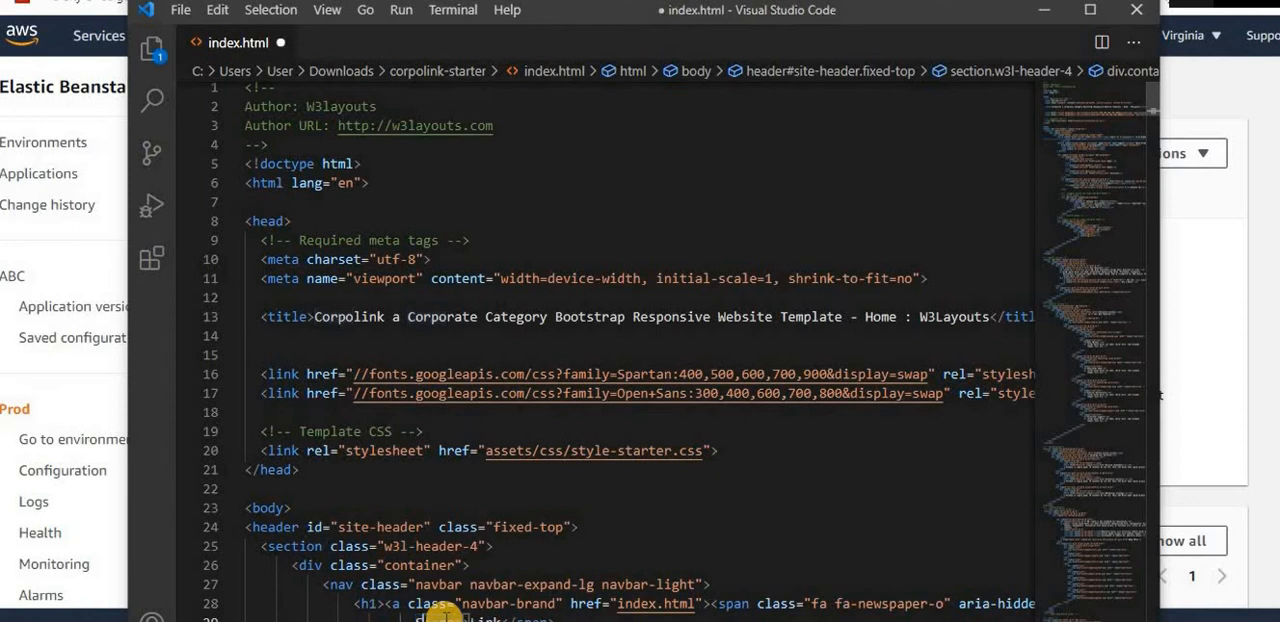
text(SMART)
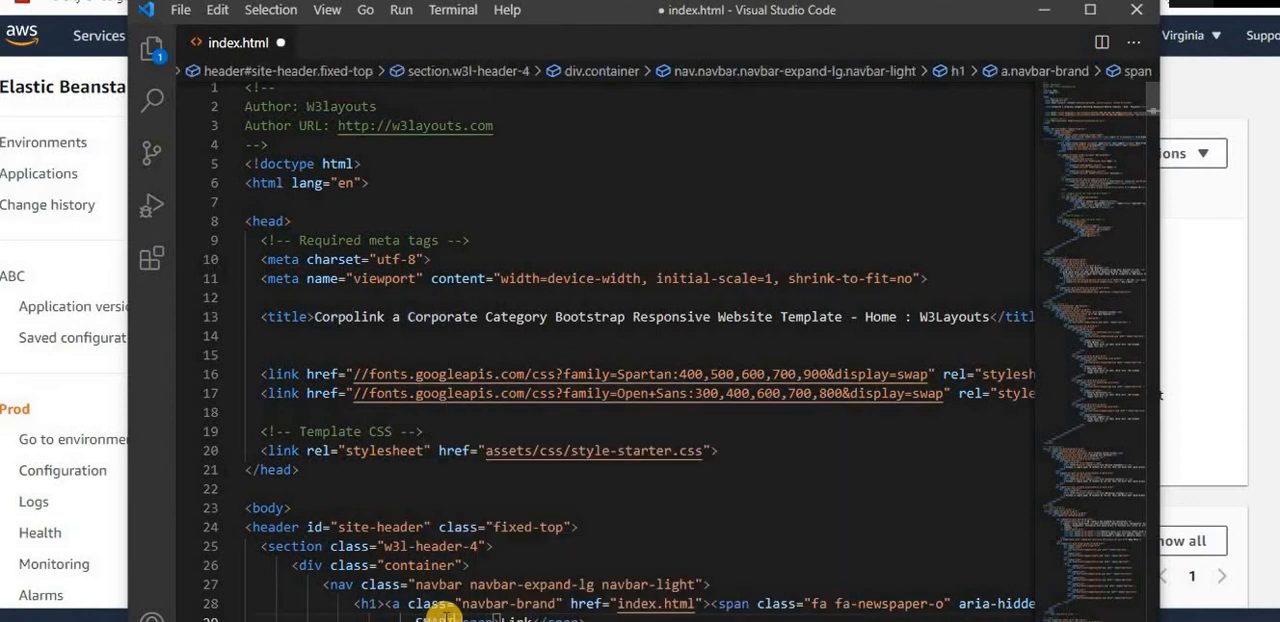
double_click(519, 617)
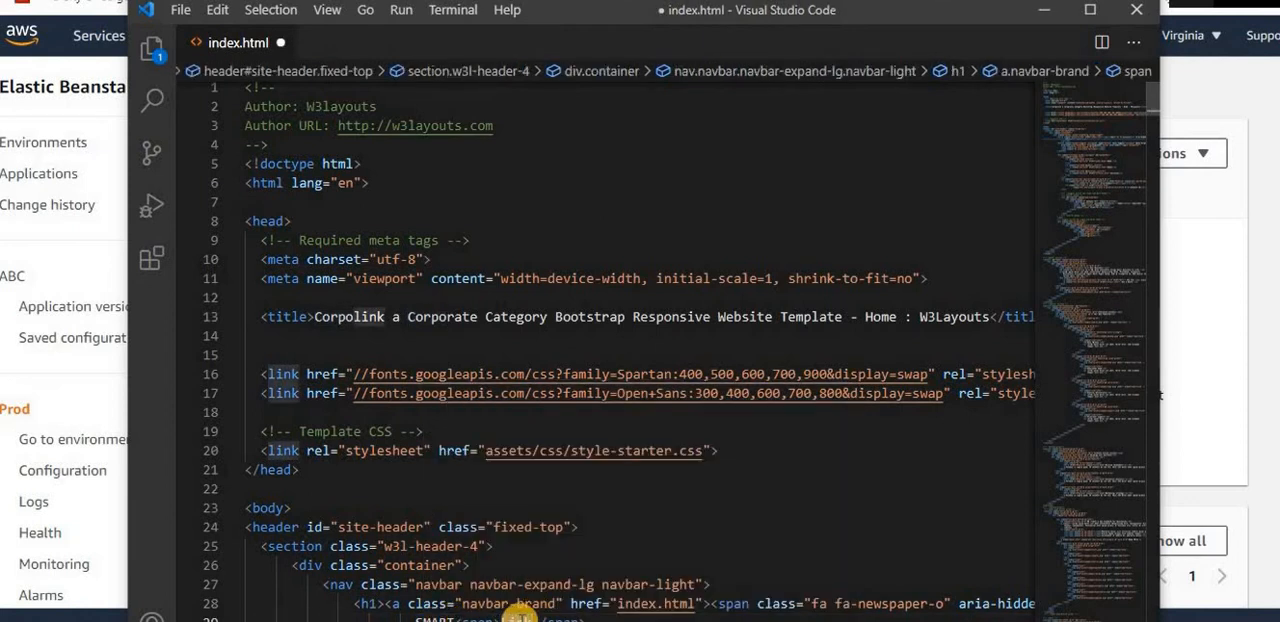
text(Tech)
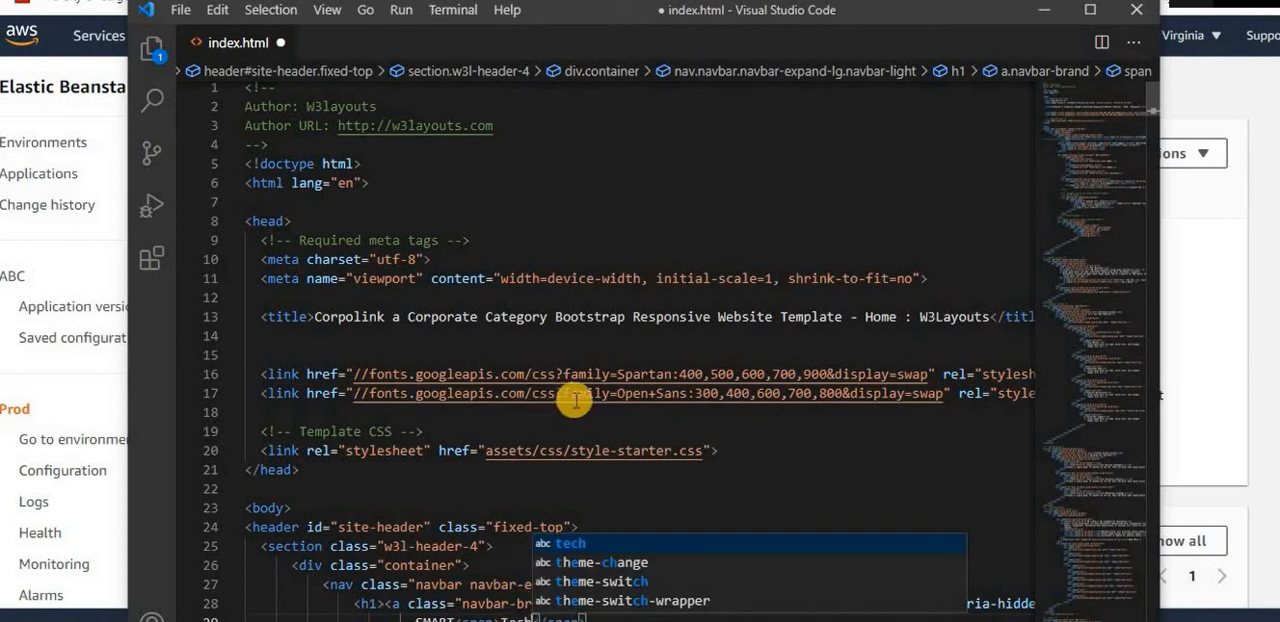
click(665, 511)
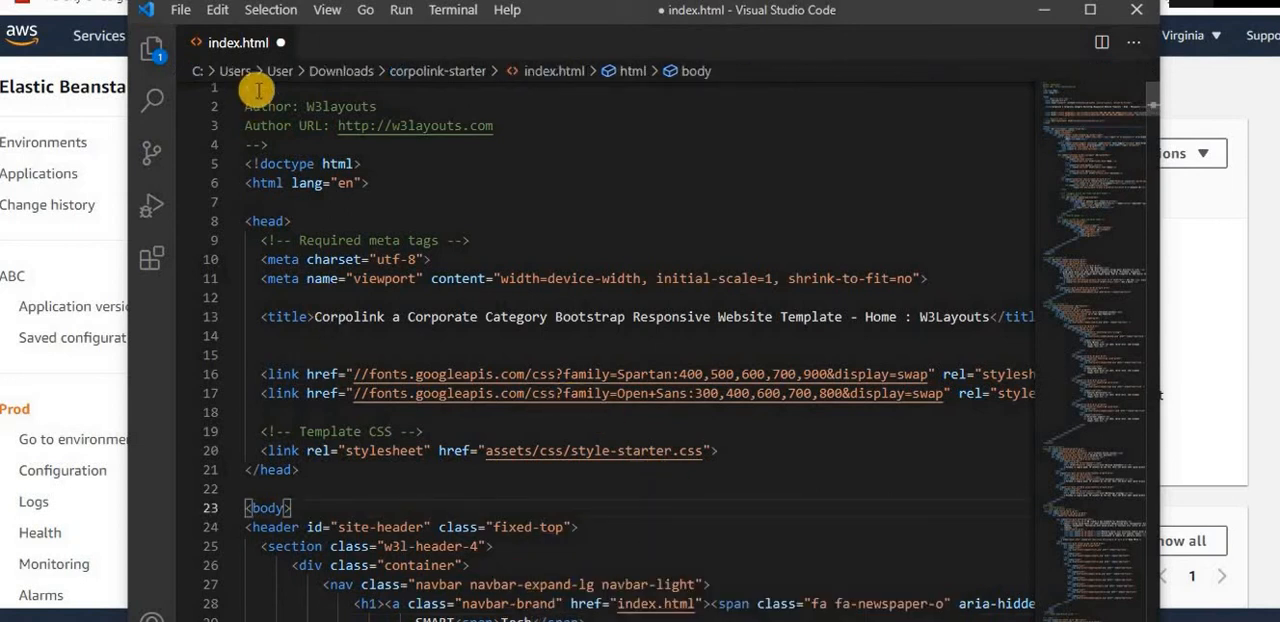
key(ctrl+s)
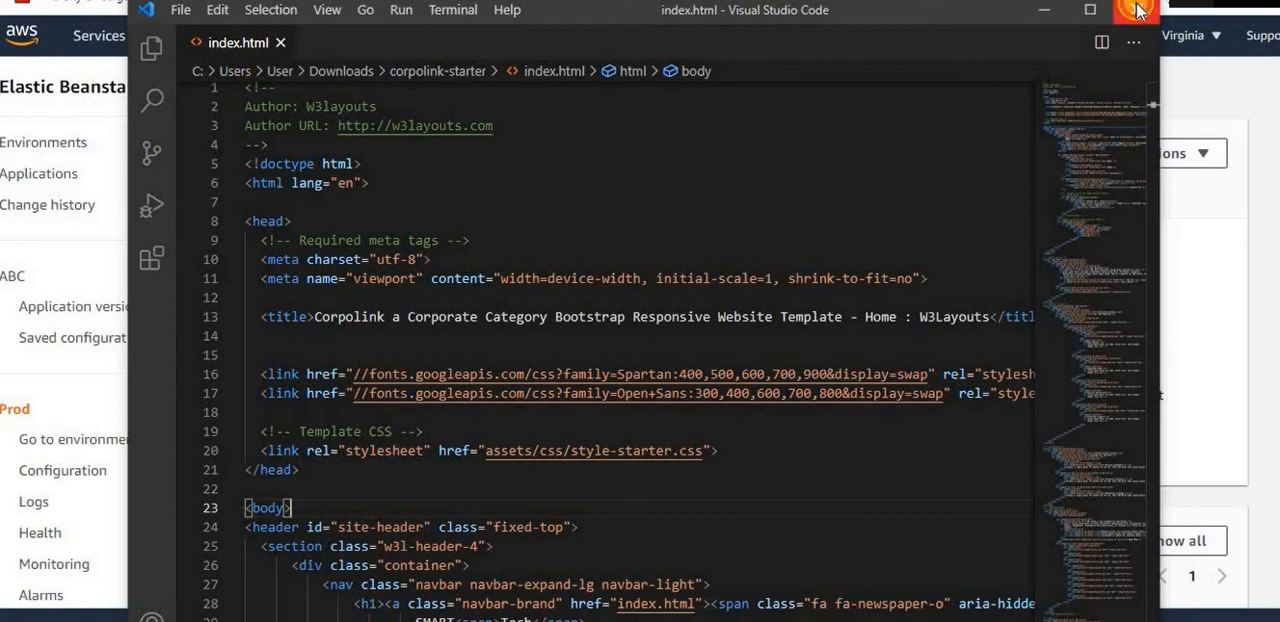
click(1137, 10)
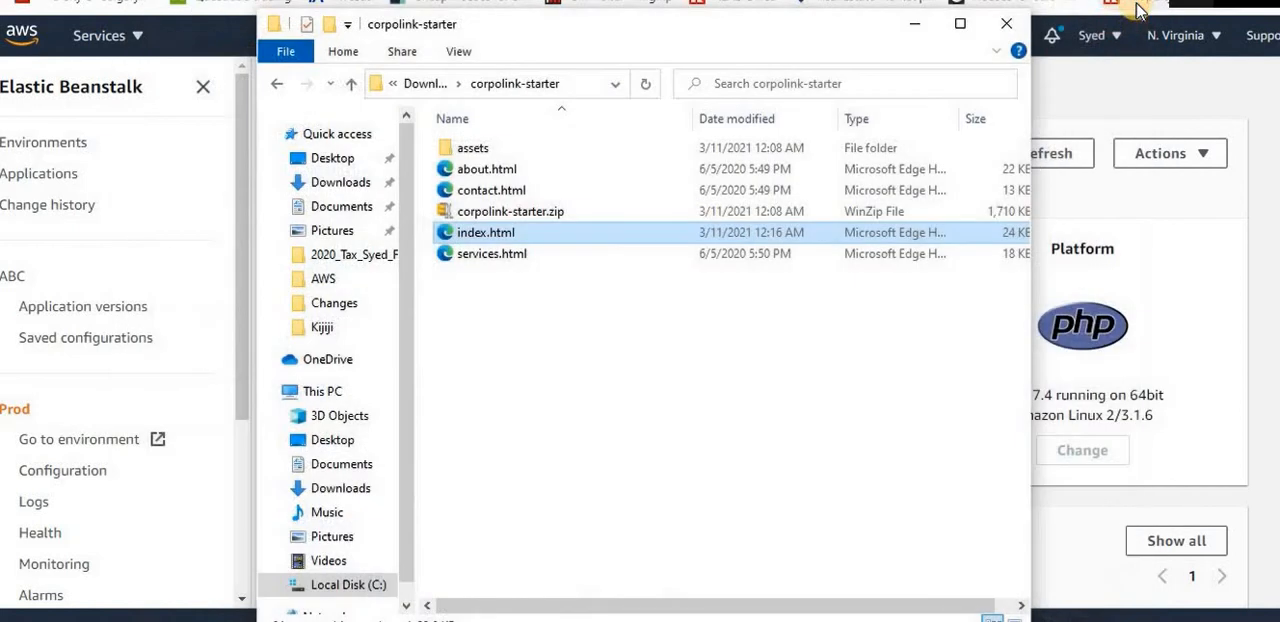
Delete the old corpolink-starter.zip and zip the assets folder and the four HTML files into a new corpolink-starter.zip with WinZip
click(593, 222)
key(Delete)
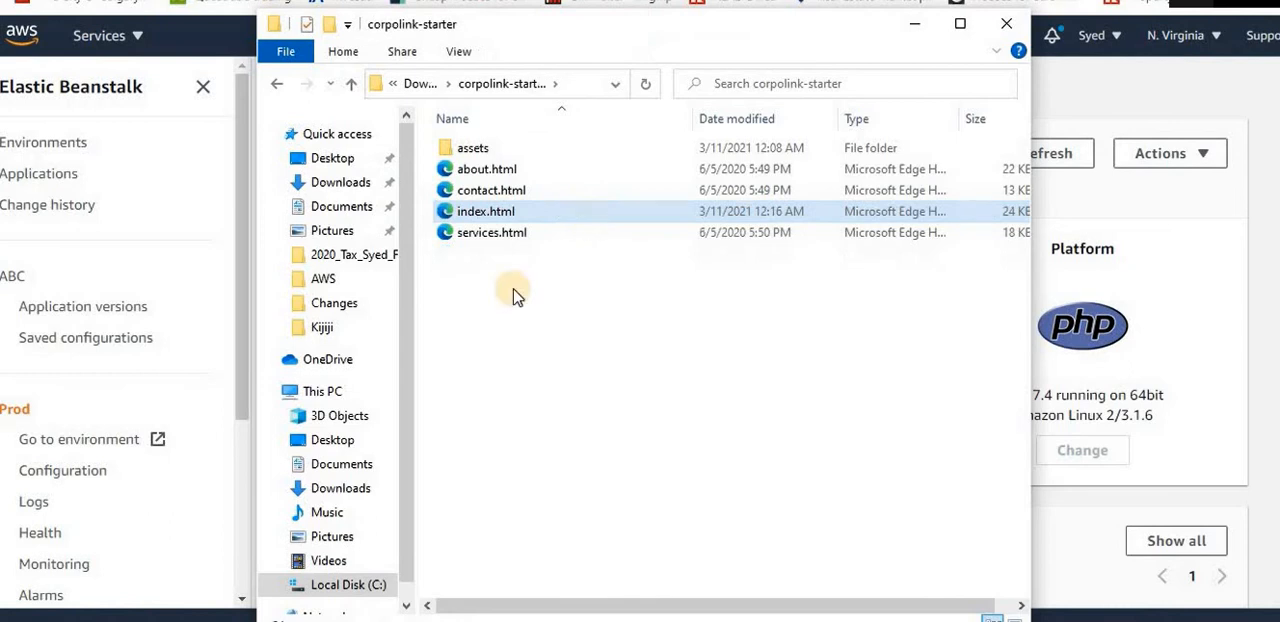
drag(499, 294, 521, 177)
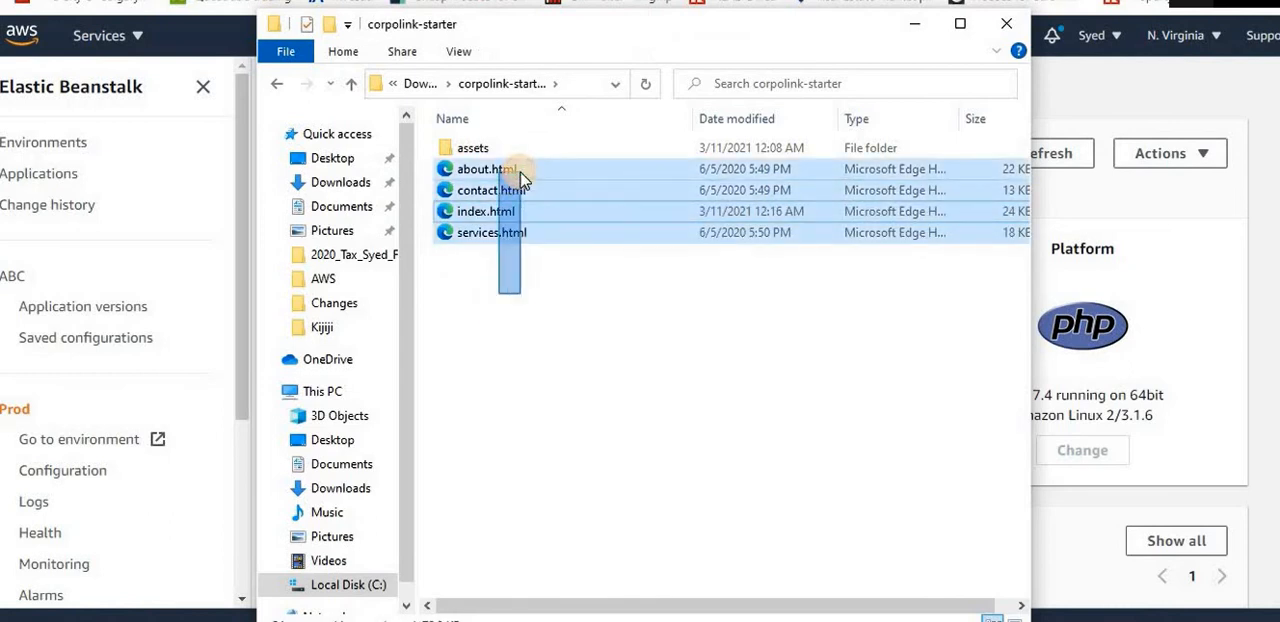
drag(523, 260, 522, 145)
right_click(522, 145)
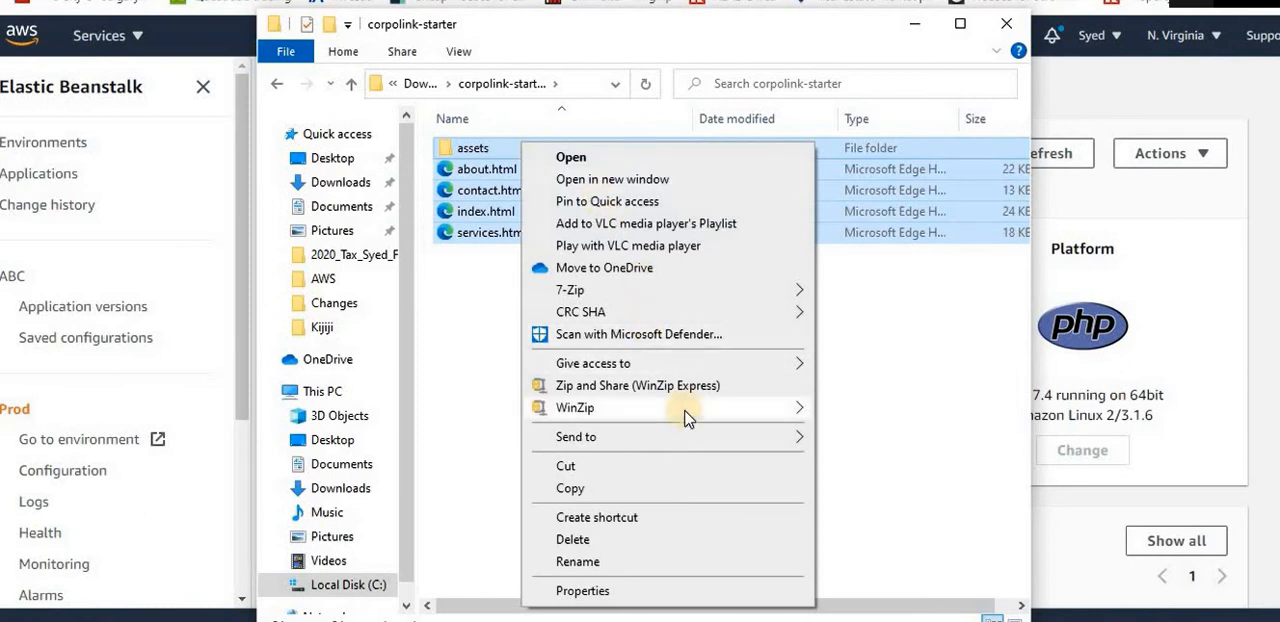
mouse_move(688, 412)
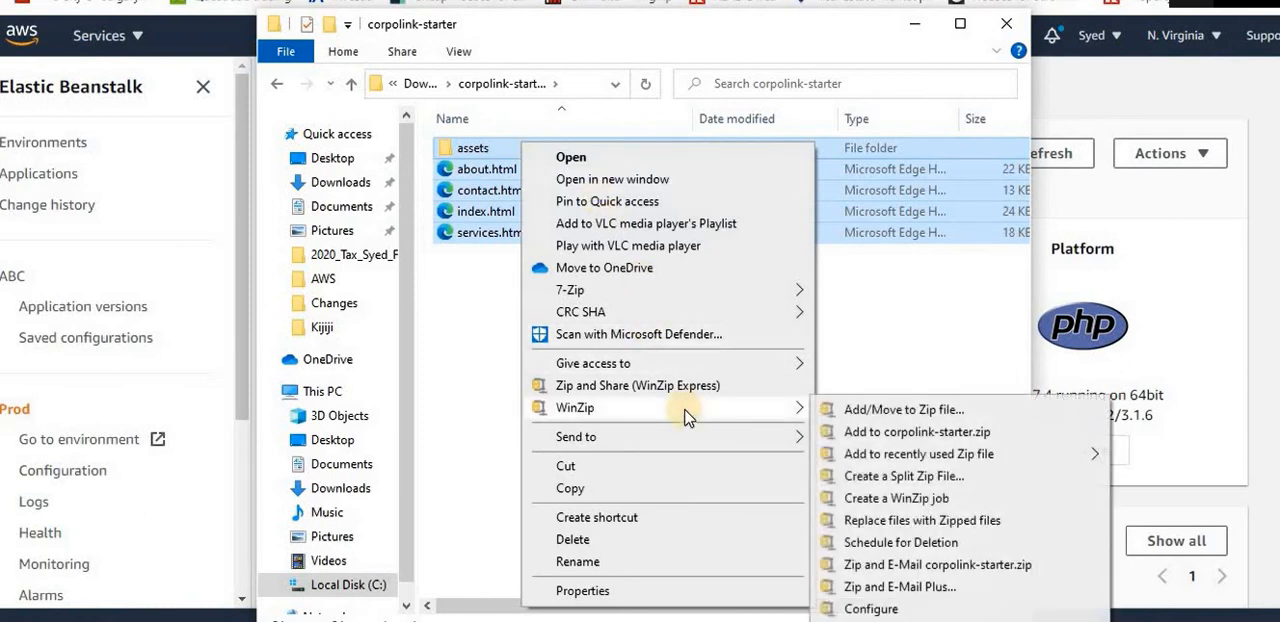
click(916, 432)
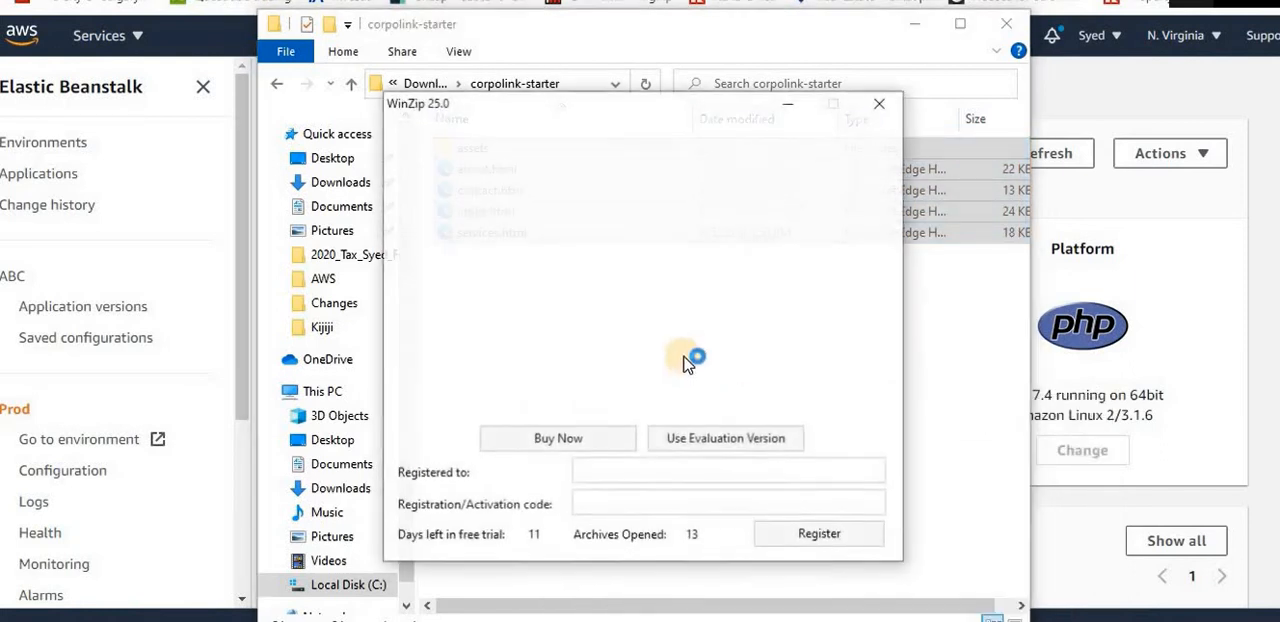
click(714, 444)
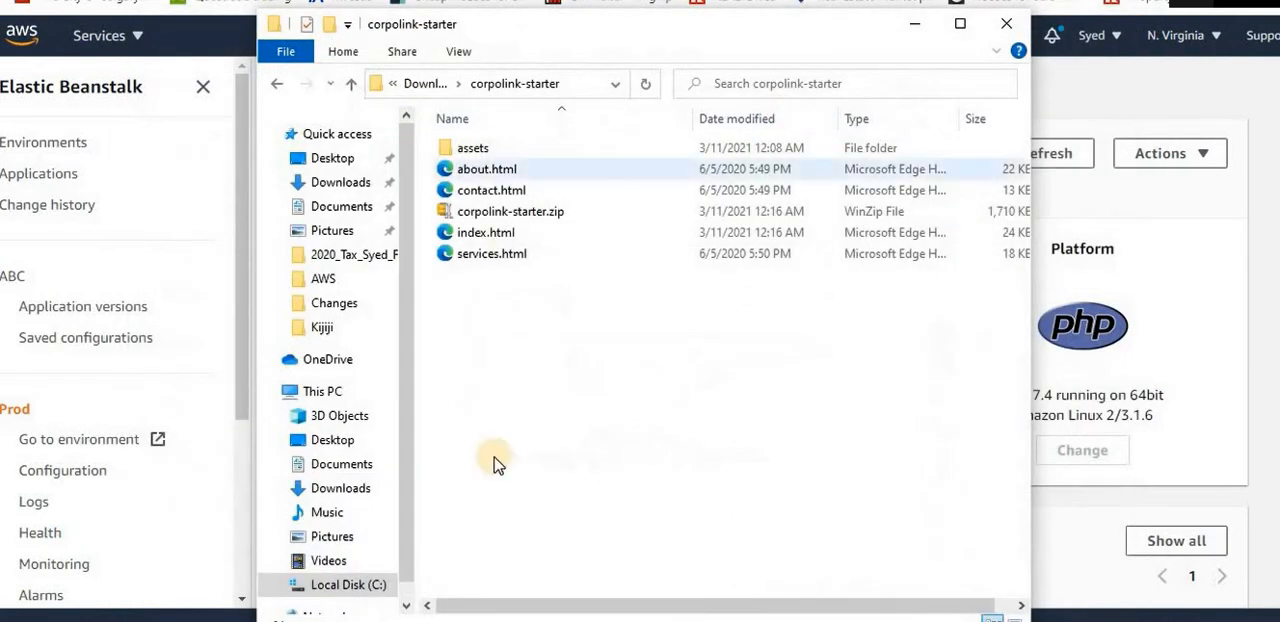
Upload corpolink-starter.zip from Downloads\corpolink-starter as a new application version and deploy it to the Prod environment
click(525, 211)
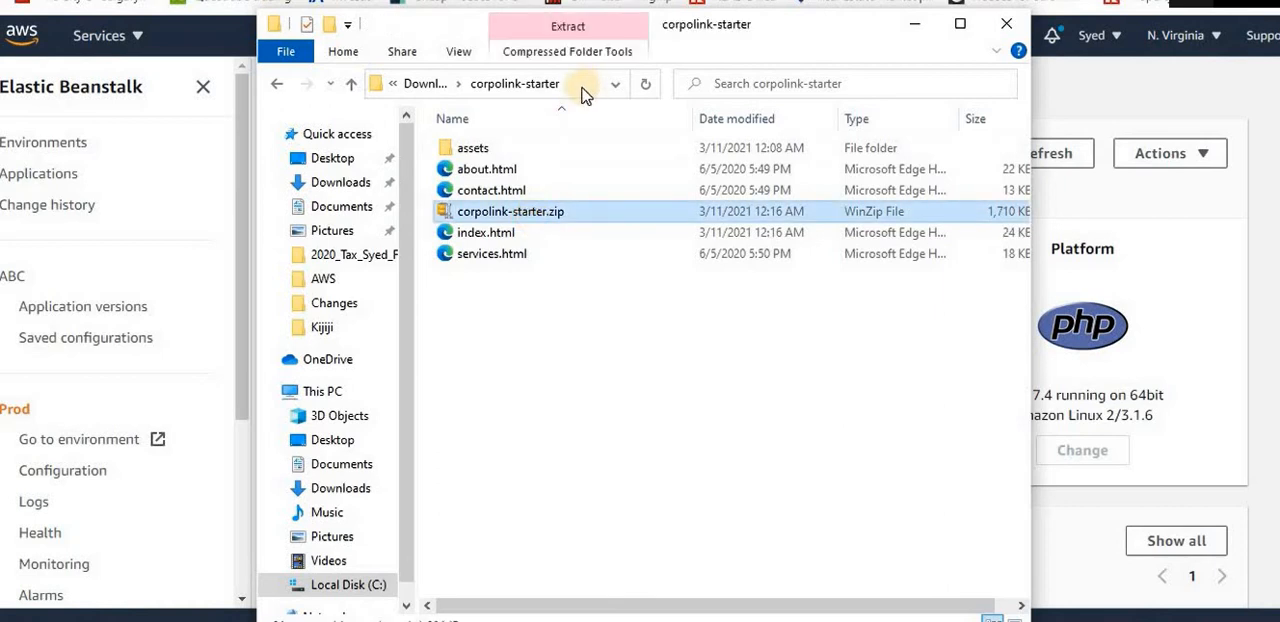
click(583, 87)
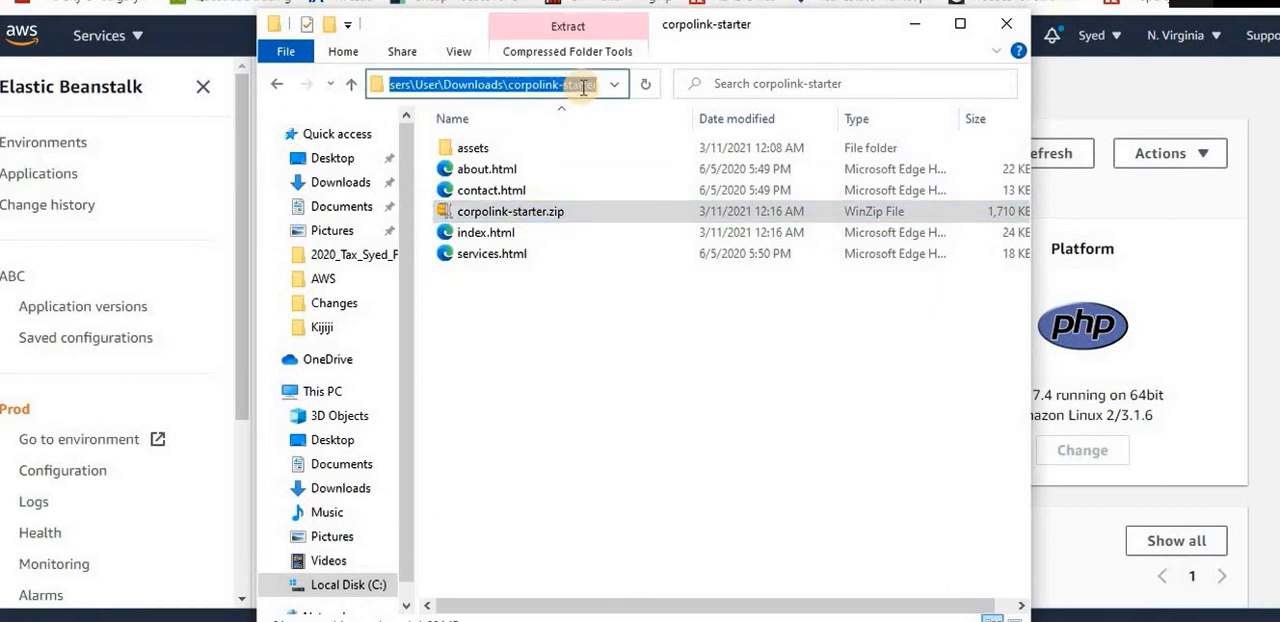
click(1155, 342)
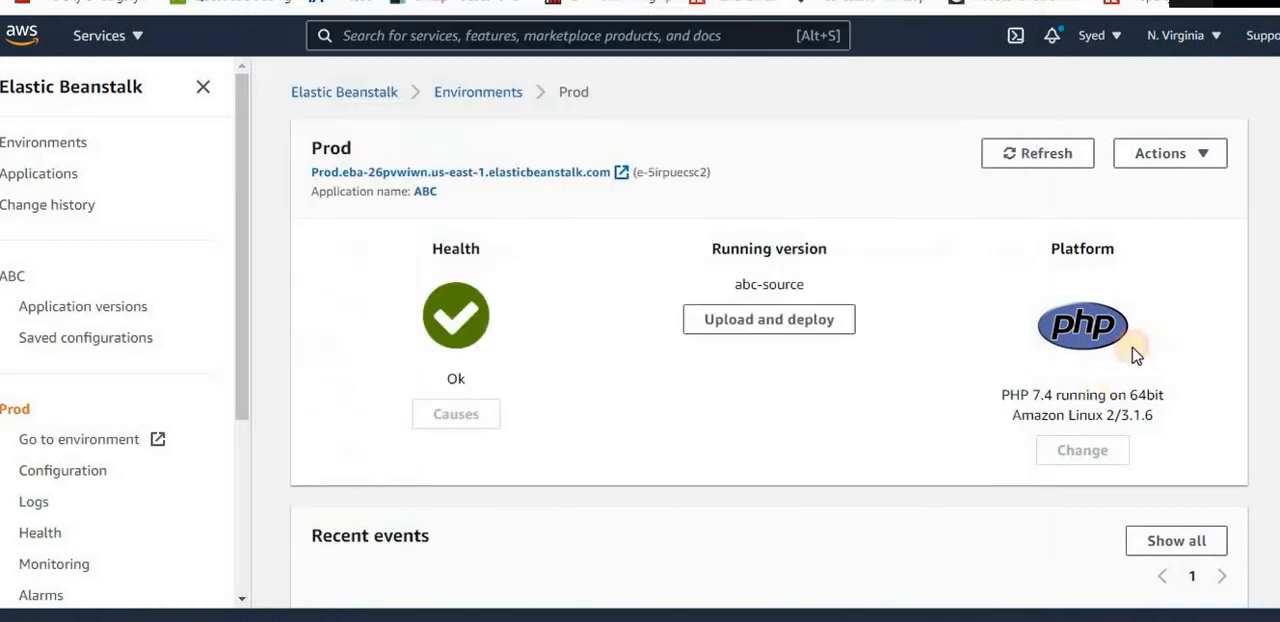
click(808, 337)
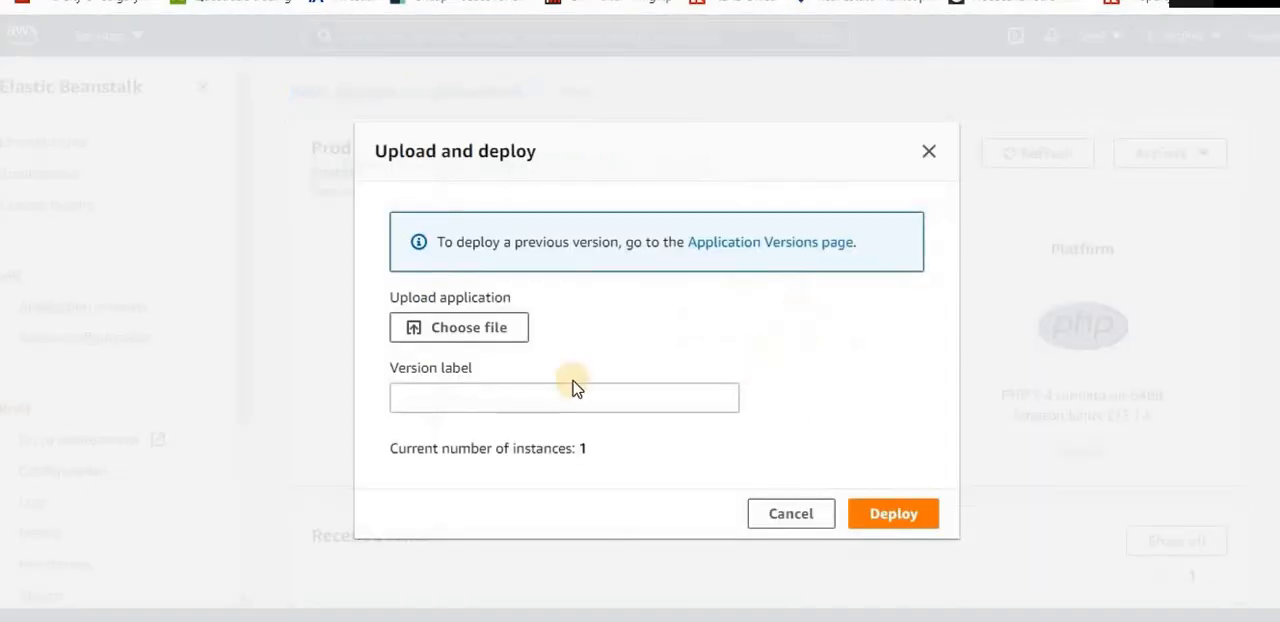
click(485, 333)
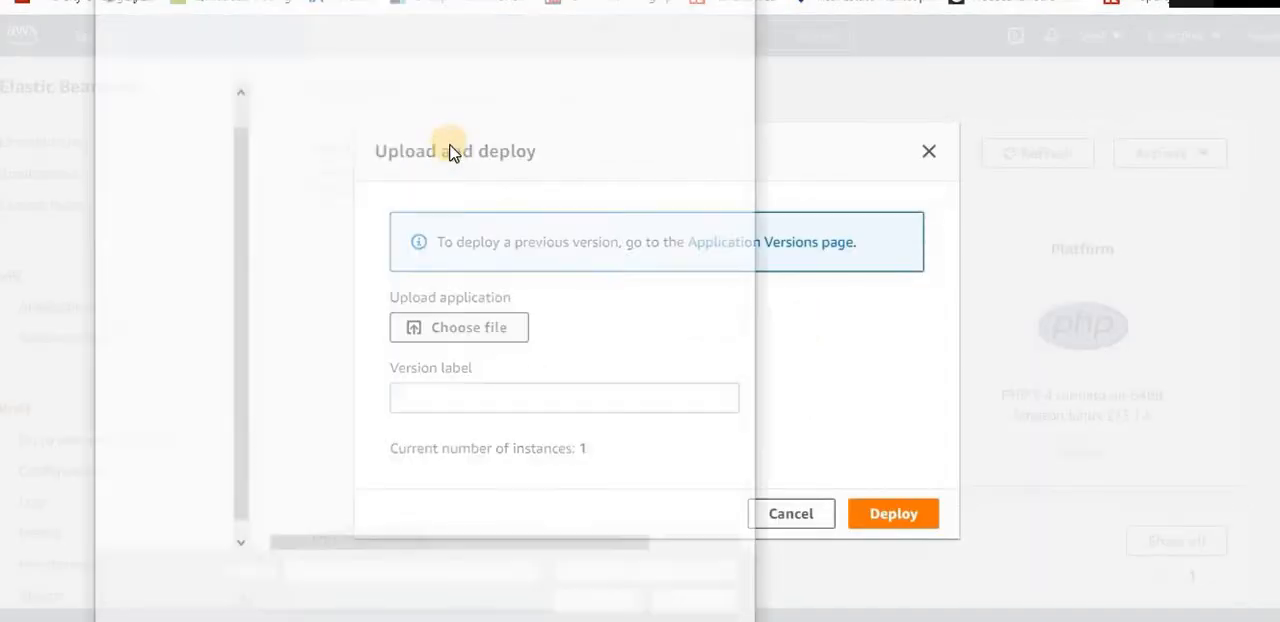
click(446, 36)
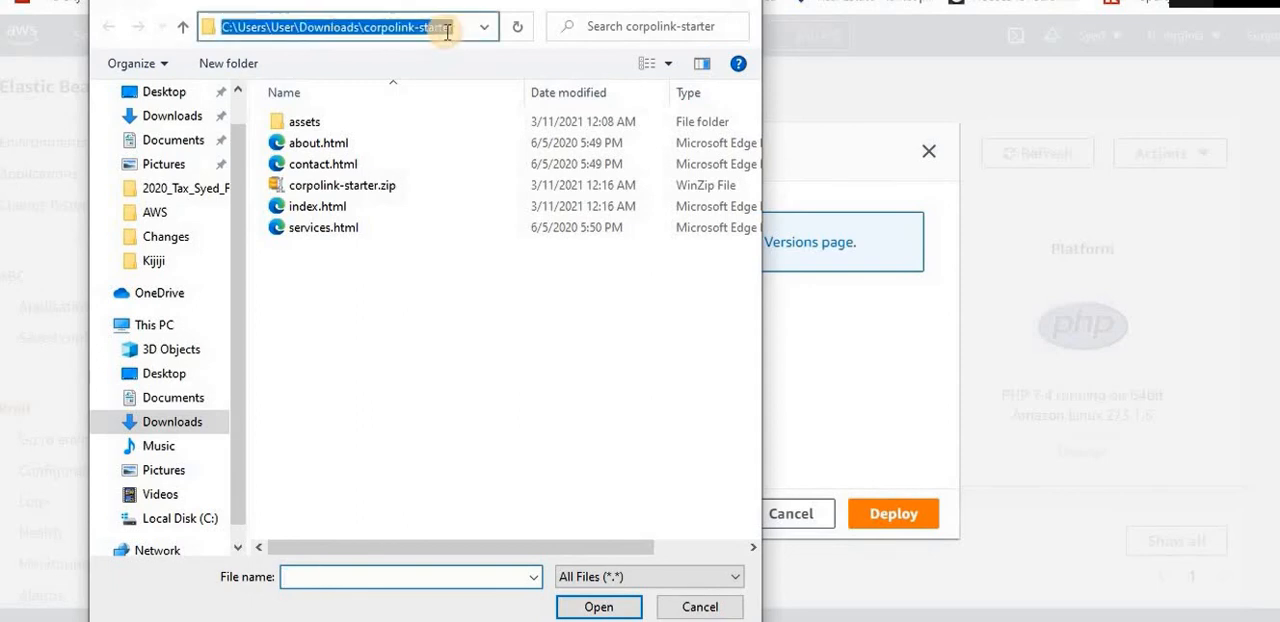
key(Escape)
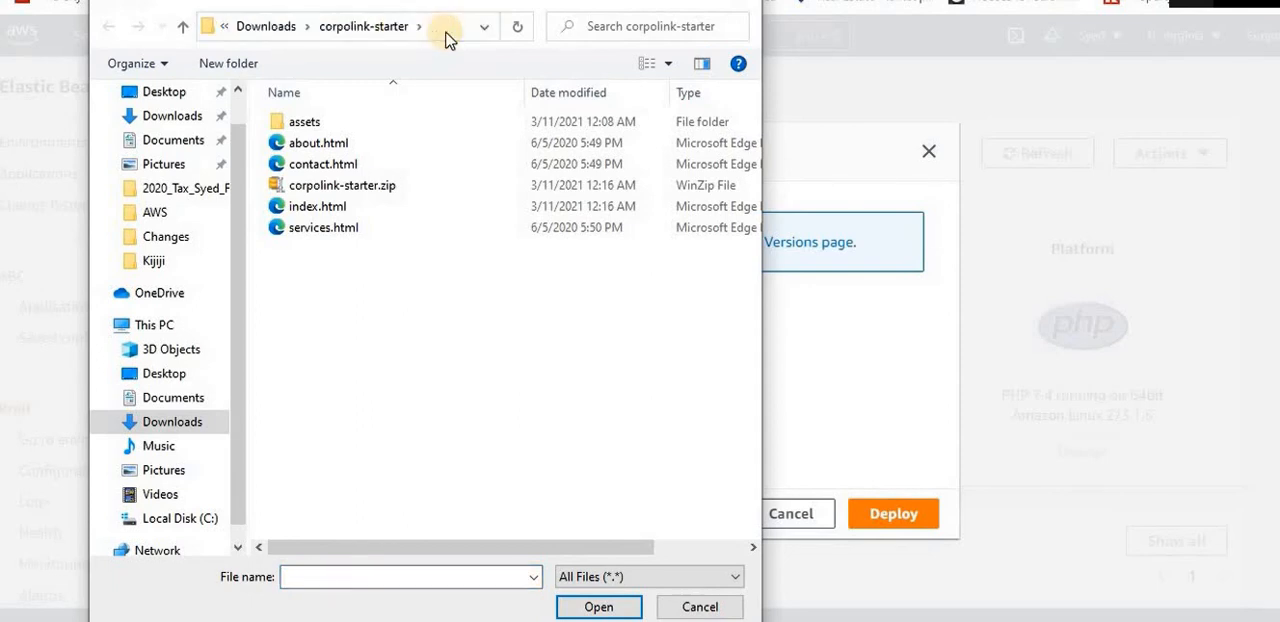
double_click(375, 187)
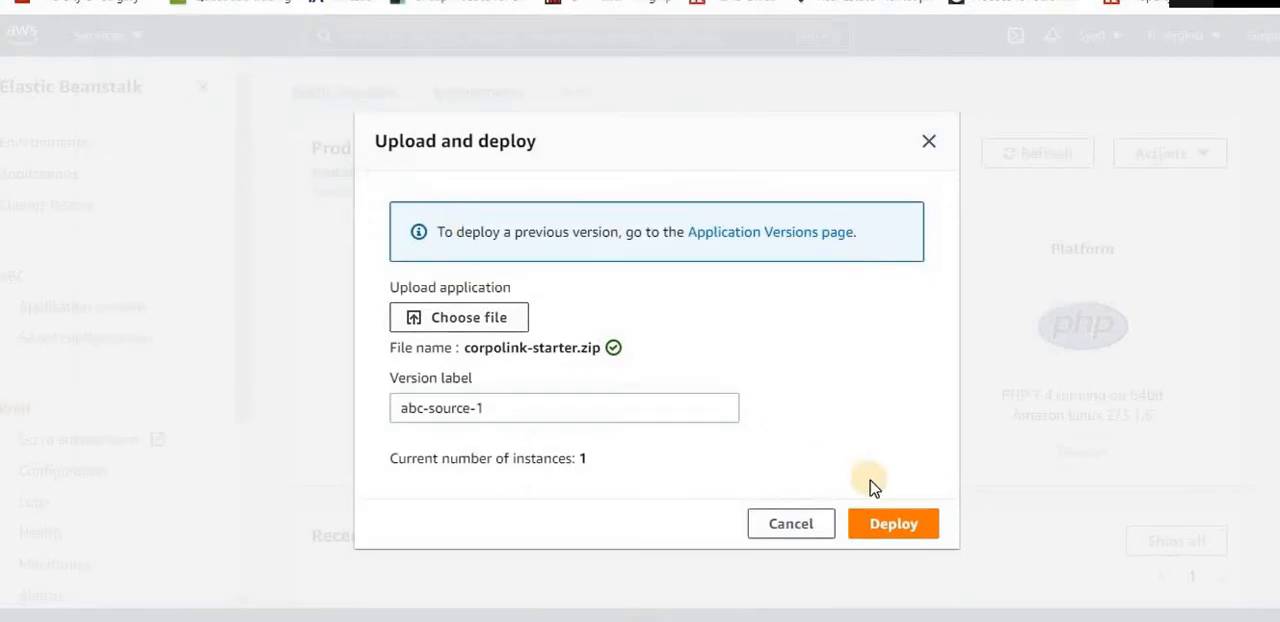
click(908, 530)
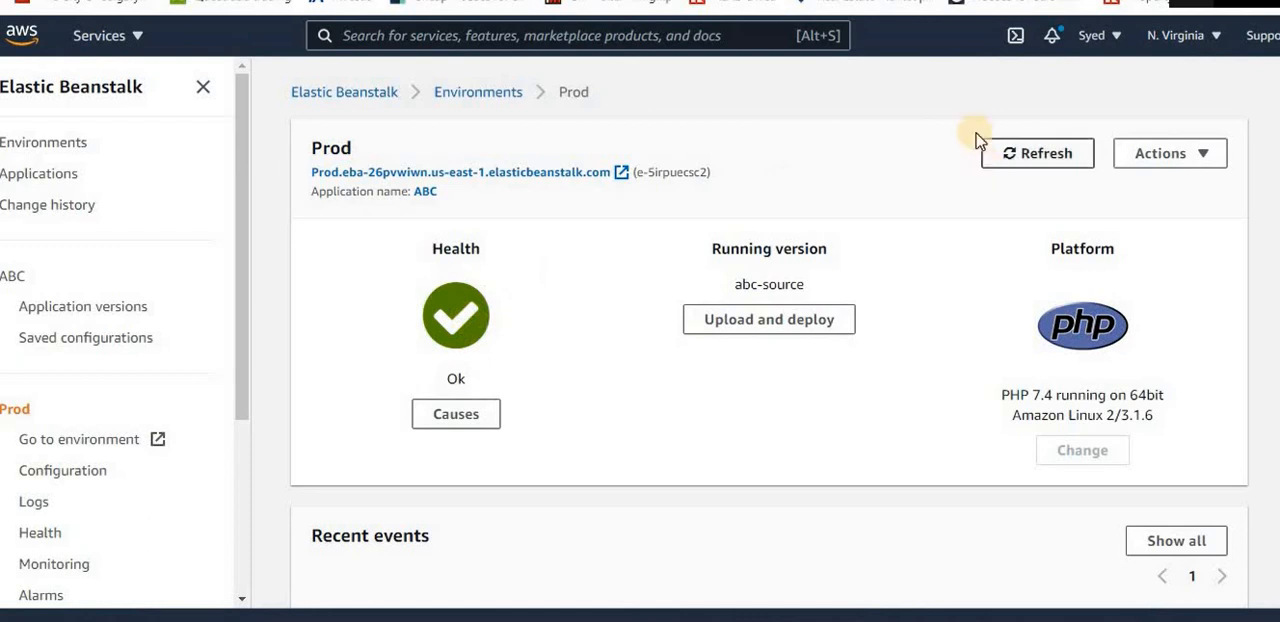
Copy the URL of ABC's Prod environment from the environments list and open it in a new browser tab
click(473, 105)
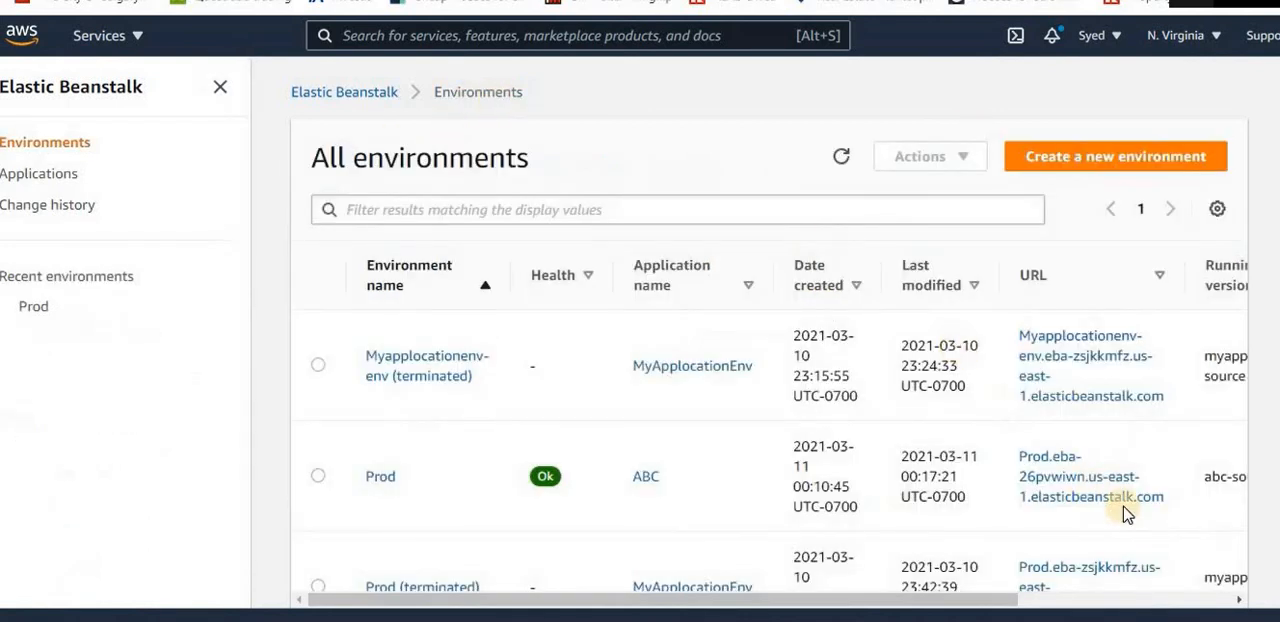
drag(1168, 502, 1020, 458)
key(ctrl+c)
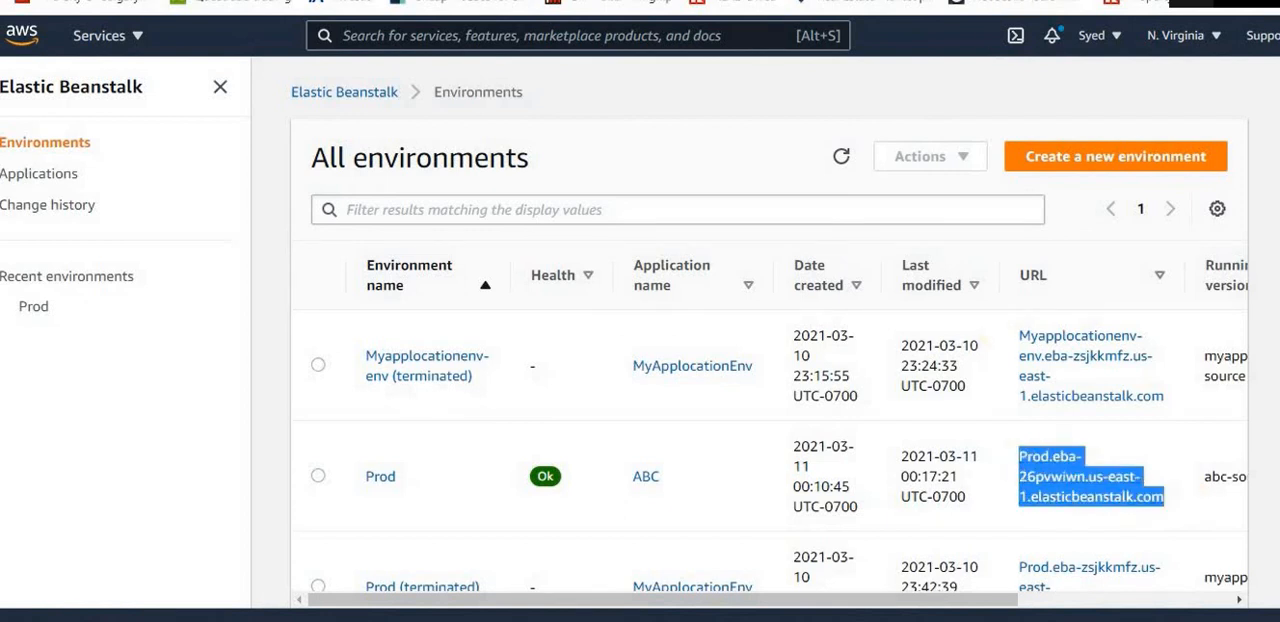
key(ctrl+t)
click(400, 1)
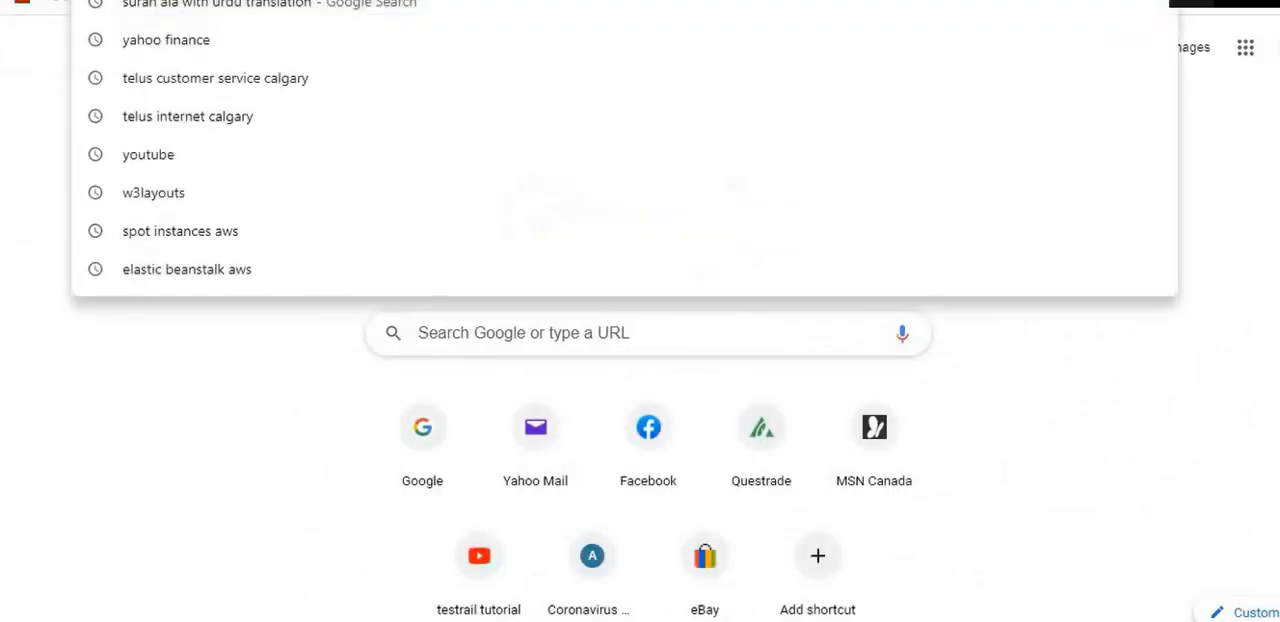
key(ctrl+v)
key(Return)
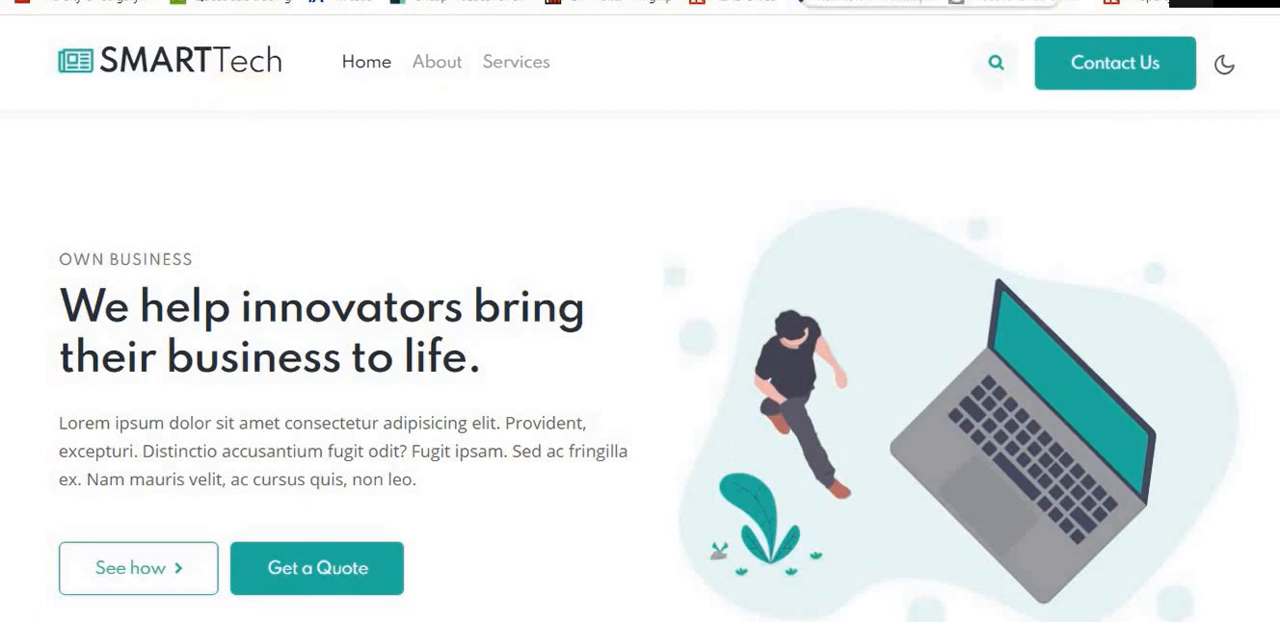
Return to the AWS console, search the services for ec2, and open the EC2 list of all instances
click(856, 1)
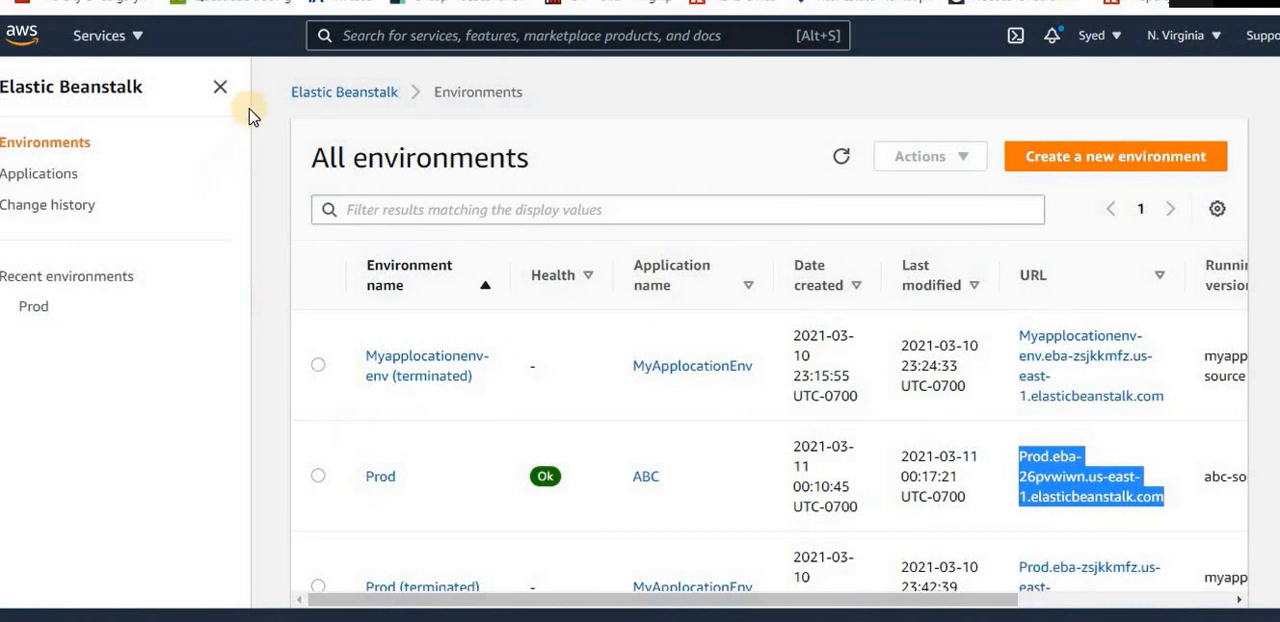
click(424, 38)
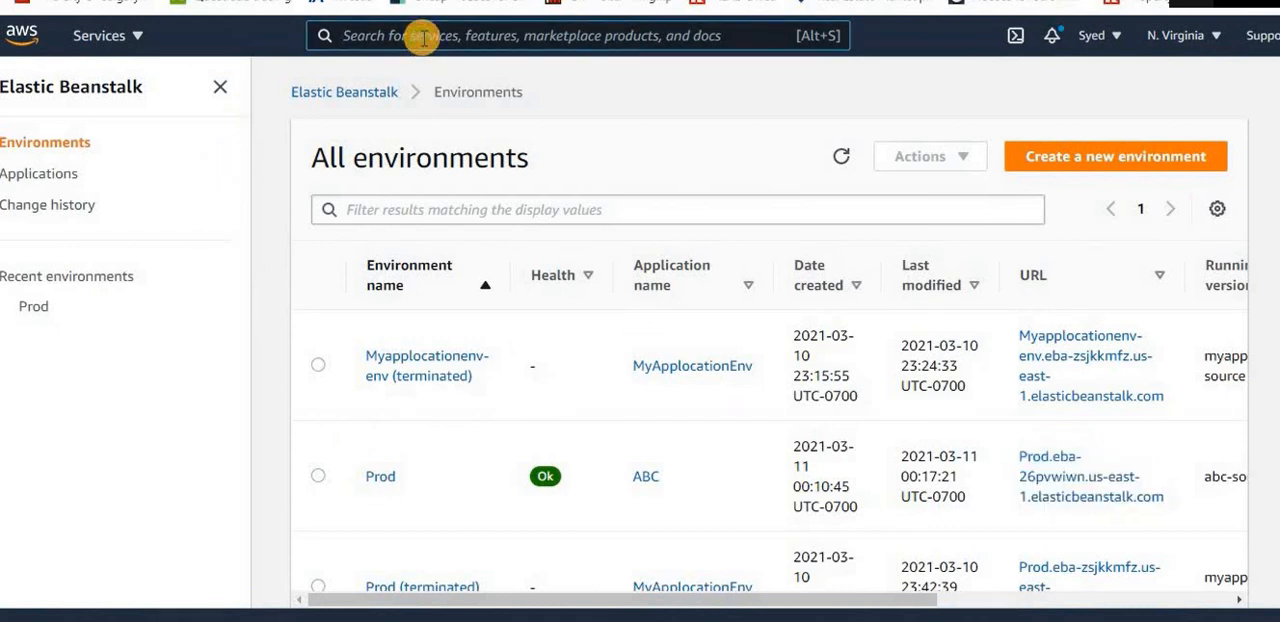
text(e)
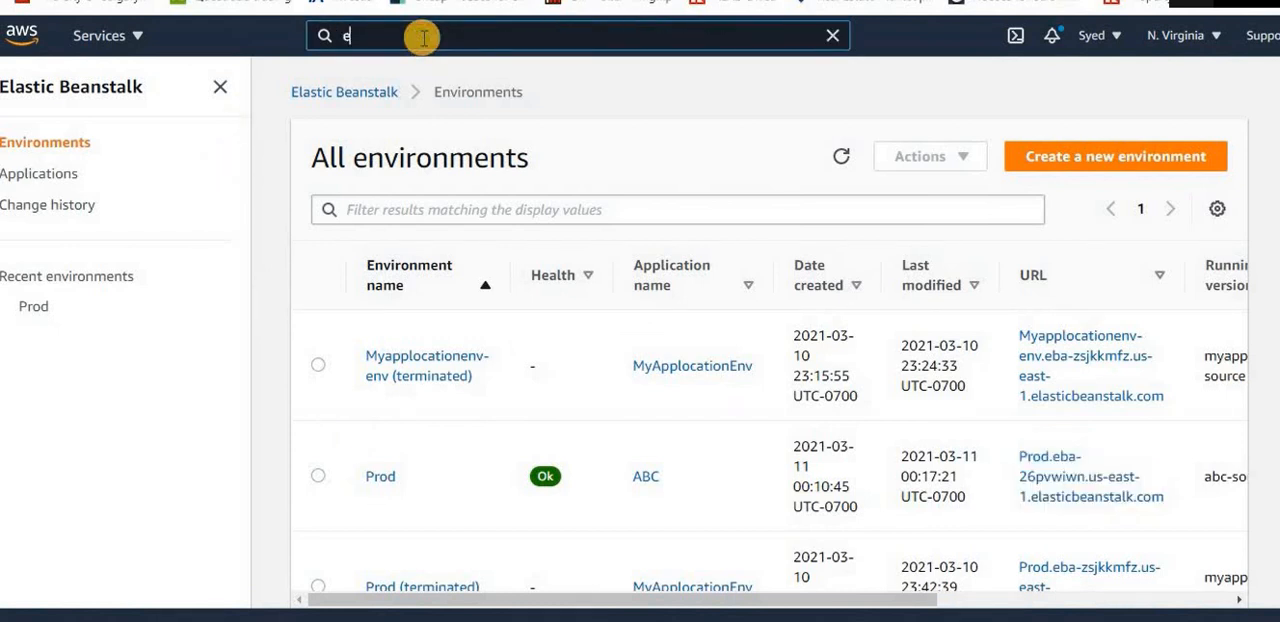
key(BackSpace)
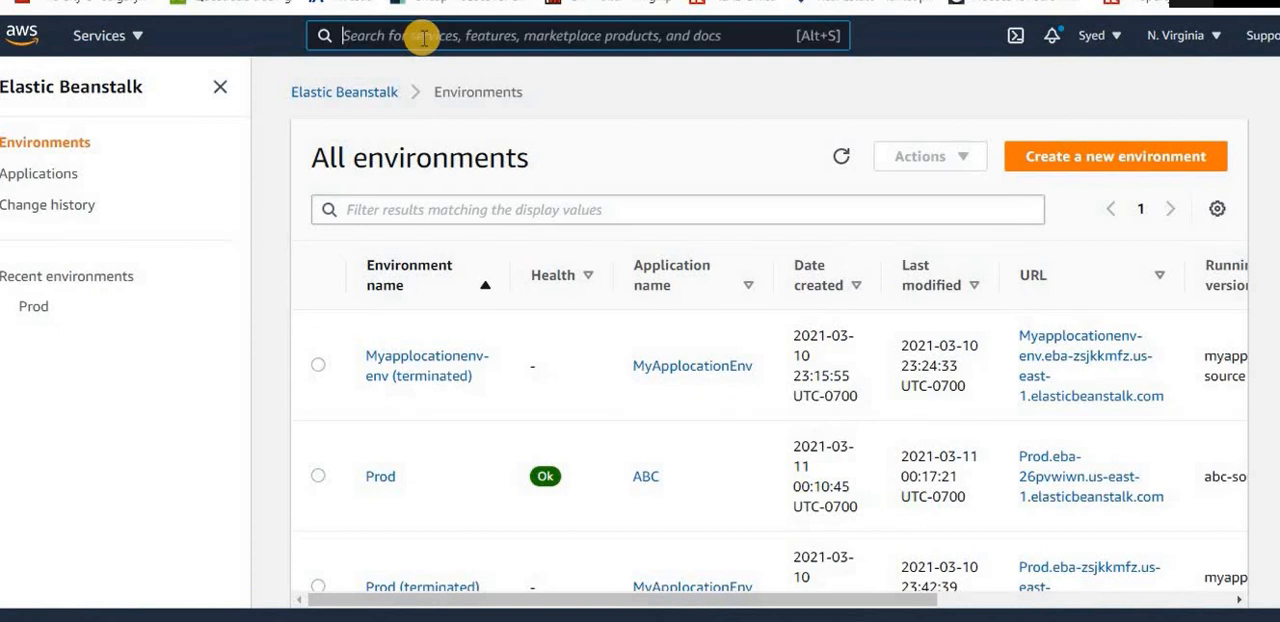
text(ec2)
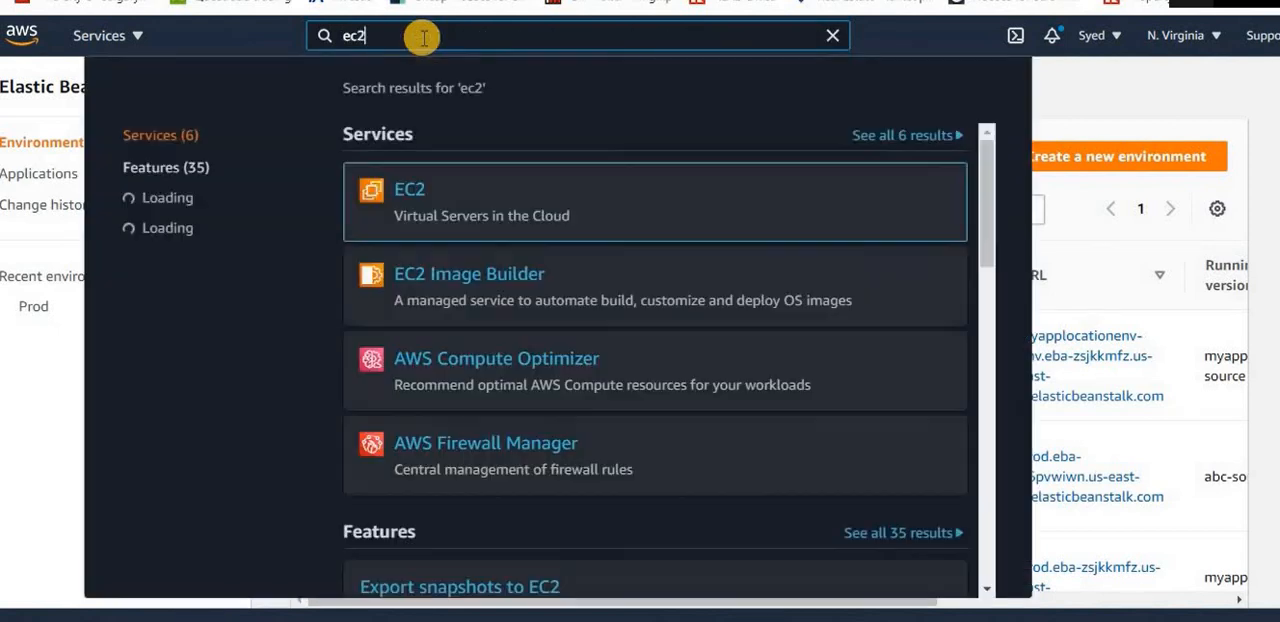
mouse_move(402, 190)
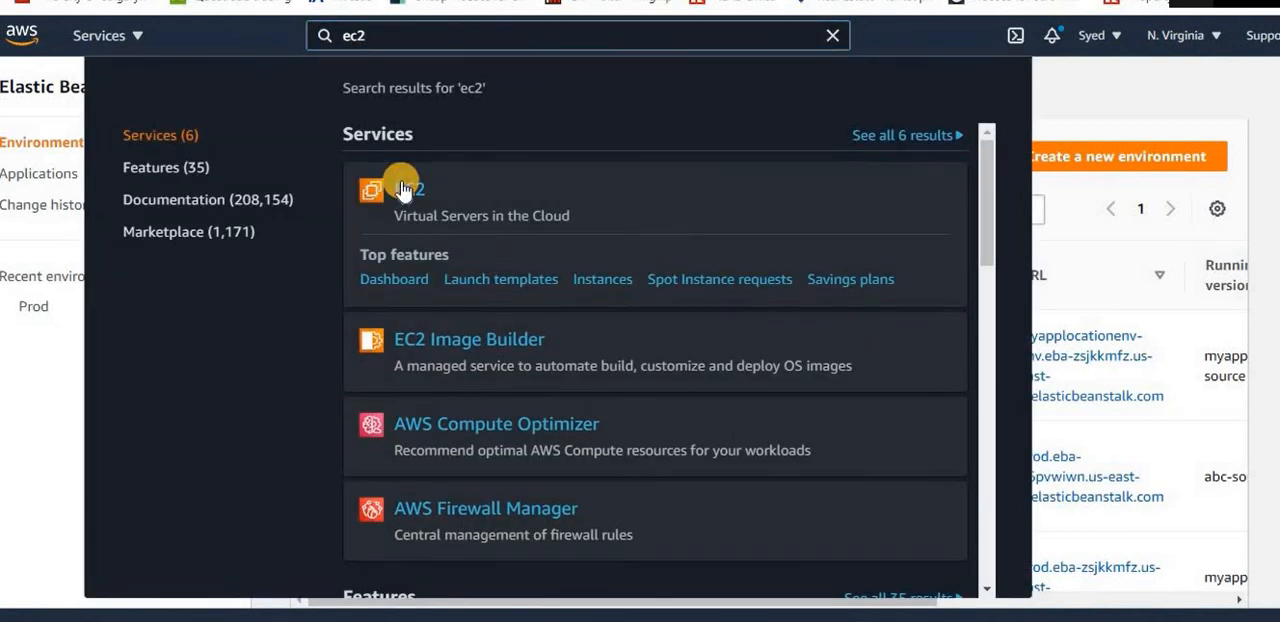
click(402, 190)
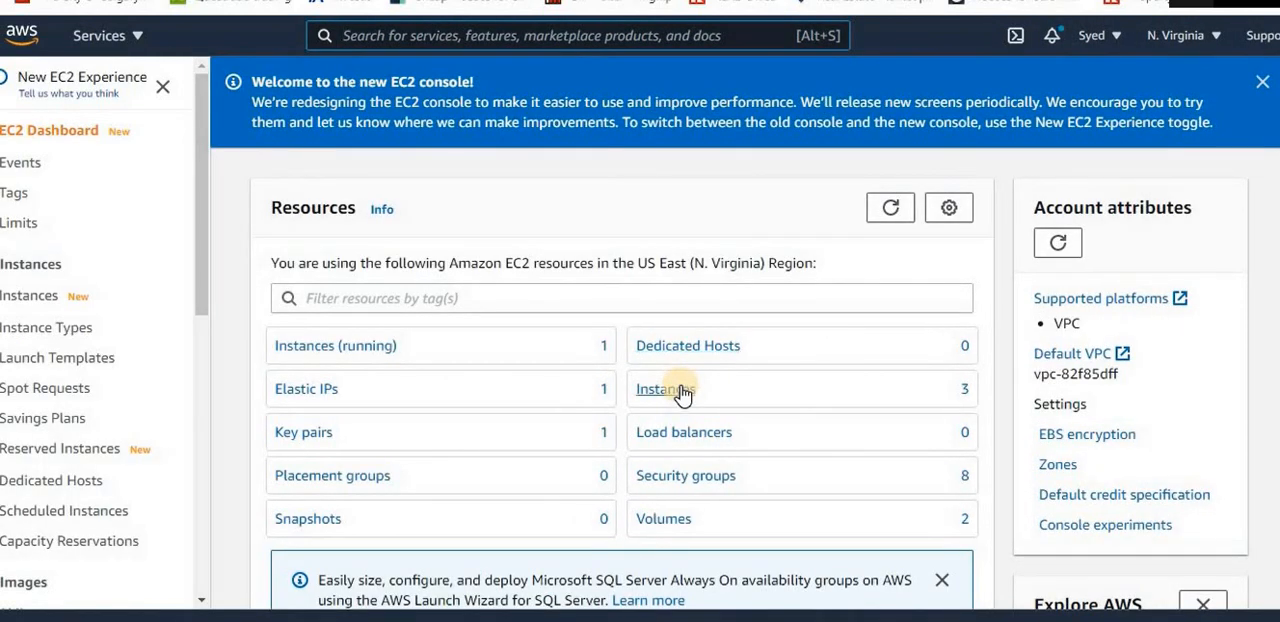
click(680, 393)
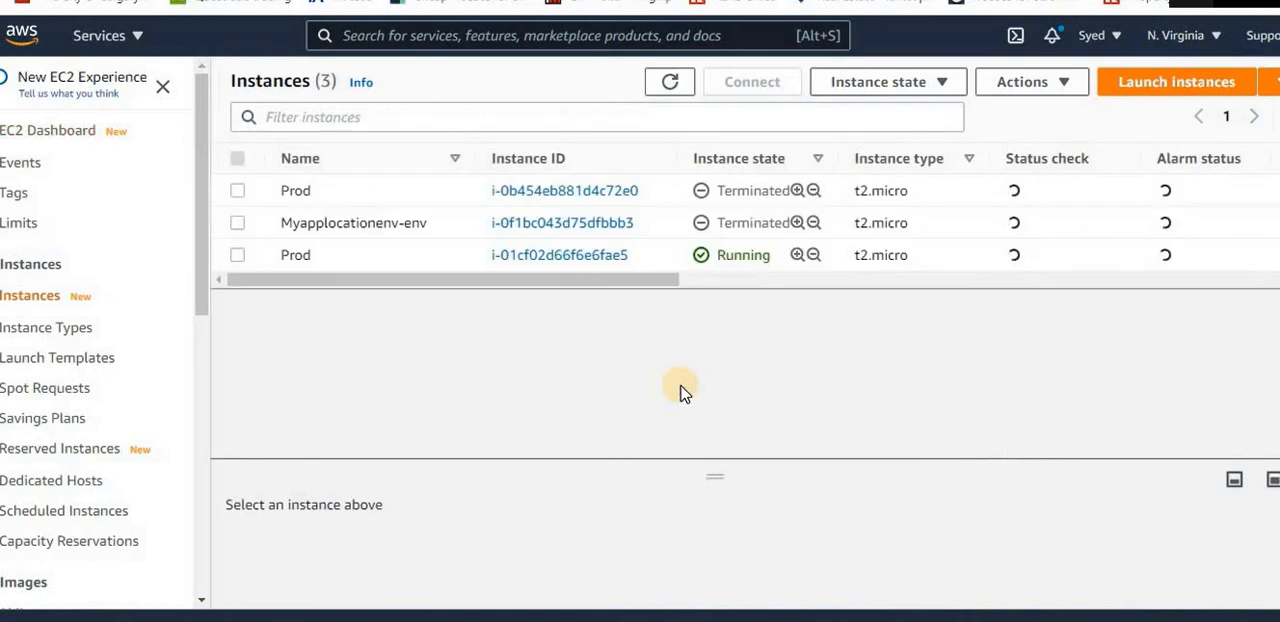
Select the running Prod instance and examine its instance summary and instance details in an enlarged details view
click(420, 262)
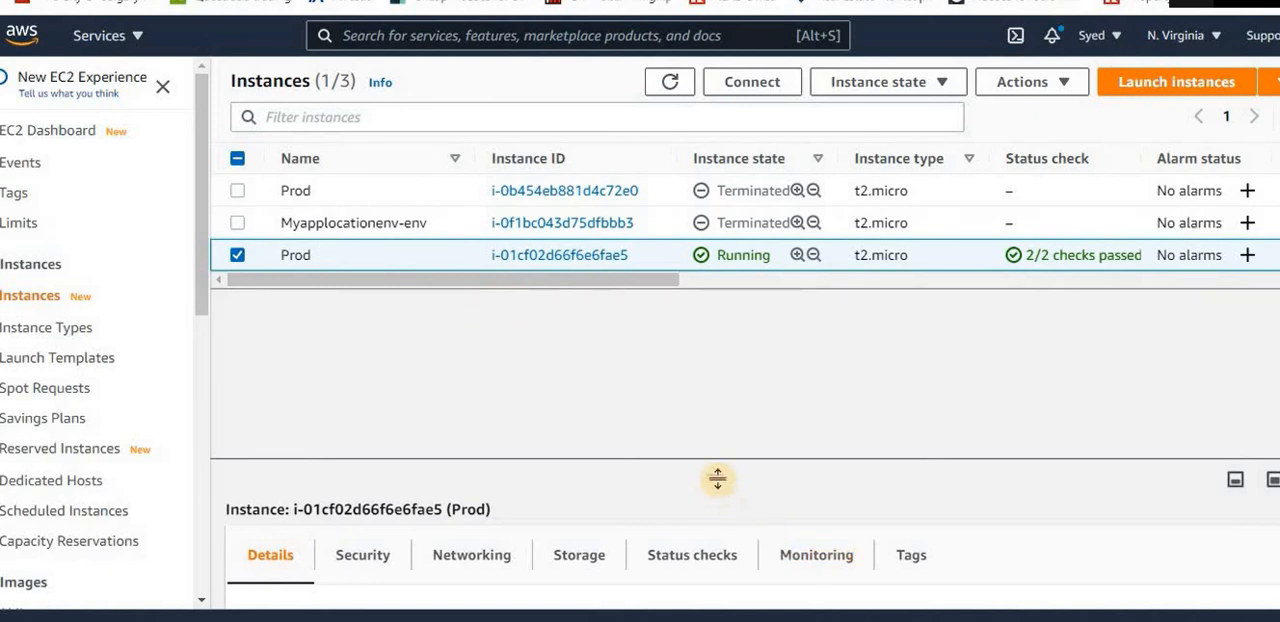
drag(717, 479, 738, 236)
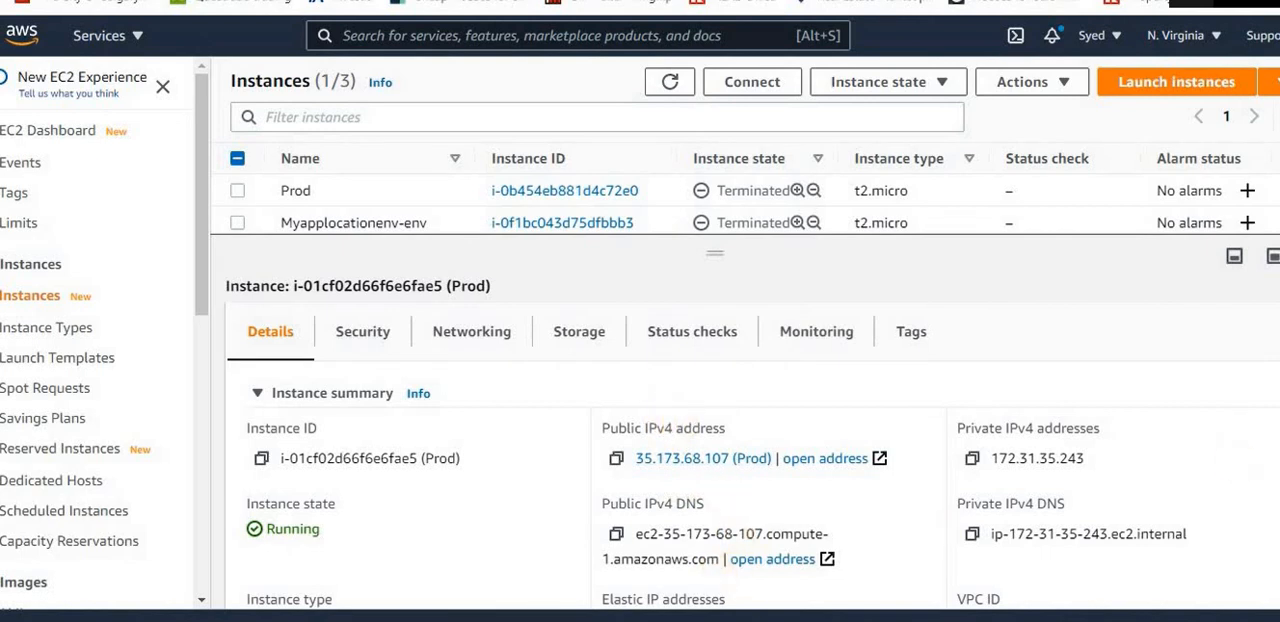
scroll(731, 431, down, 4)
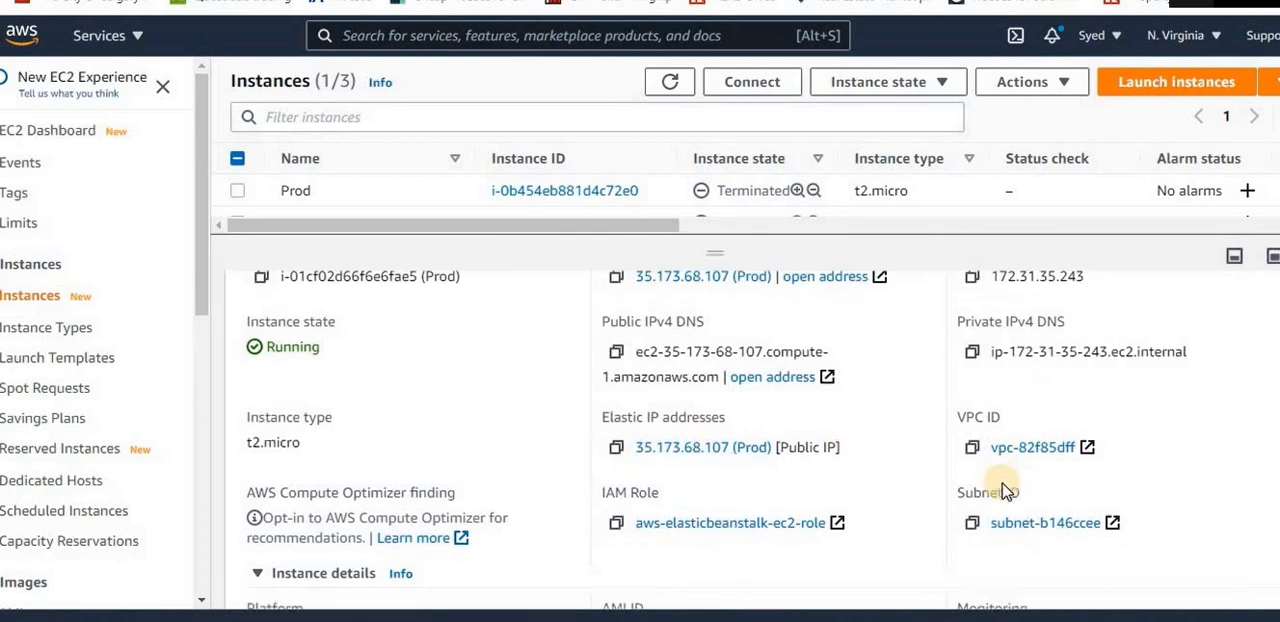
scroll(998, 490, down, 3)
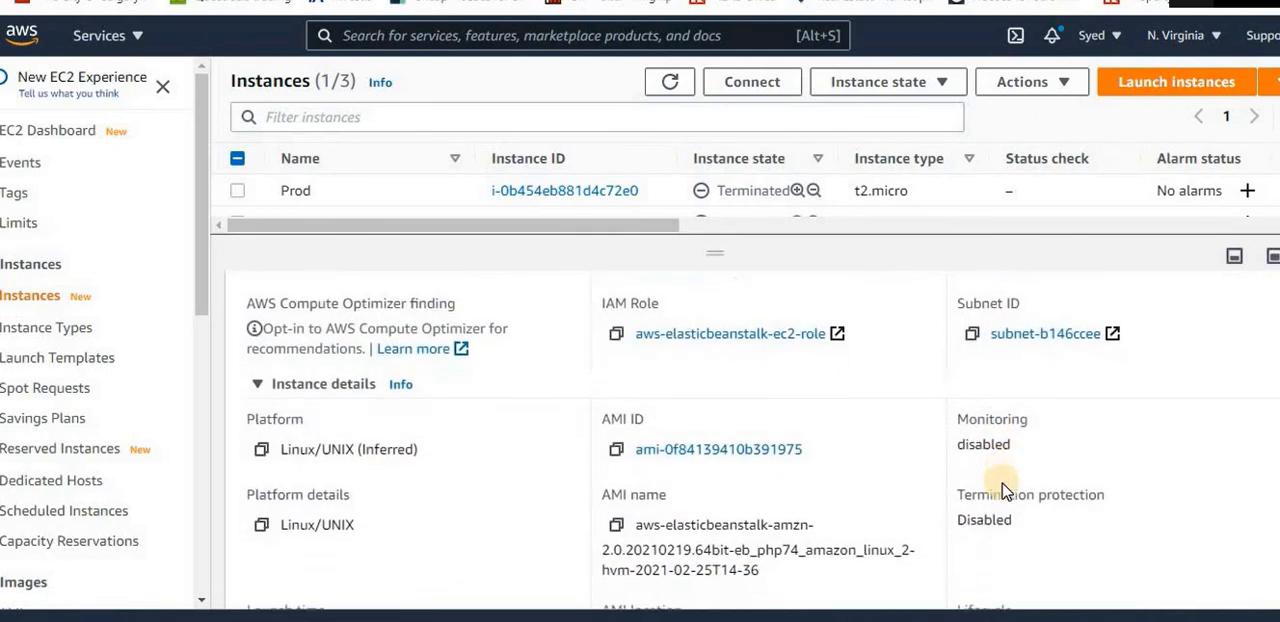
scroll(1000, 485, up, 6)
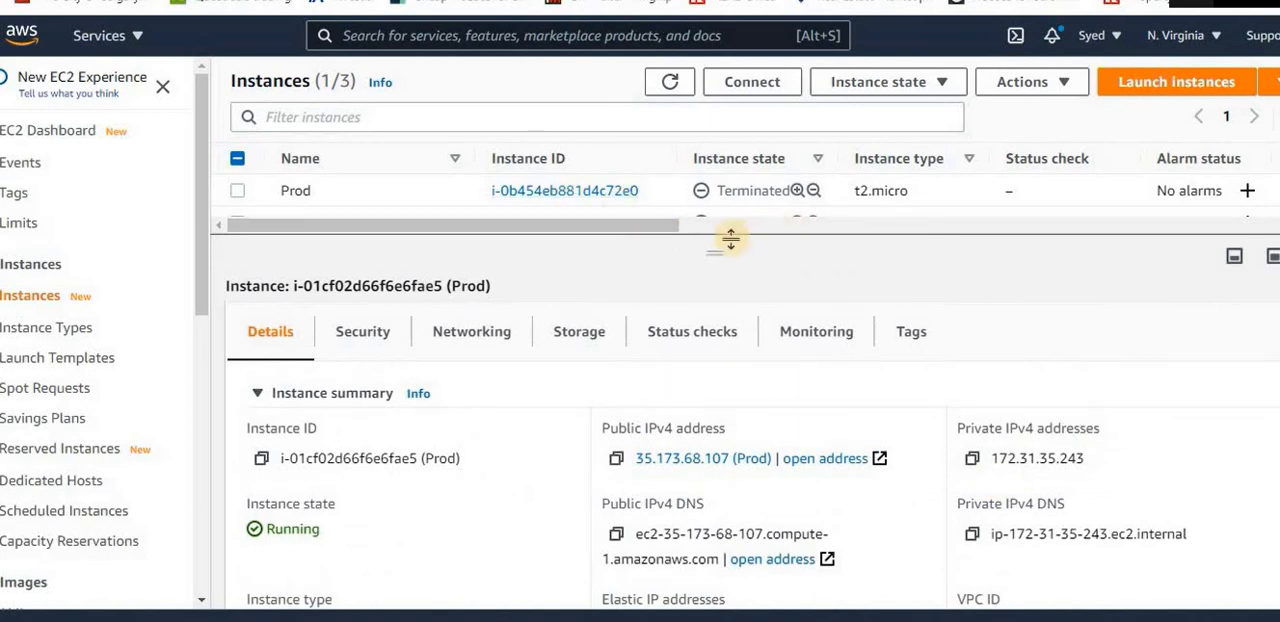
drag(718, 256, 713, 362)
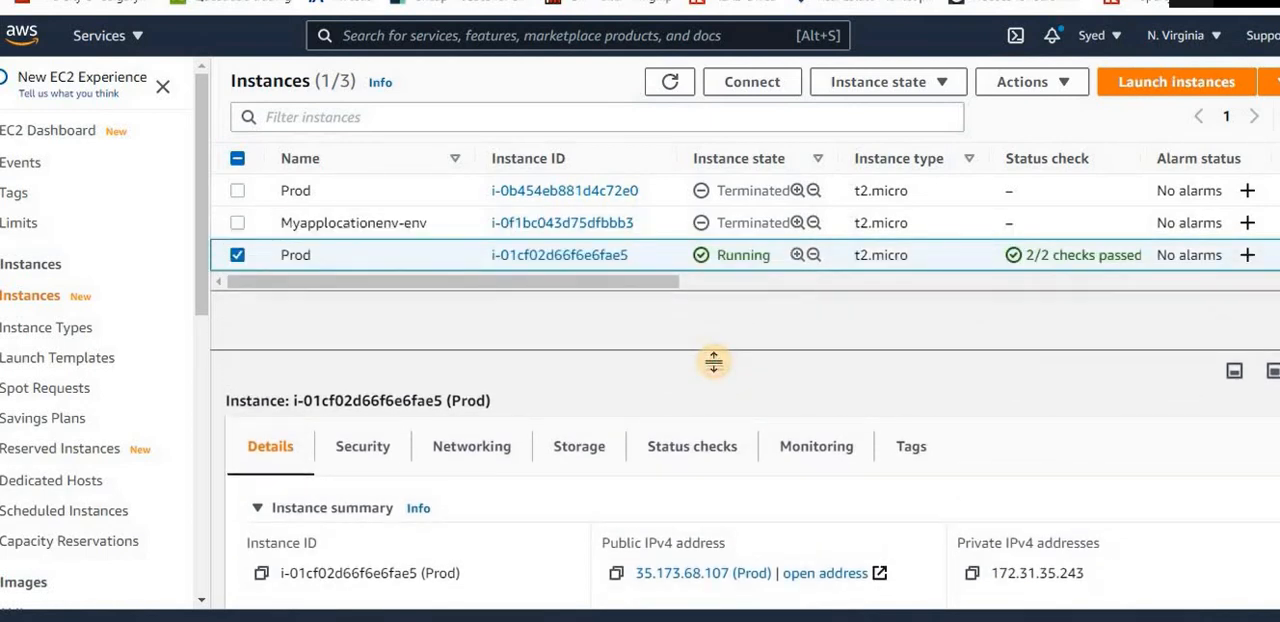